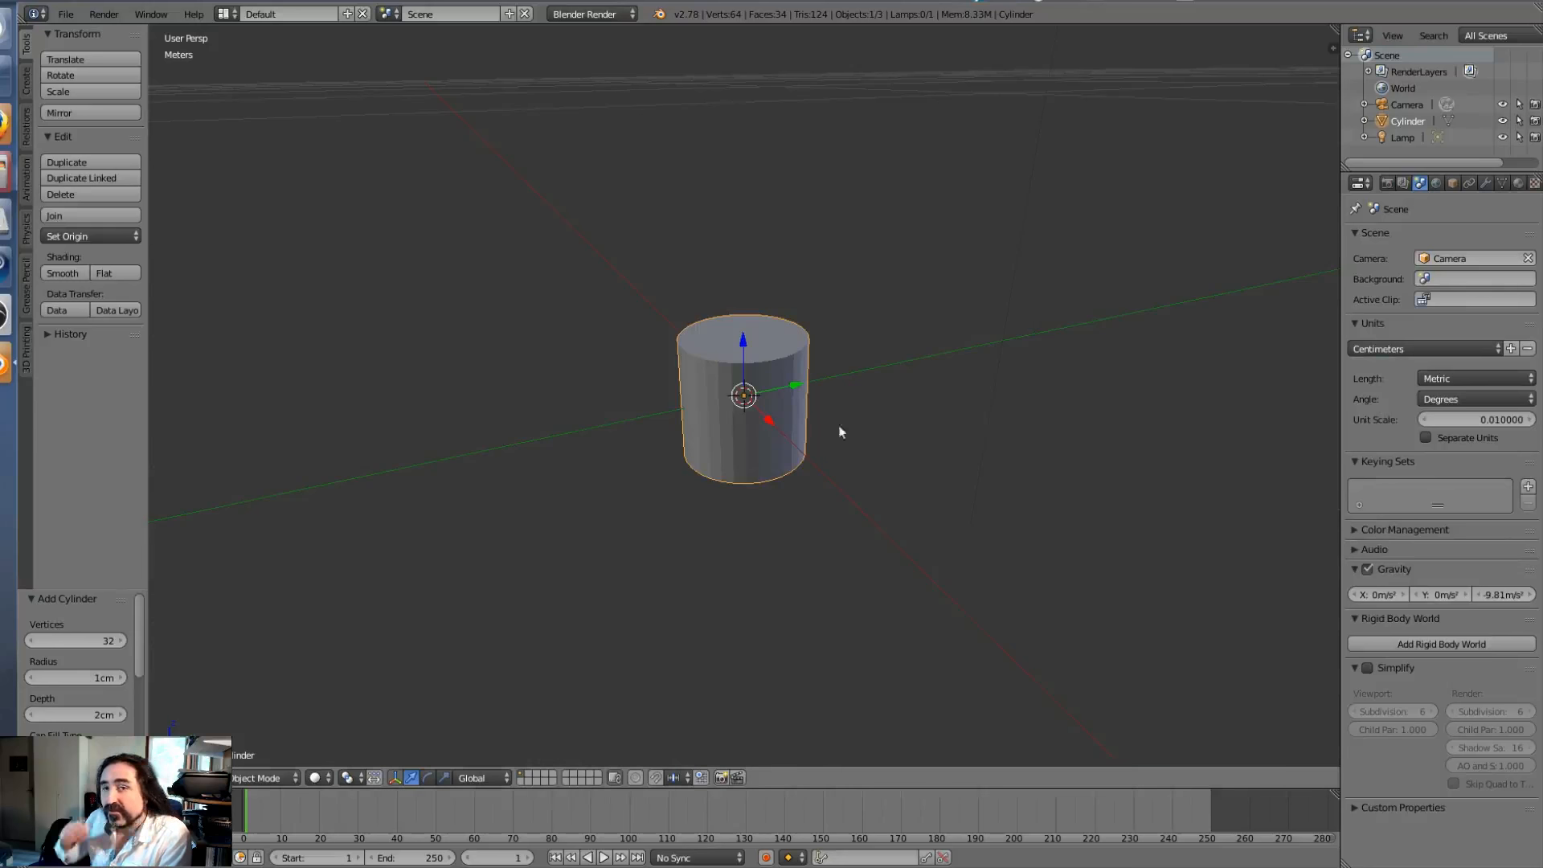
# Step: Set the cylinder's X and Y dimensions to 3 cm
pyautogui.moveTo(805, 419); pyautogui.dragTo(902, 430, button='middle')
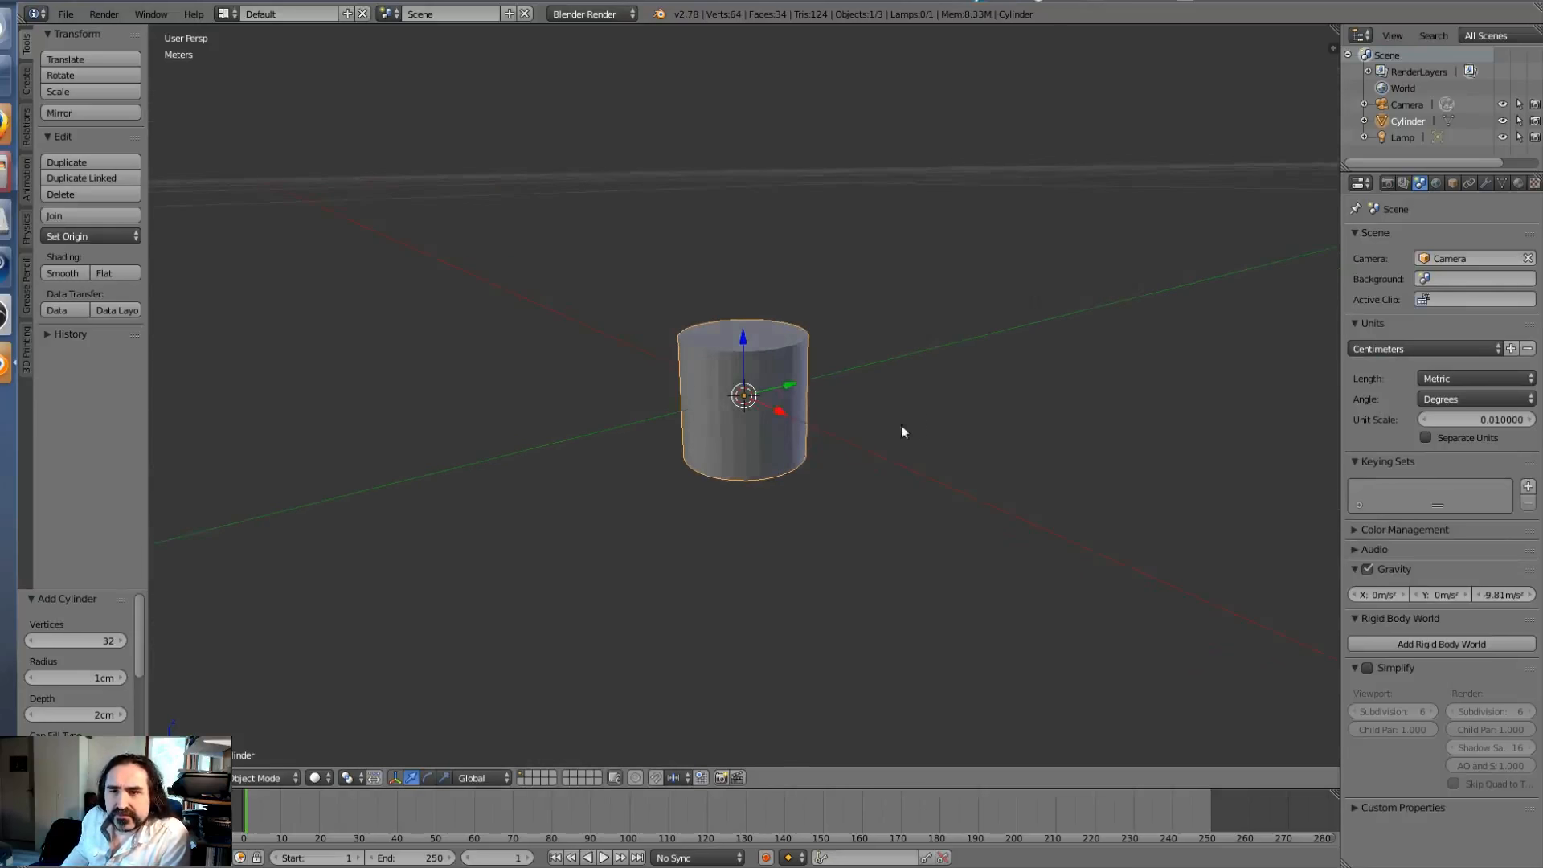
pyautogui.scroll(5, 901, 425)
pyautogui.scroll(-1, 905, 408)
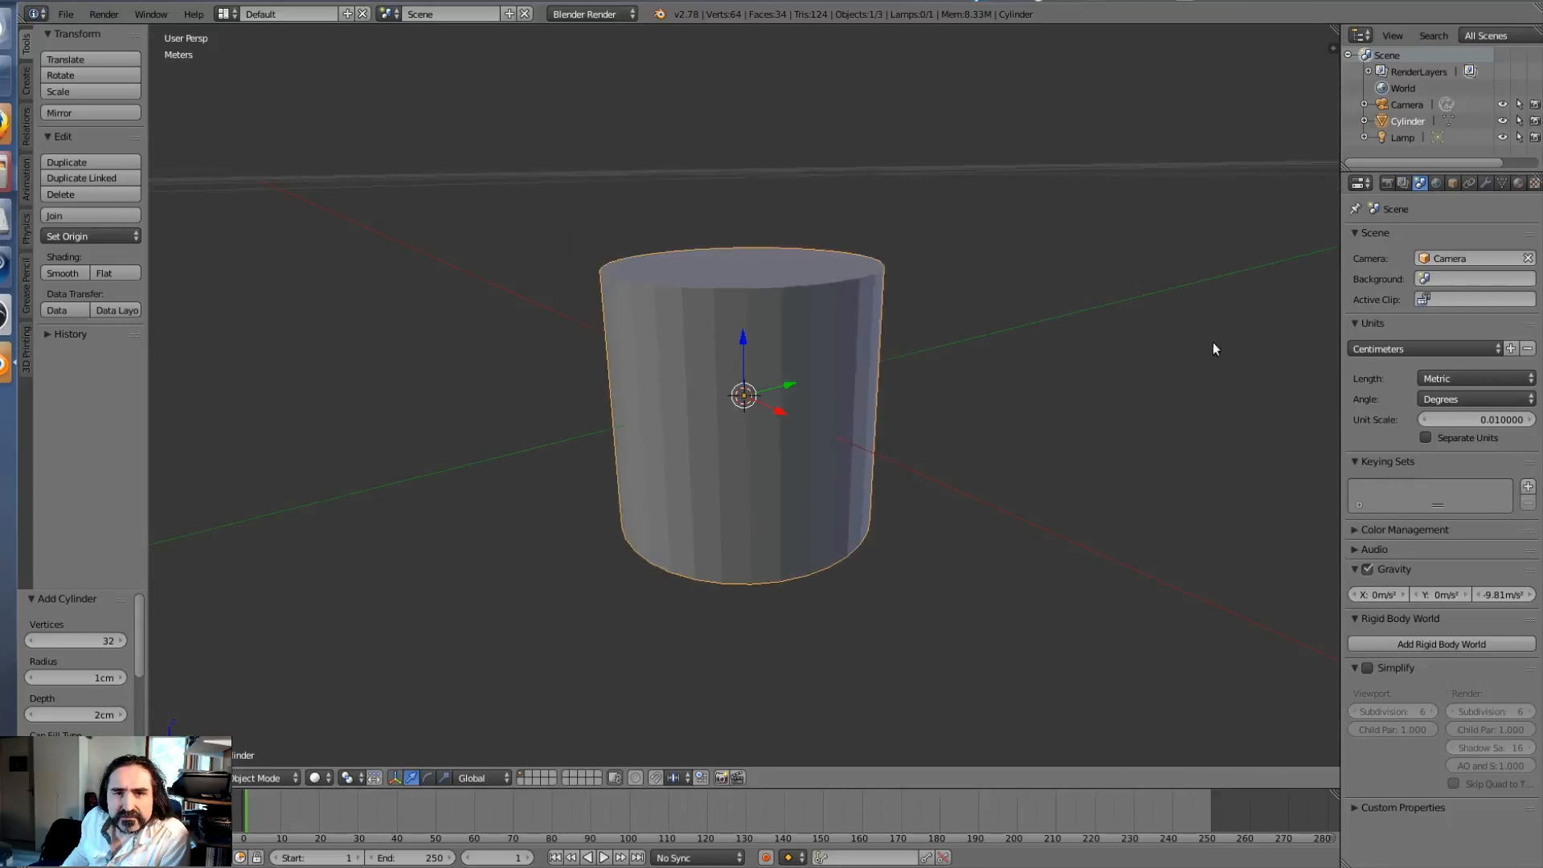
pyautogui.press('n')
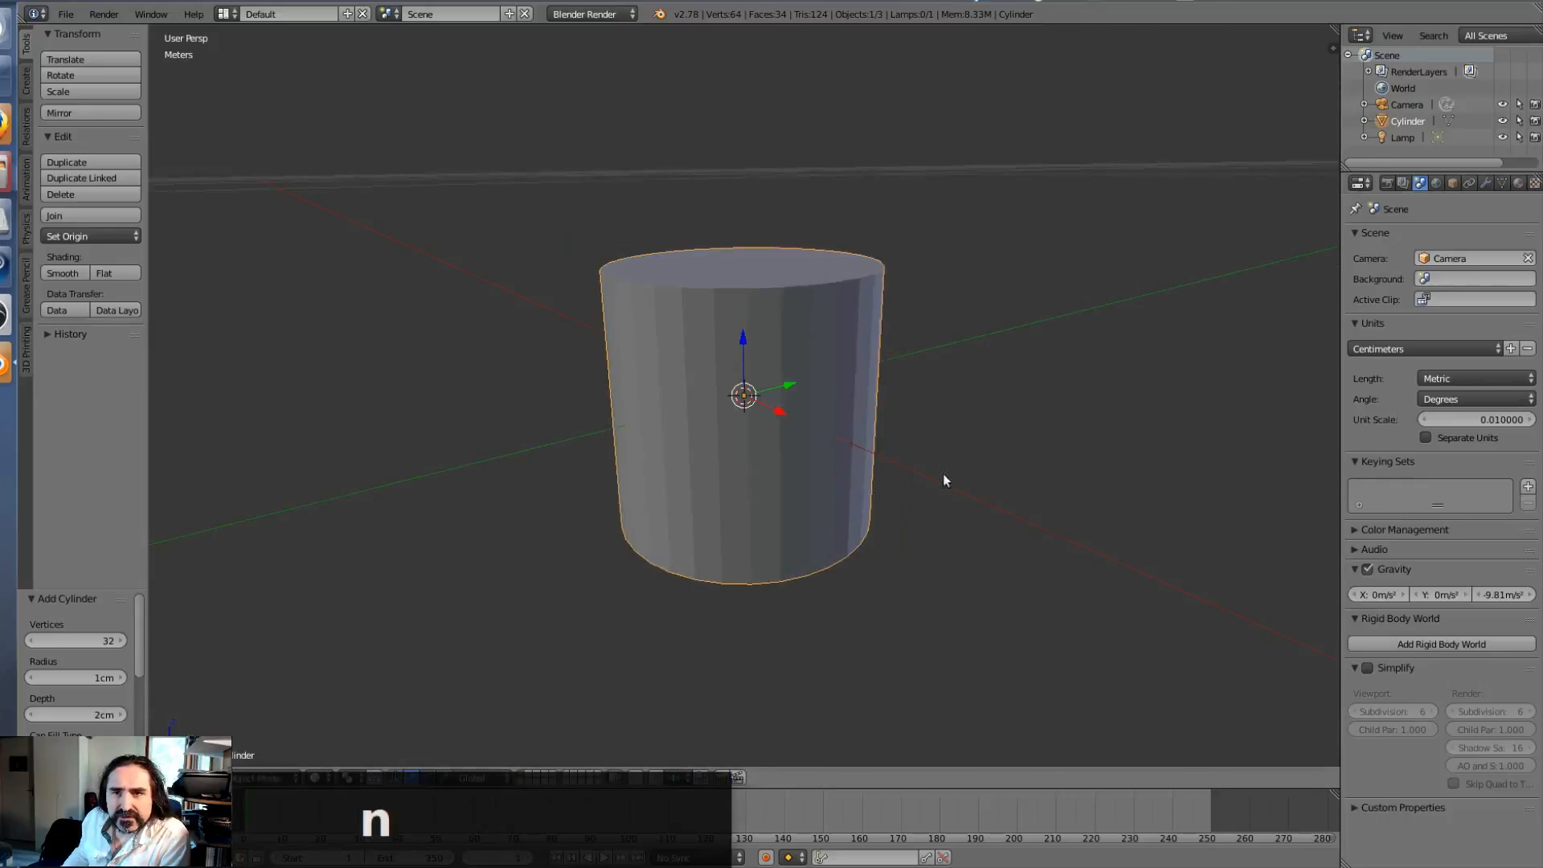
pyautogui.click(1072, 483)
pyautogui.press('n')
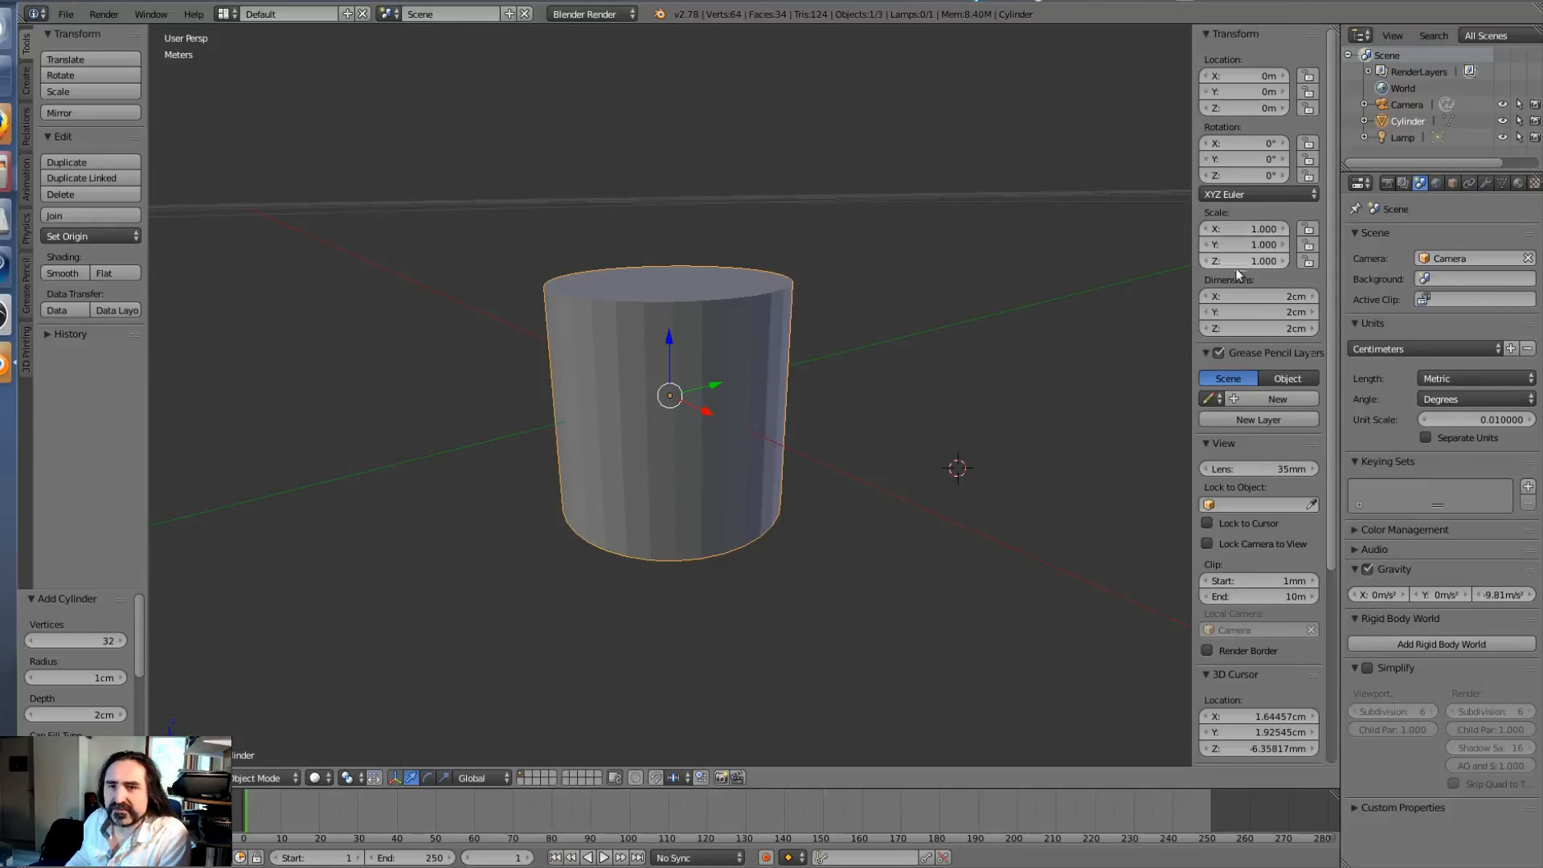
pyautogui.click(1289, 297)
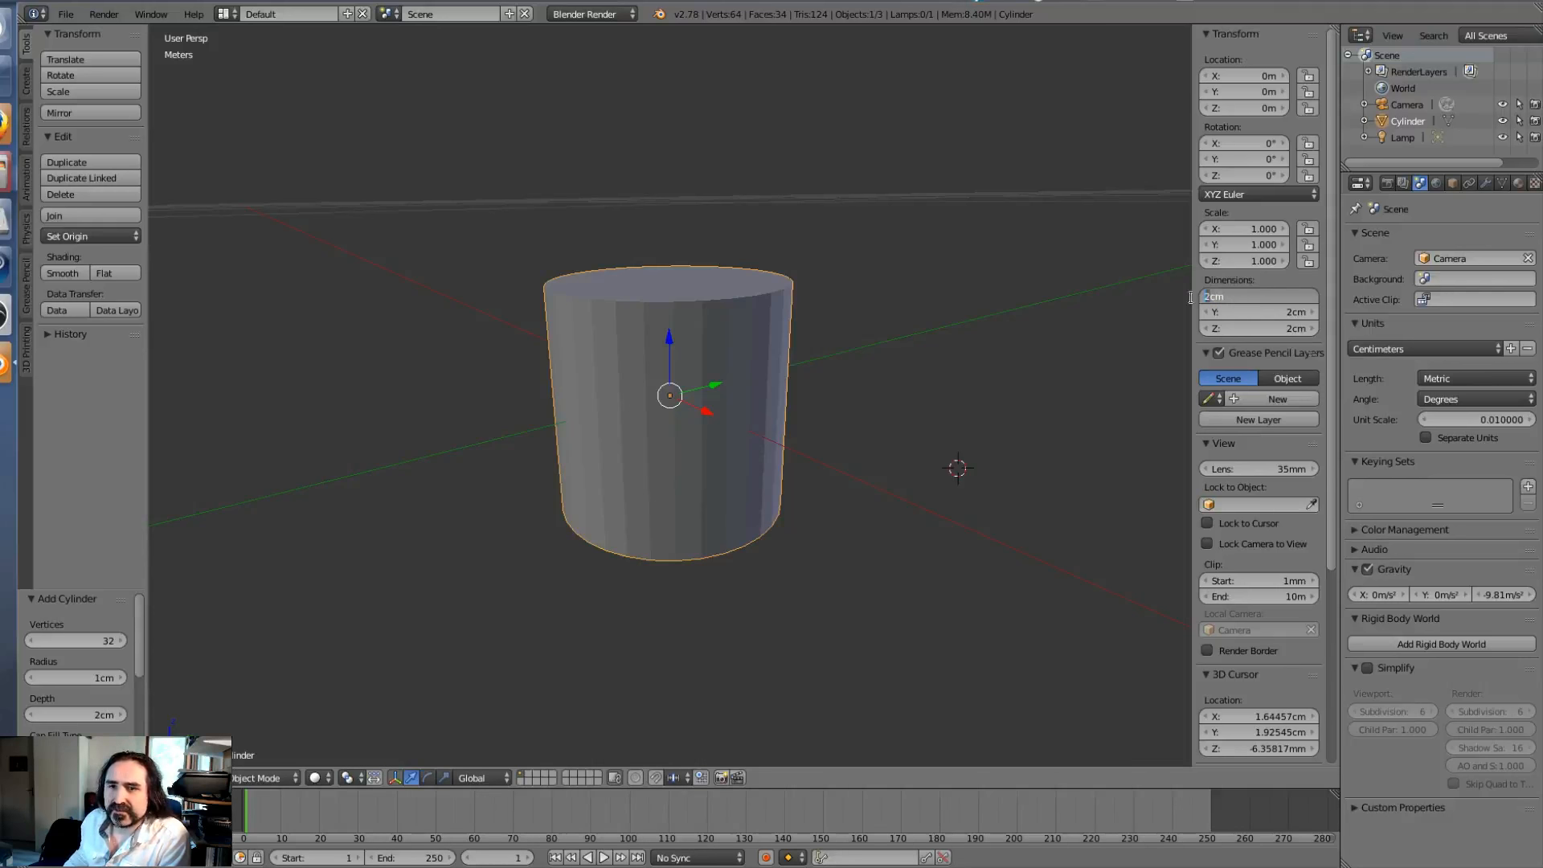
pyautogui.write('3')
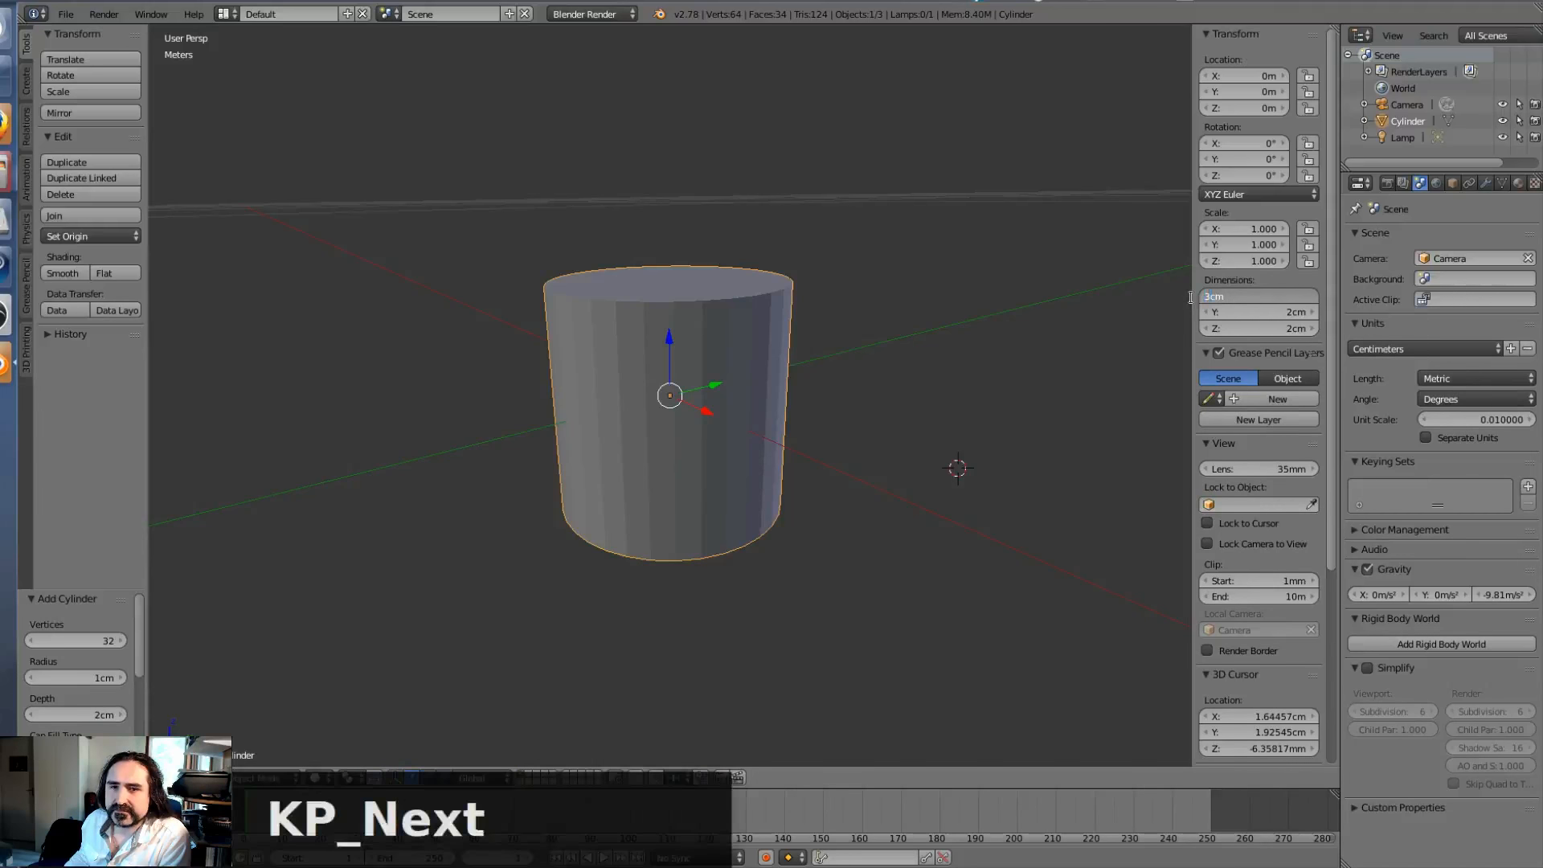
pyautogui.press('Tab')
pyautogui.write('3cm')
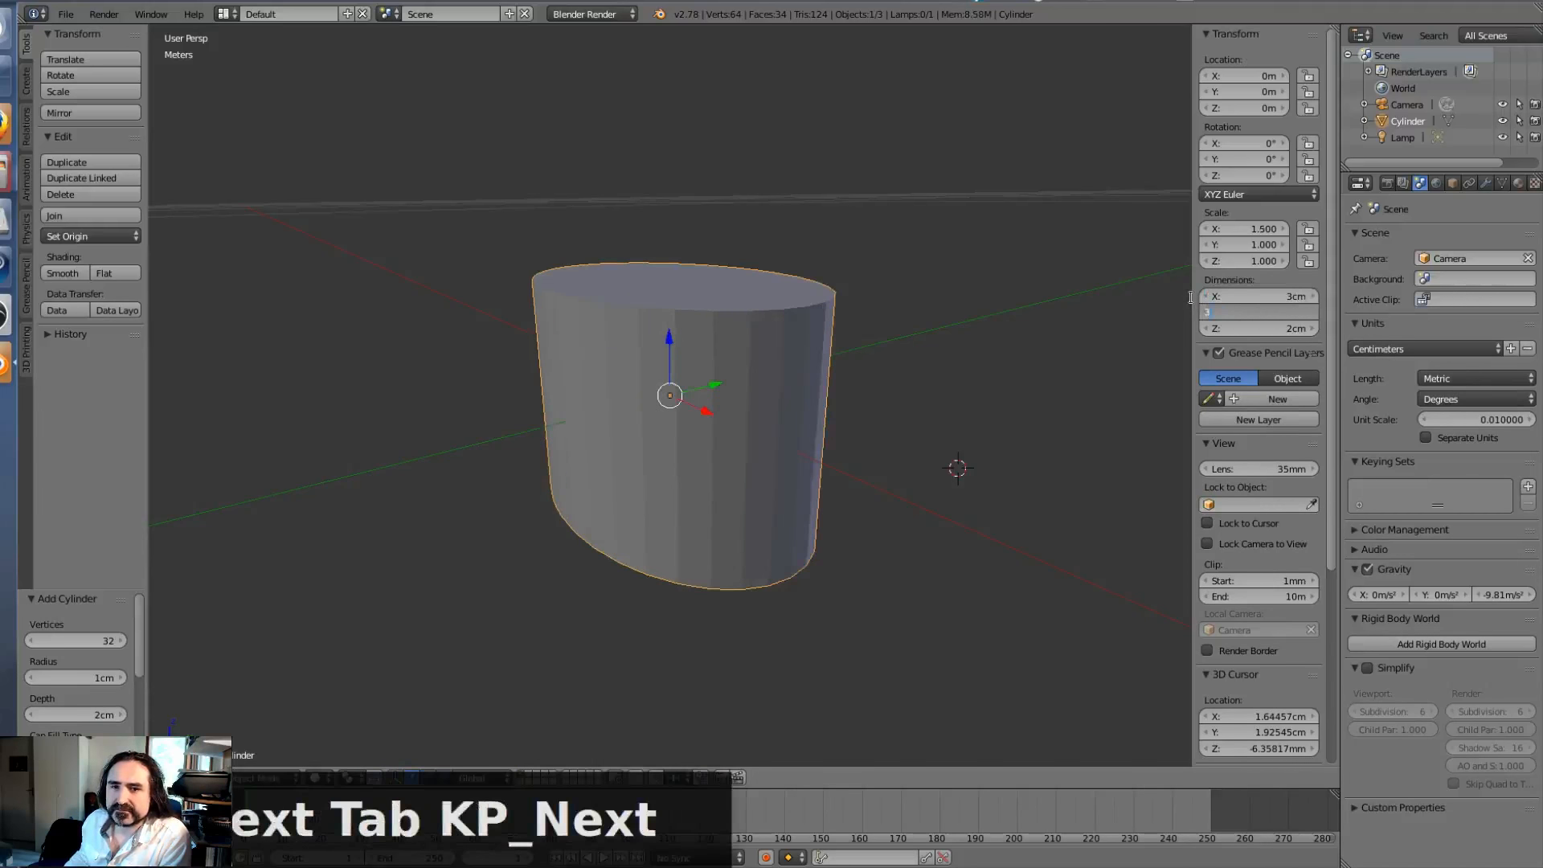
pyautogui.press('Return')
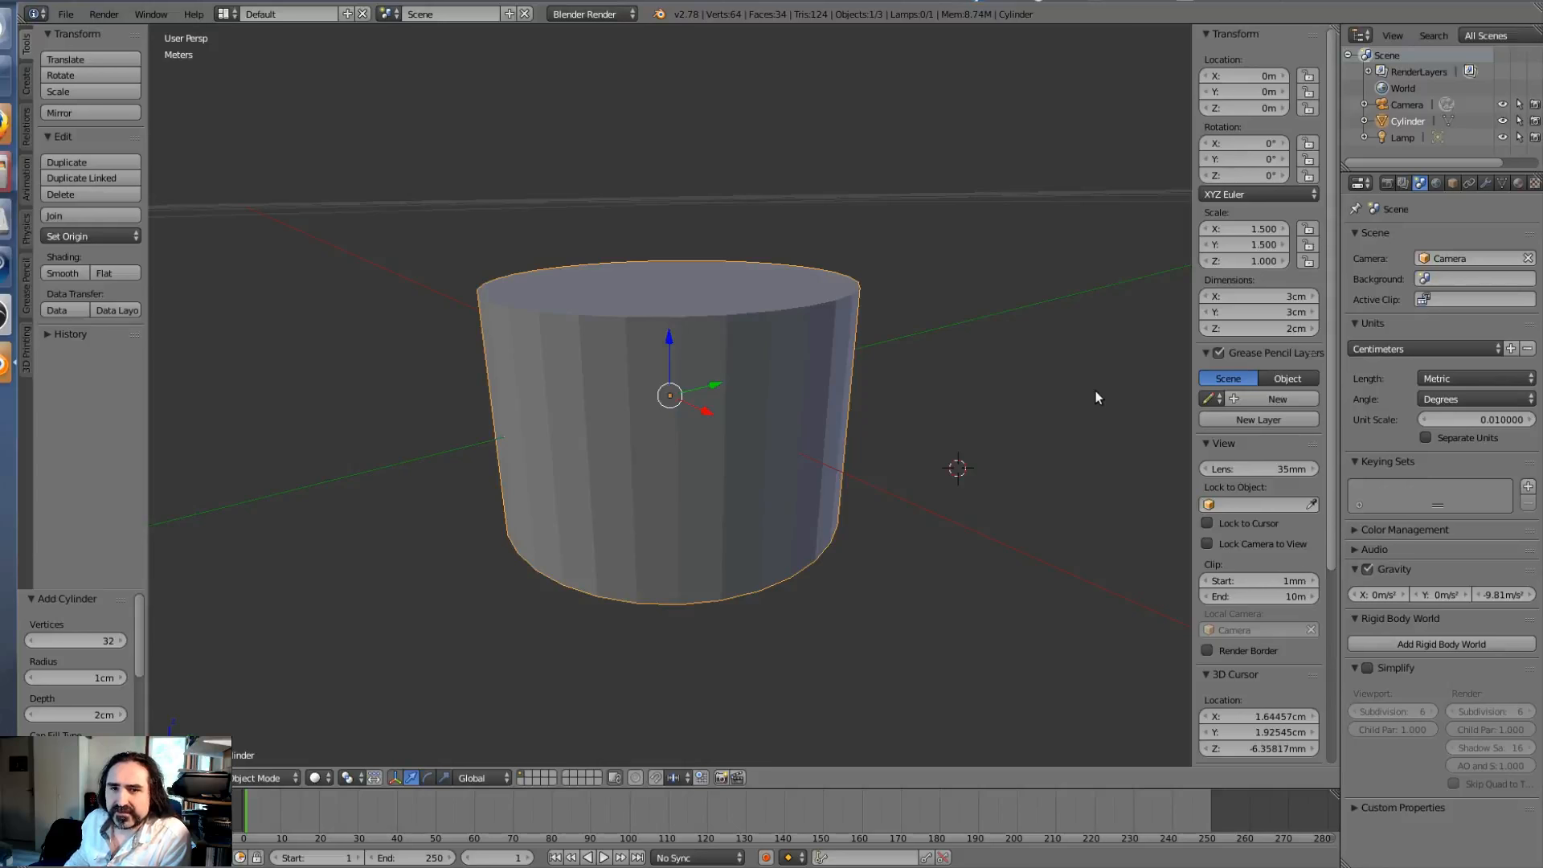
# Step: In Edit Mode with face selection, extrude the cylinder's bottom face downward about 1 mm
pyautogui.moveTo(1096, 391); pyautogui.dragTo(874, 497, button='middle')
pyautogui.press('Tab')
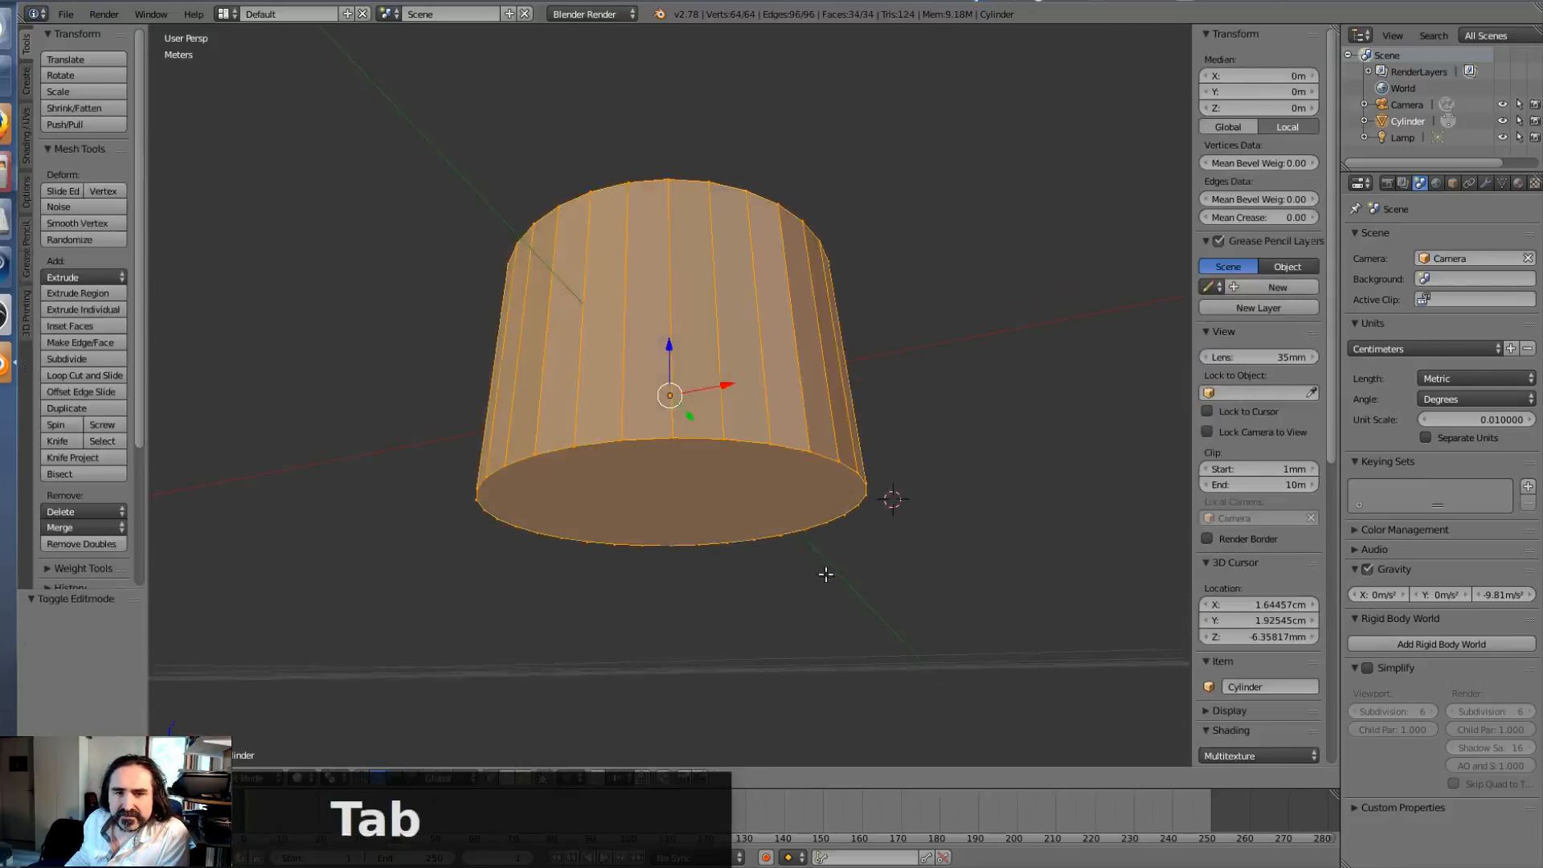
pyautogui.rightClick(702, 516)
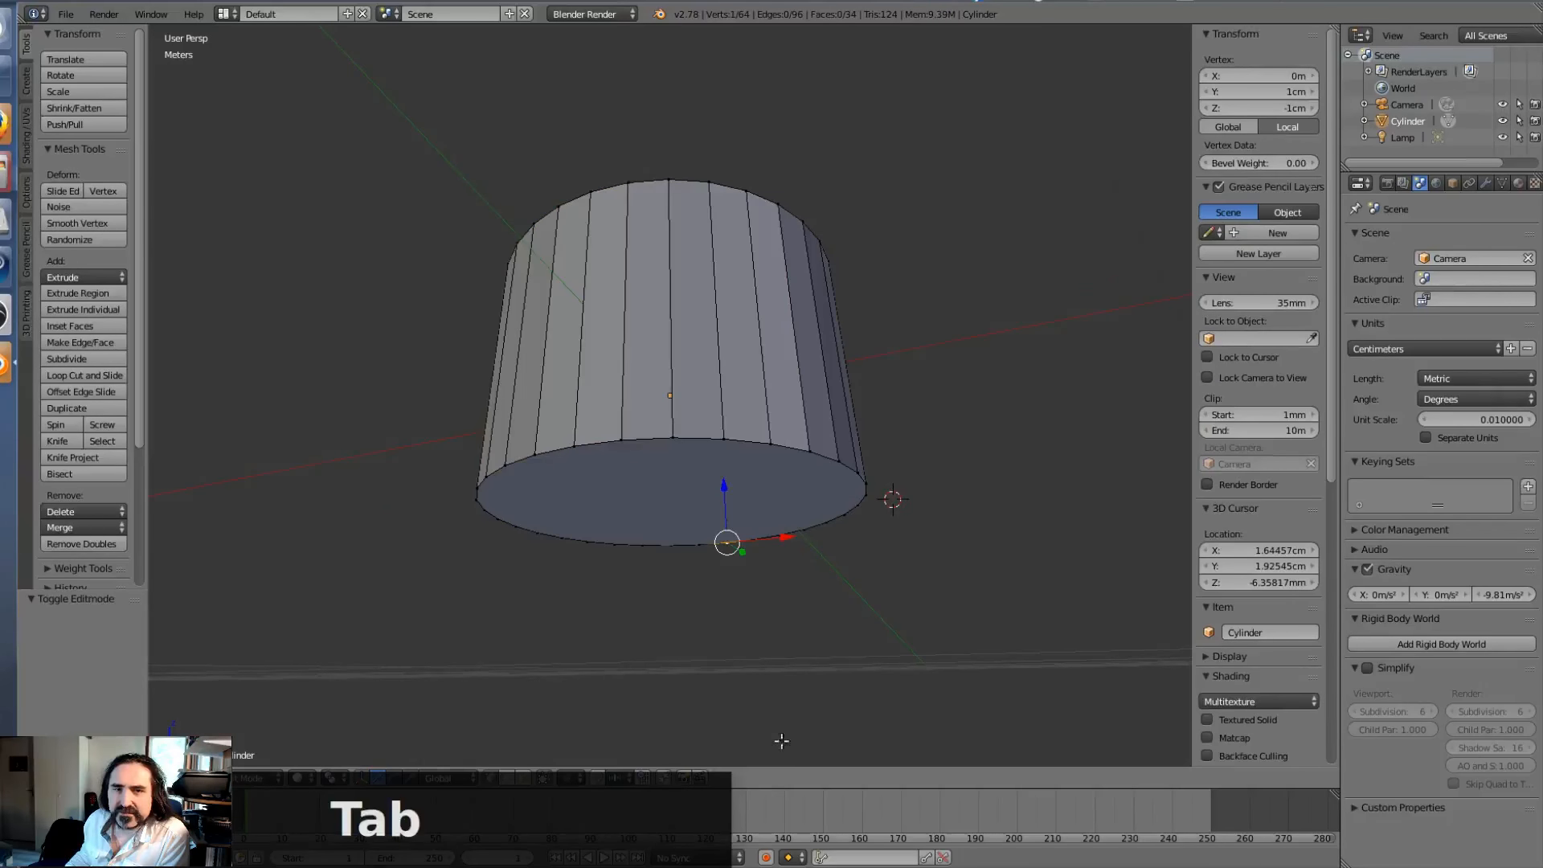
pyautogui.click(523, 777)
pyautogui.rightClick(673, 503)
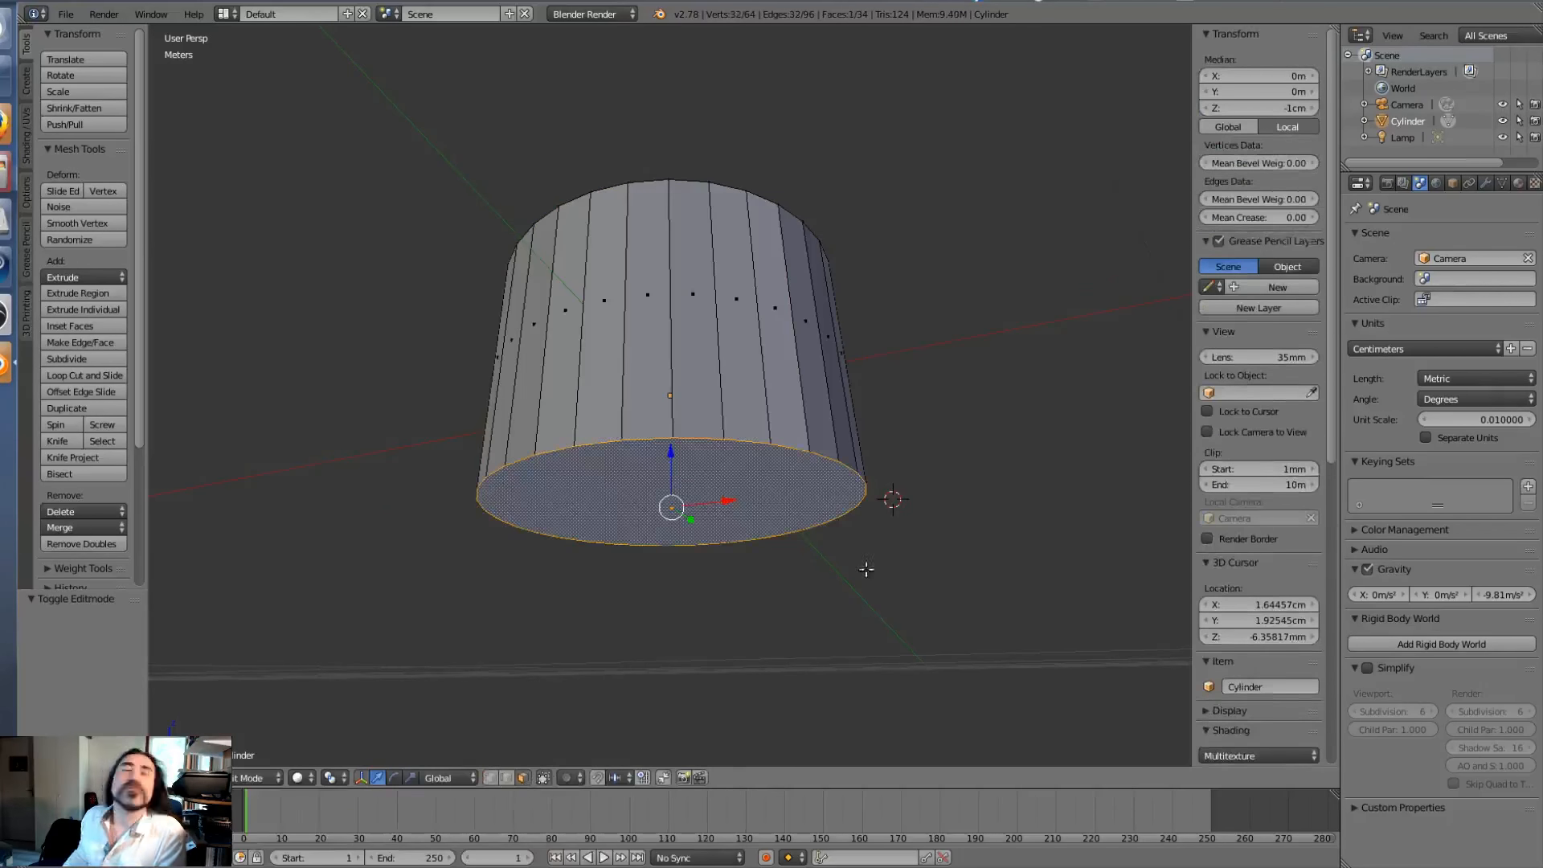
pyautogui.moveTo(916, 605); pyautogui.dragTo(722, 541, button='middle')
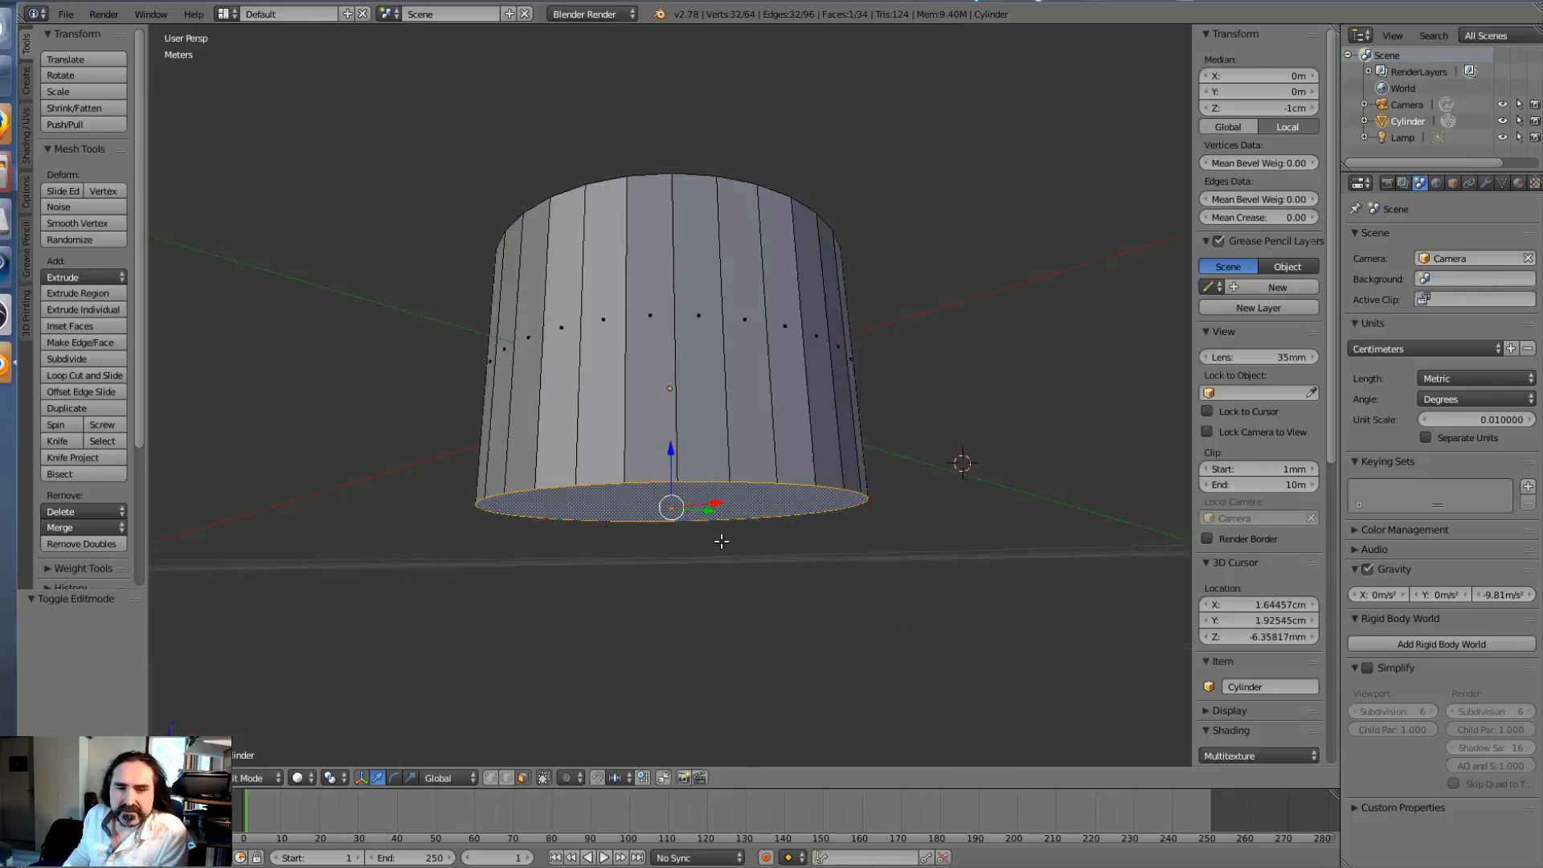
pyautogui.press('e')
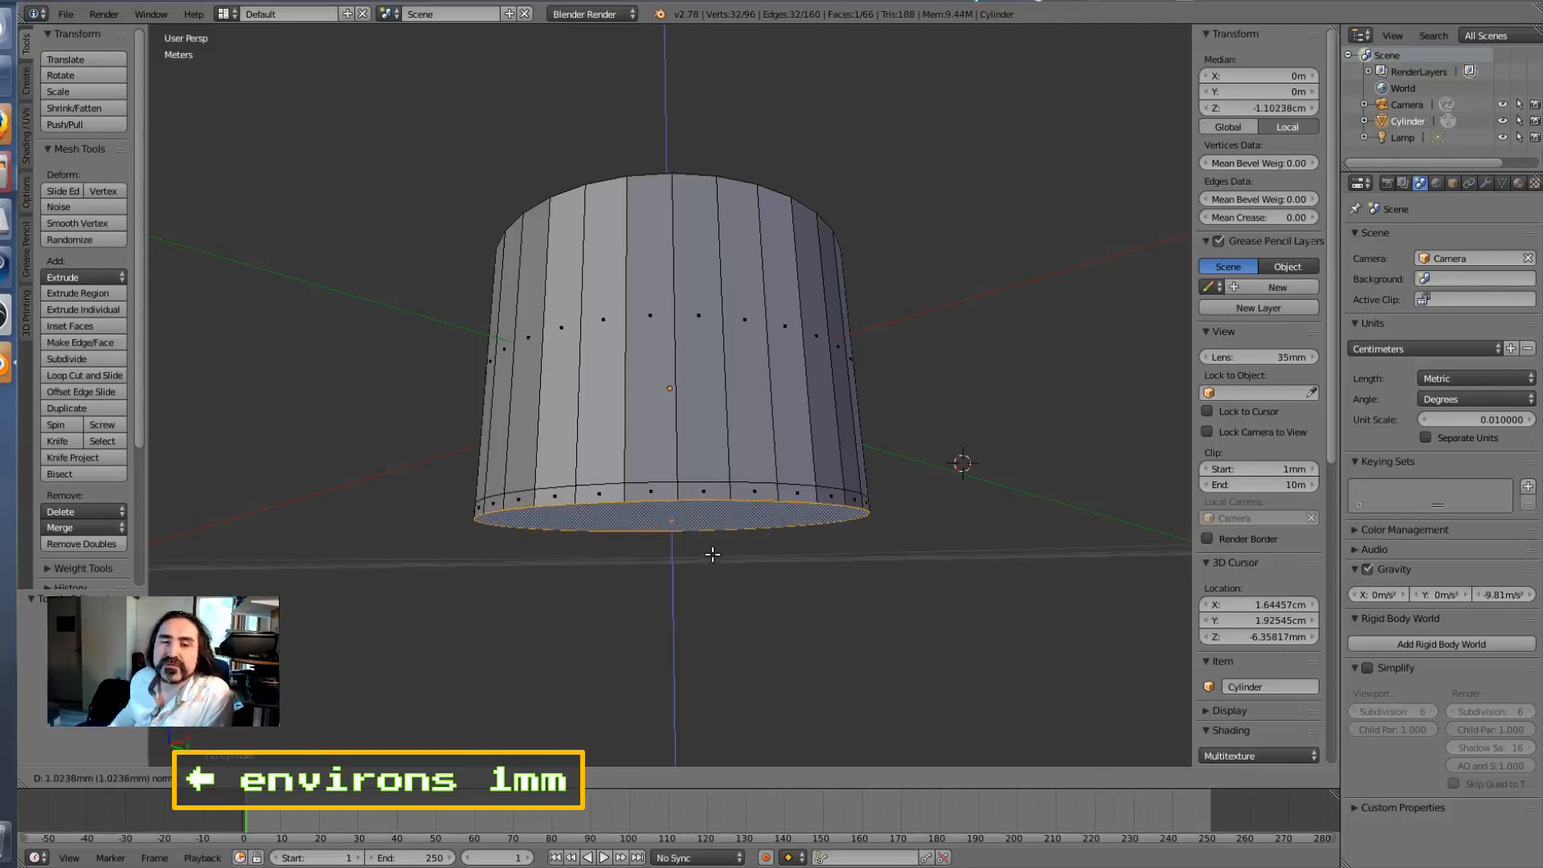
pyautogui.click(712, 554)
# Step: Scale the extruded bottom face slightly inward to begin rounding the lower edge
pyautogui.moveTo(854, 594); pyautogui.dragTo(852, 518, button='middle')
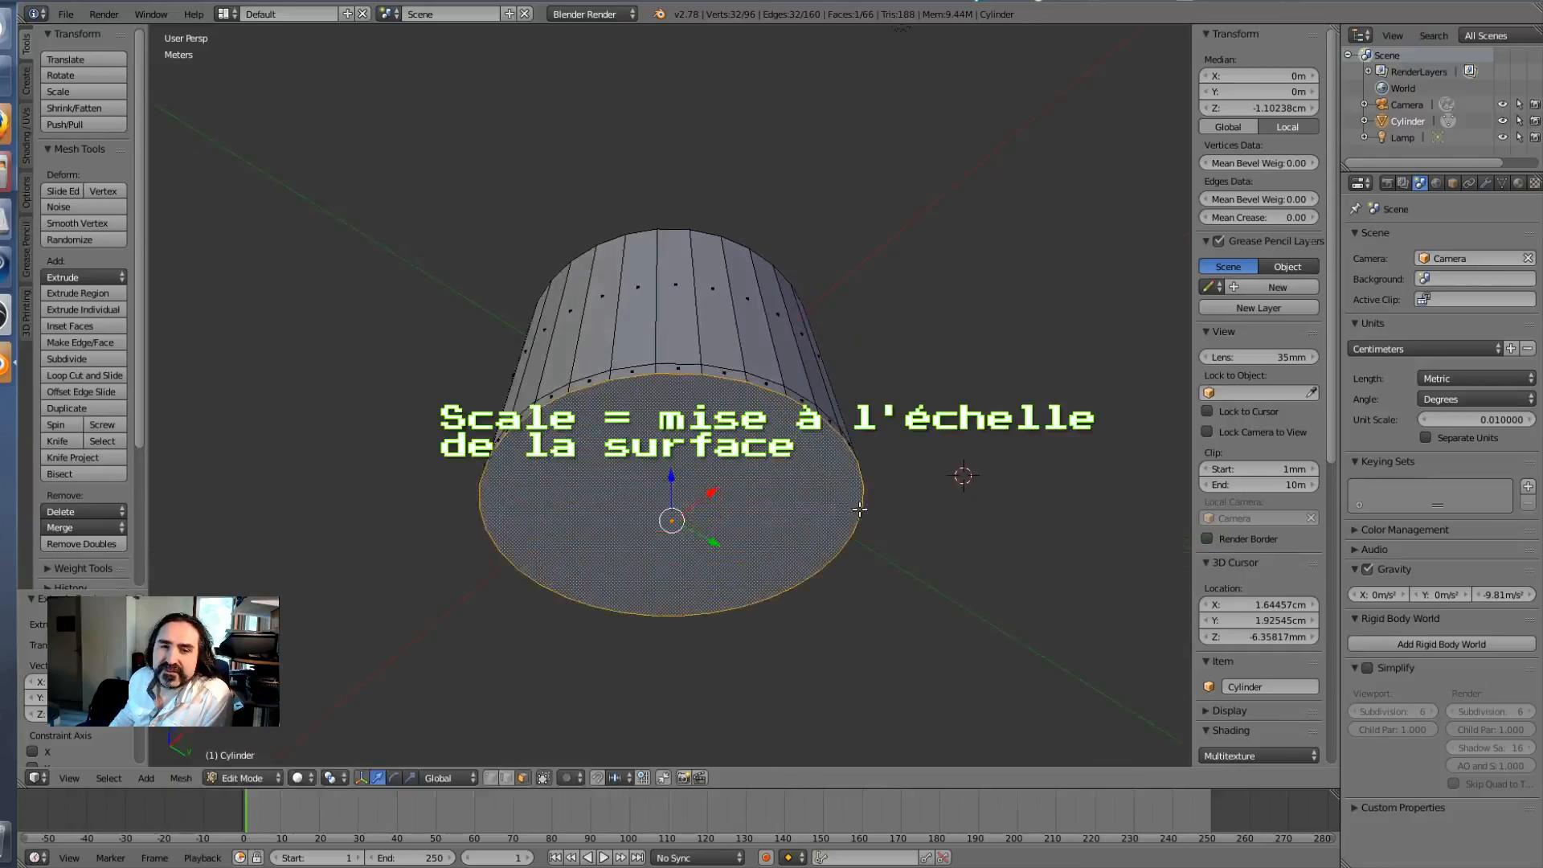
pyautogui.press('s')
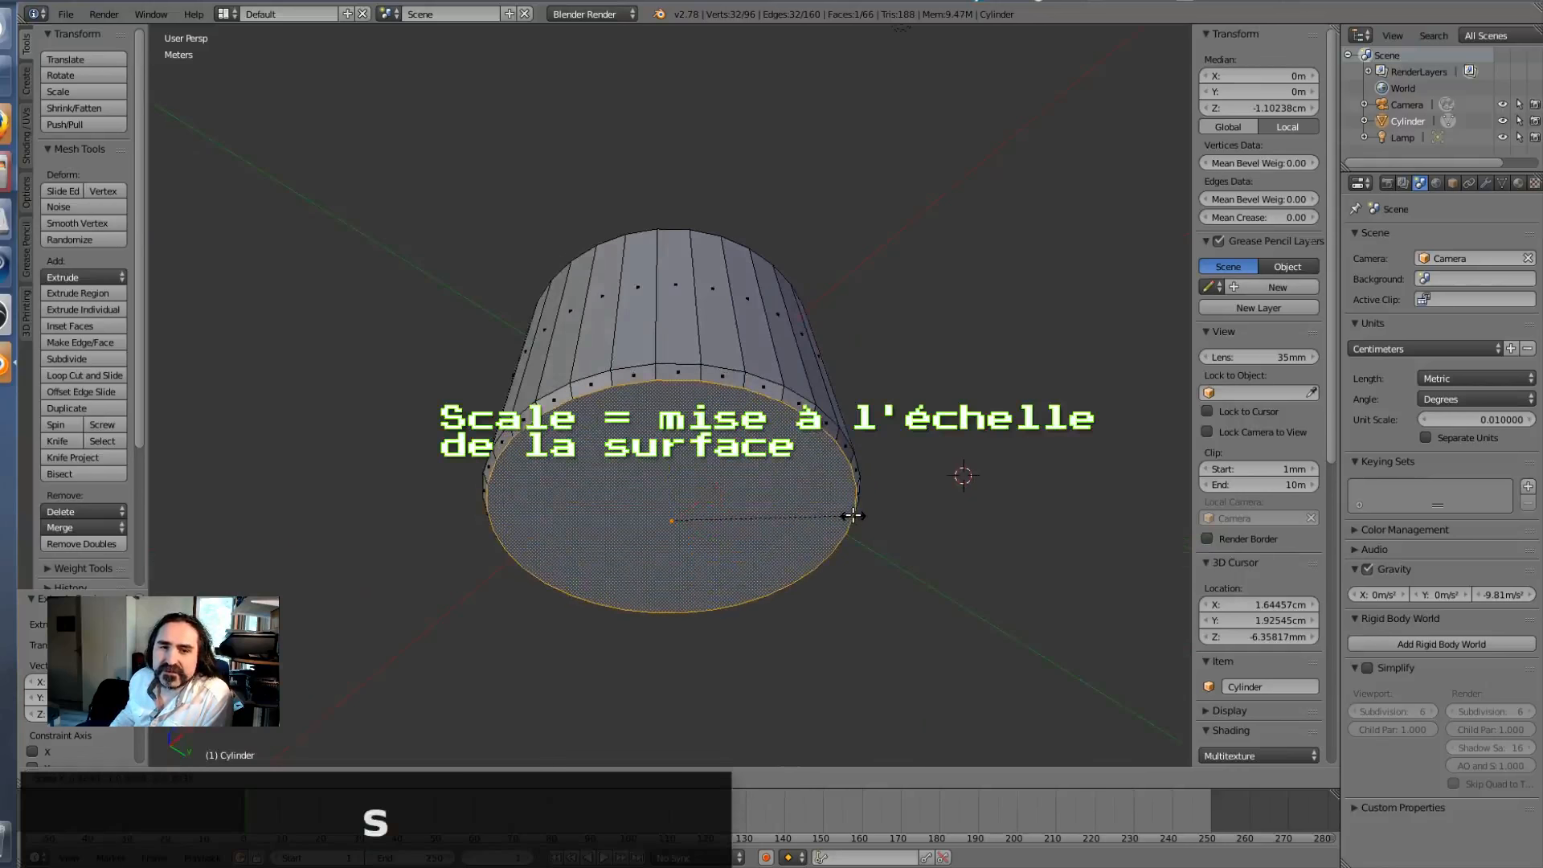
pyautogui.click(853, 516)
pyautogui.moveTo(909, 448); pyautogui.dragTo(919, 514, button='middle')
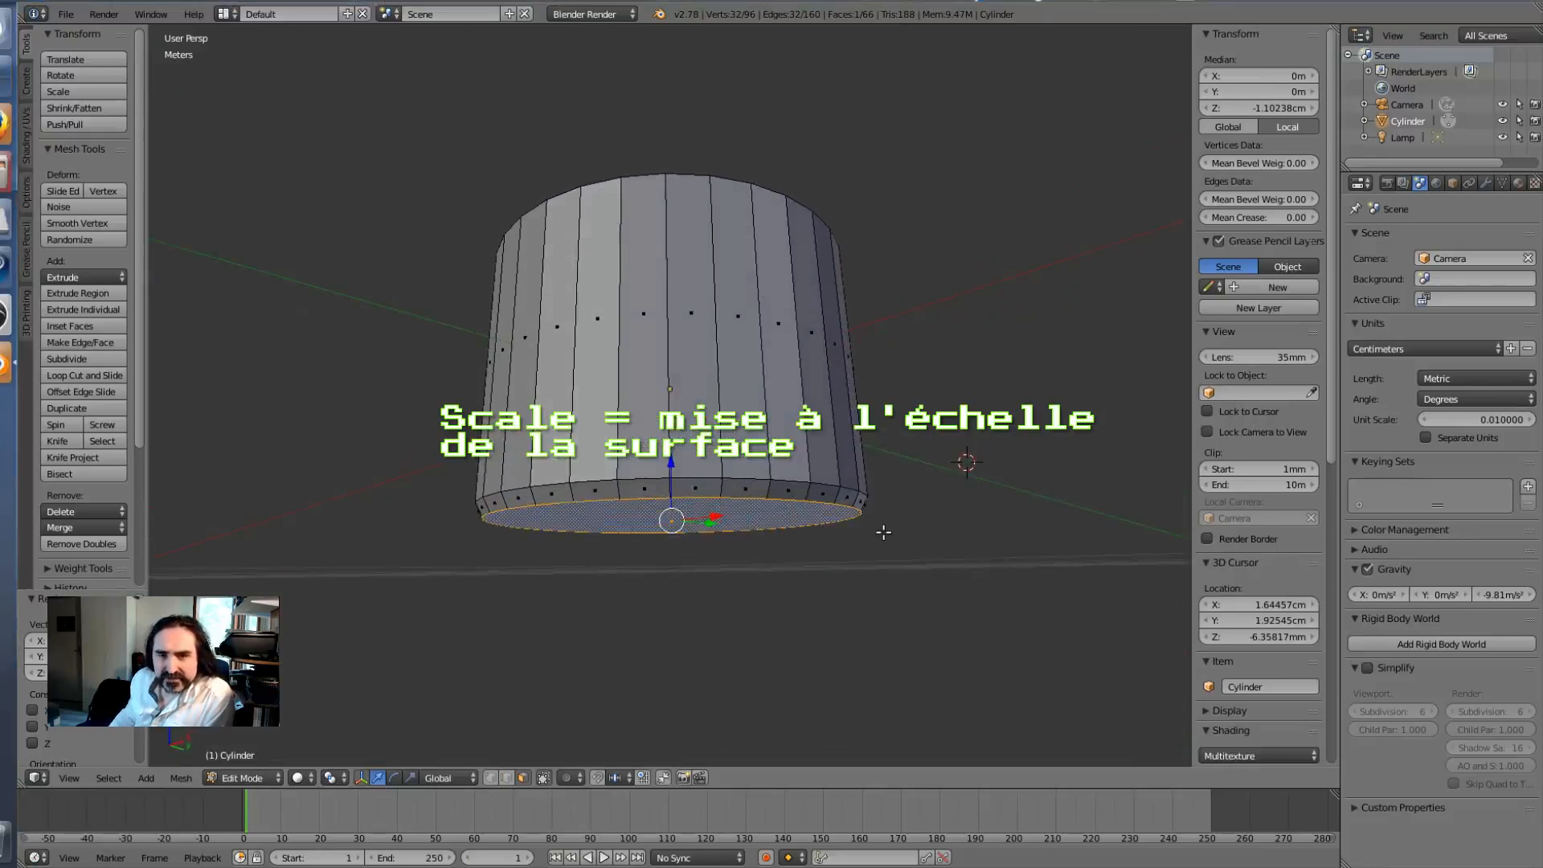
# Step: Extrude the bottom face another 1 mm or so downward and scale it inward to about 0.9
pyautogui.press('e')
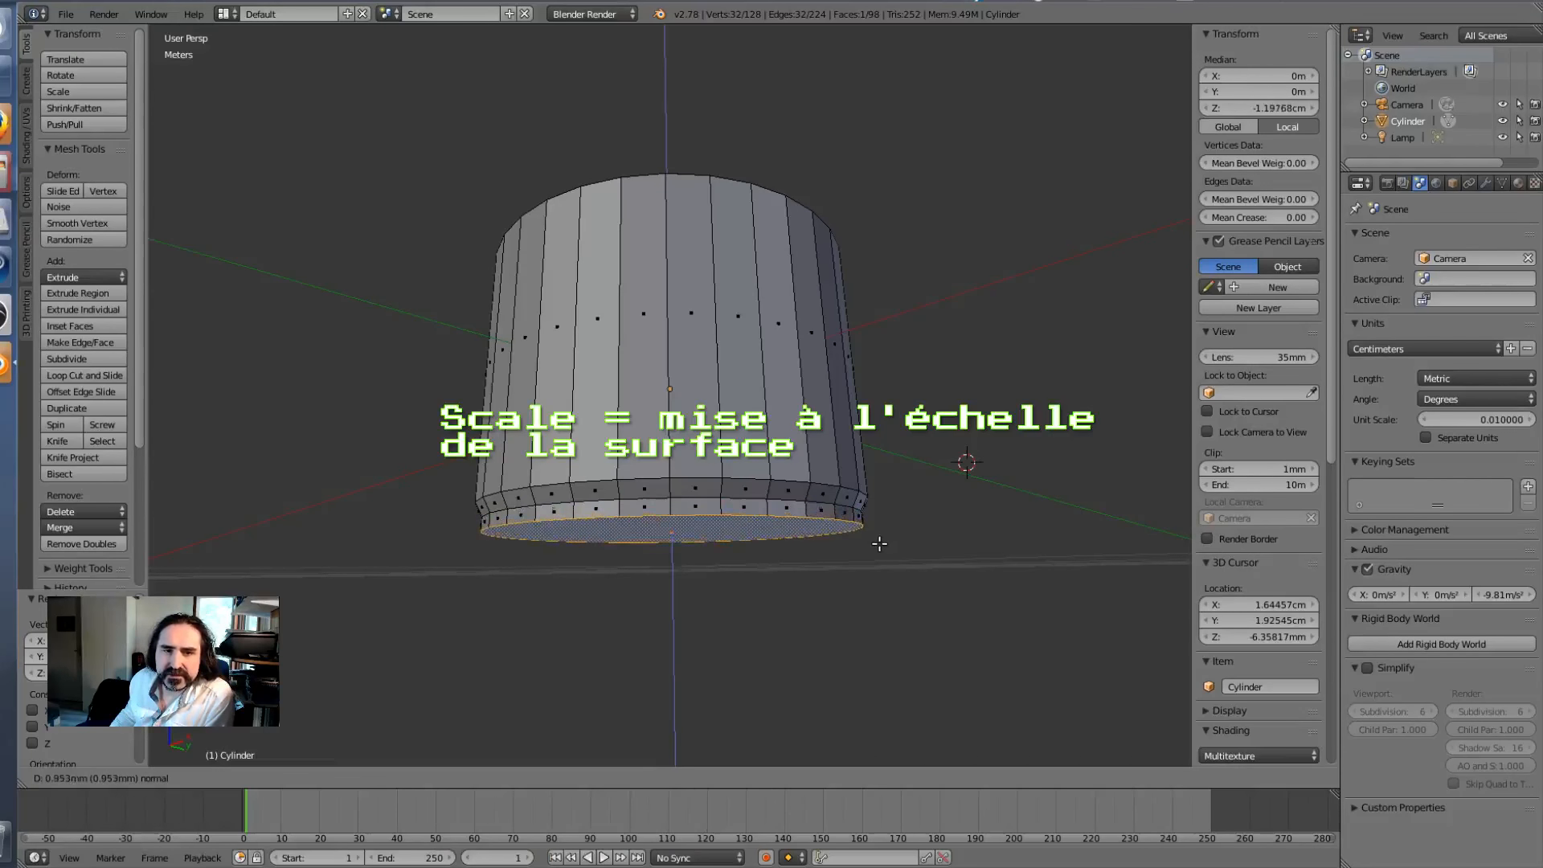
pyautogui.click(880, 544)
pyautogui.moveTo(931, 615); pyautogui.dragTo(908, 561, button='middle')
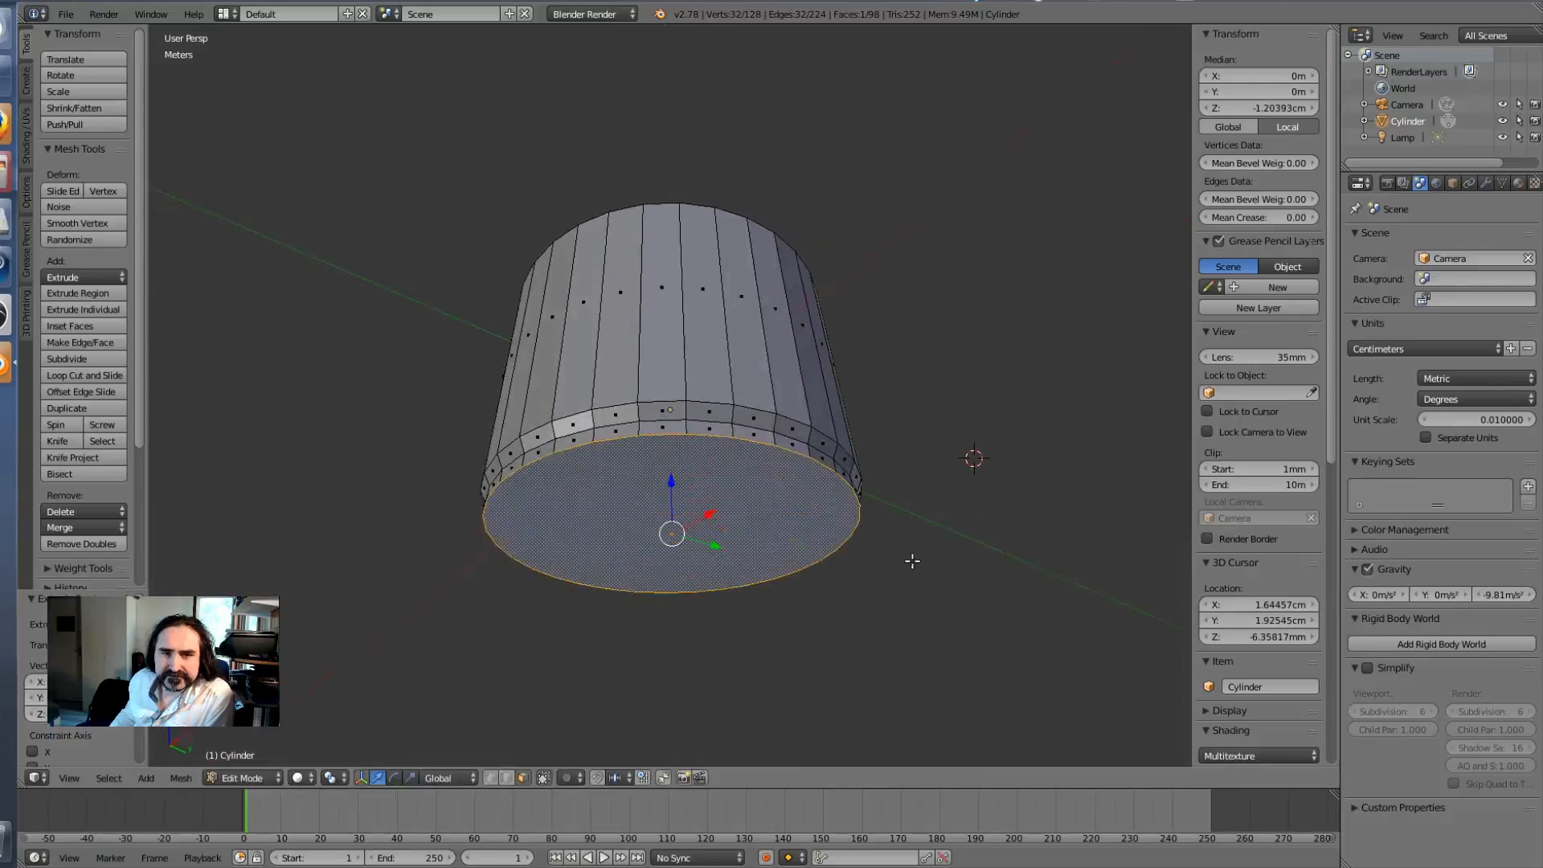
pyautogui.press('s')
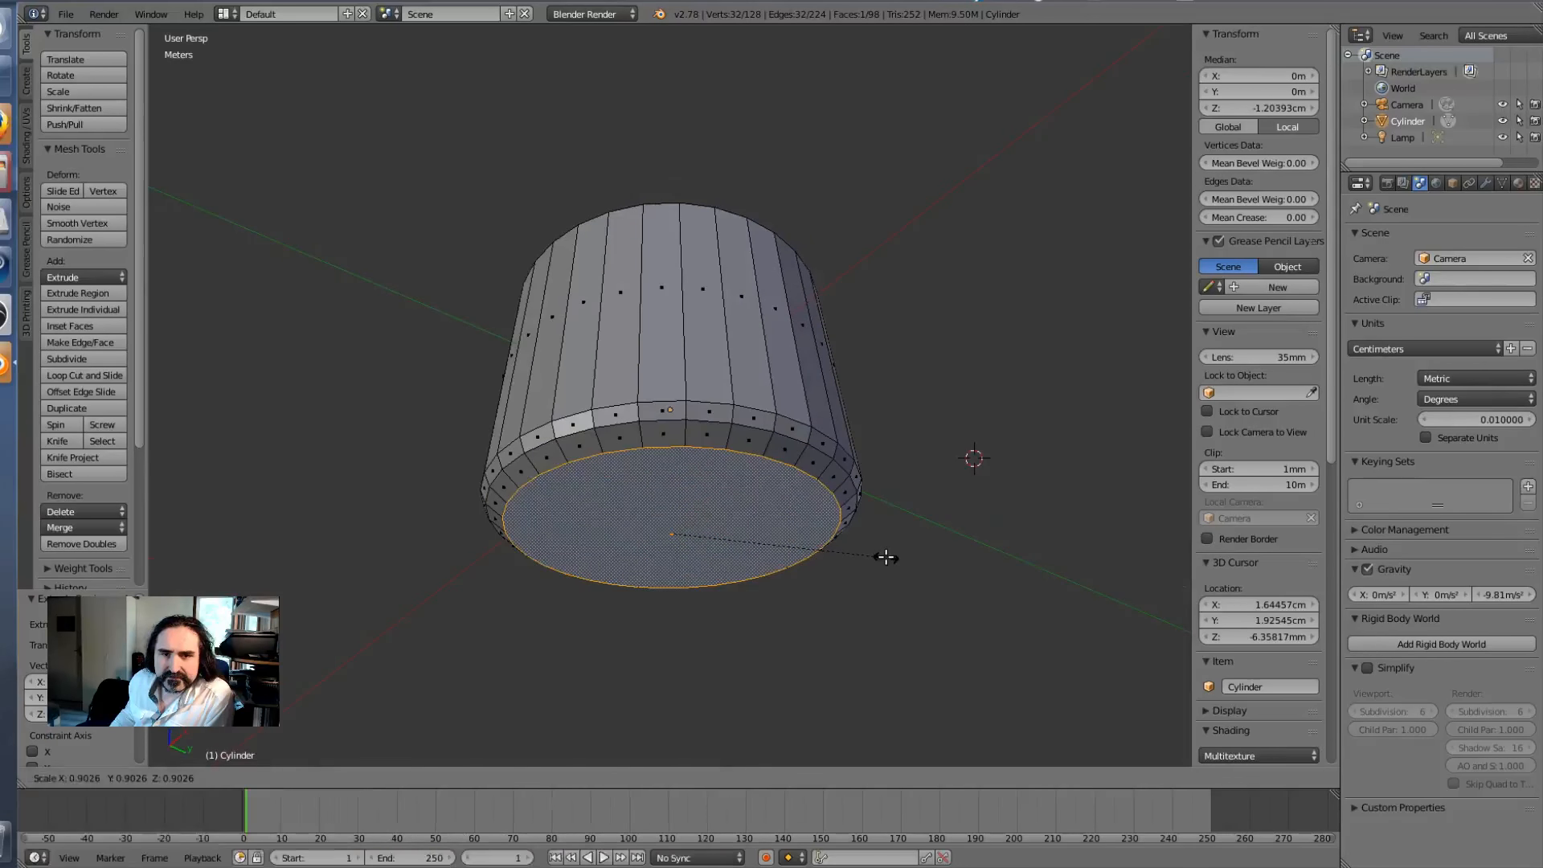
pyautogui.click(891, 557)
pyautogui.moveTo(892, 555); pyautogui.dragTo(989, 576, button='middle')
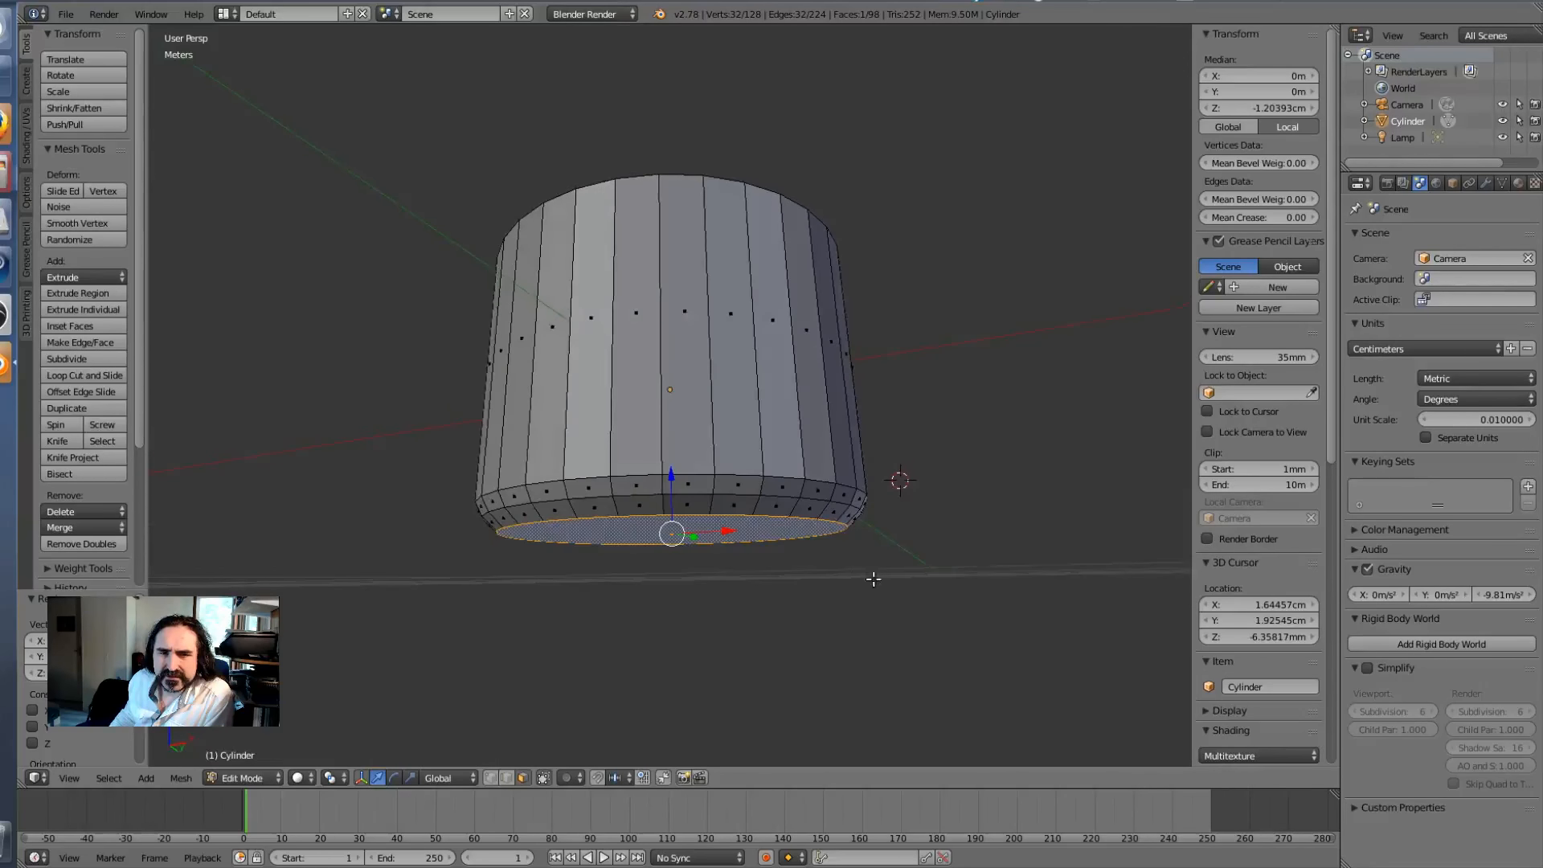
# Step: Extrude the bottom face downward a third time, about 1.1 mm, and shrink it further to continue the rounded edge
pyautogui.moveTo(871, 571); pyautogui.dragTo(844, 561, button='middle')
pyautogui.press('e')
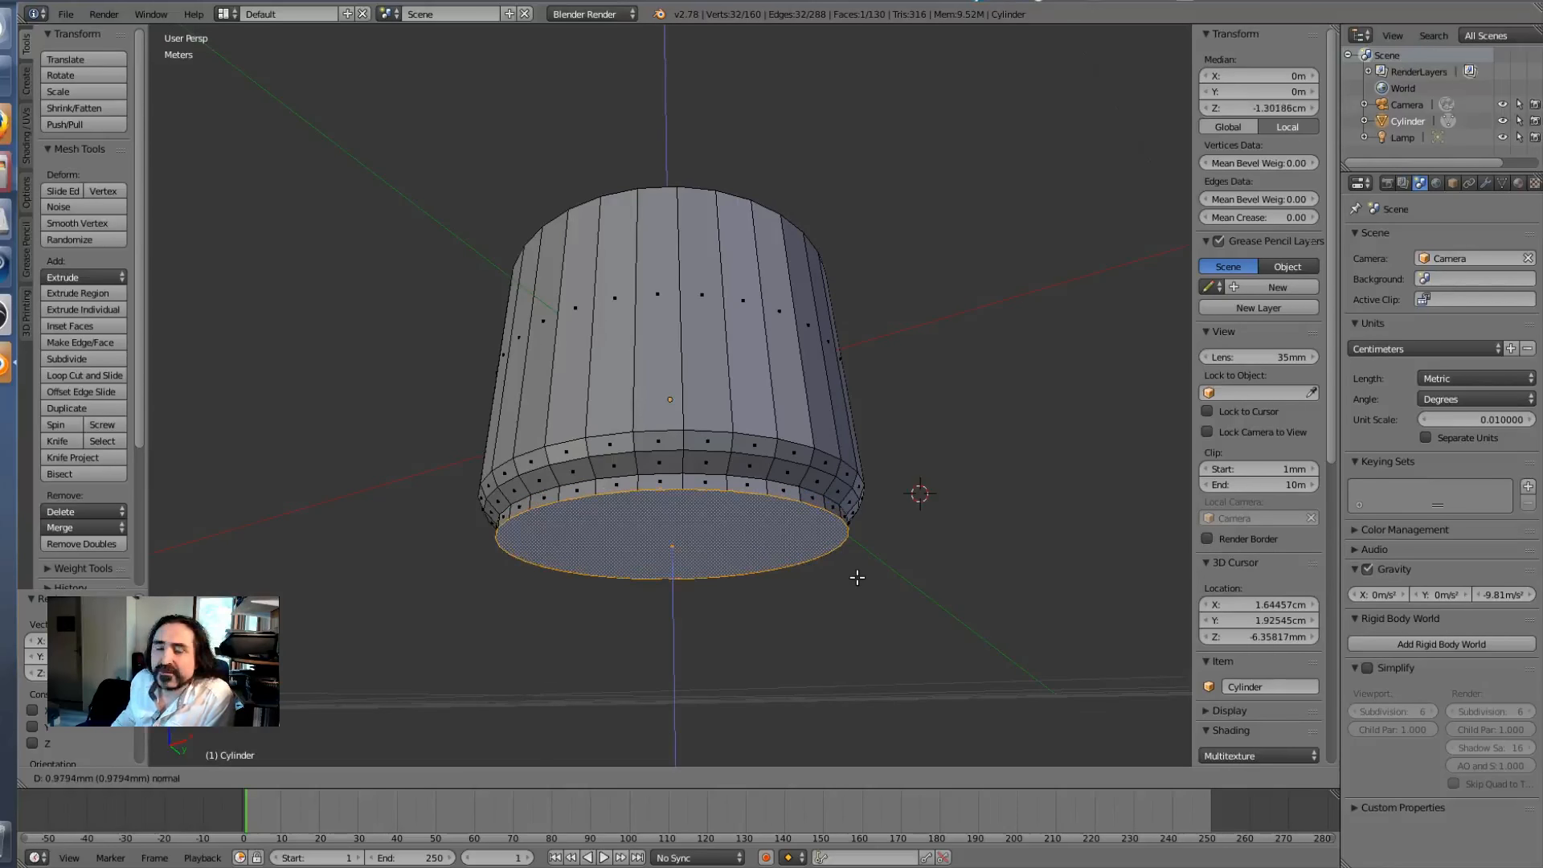
pyautogui.click(855, 575)
pyautogui.press('s')
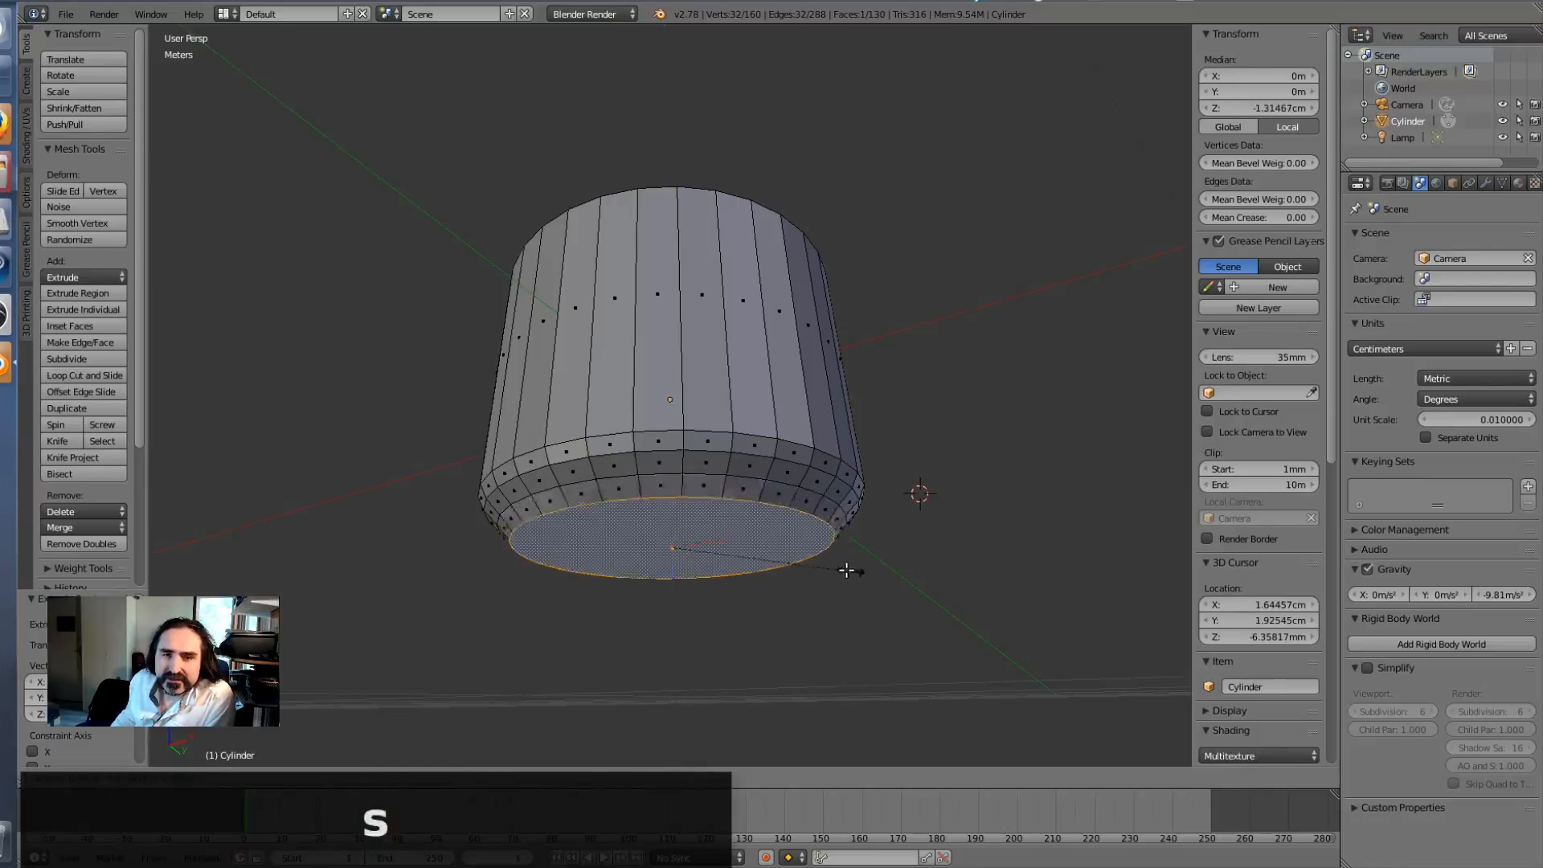
pyautogui.click(832, 564)
pyautogui.moveTo(983, 485); pyautogui.dragTo(954, 533, button='middle')
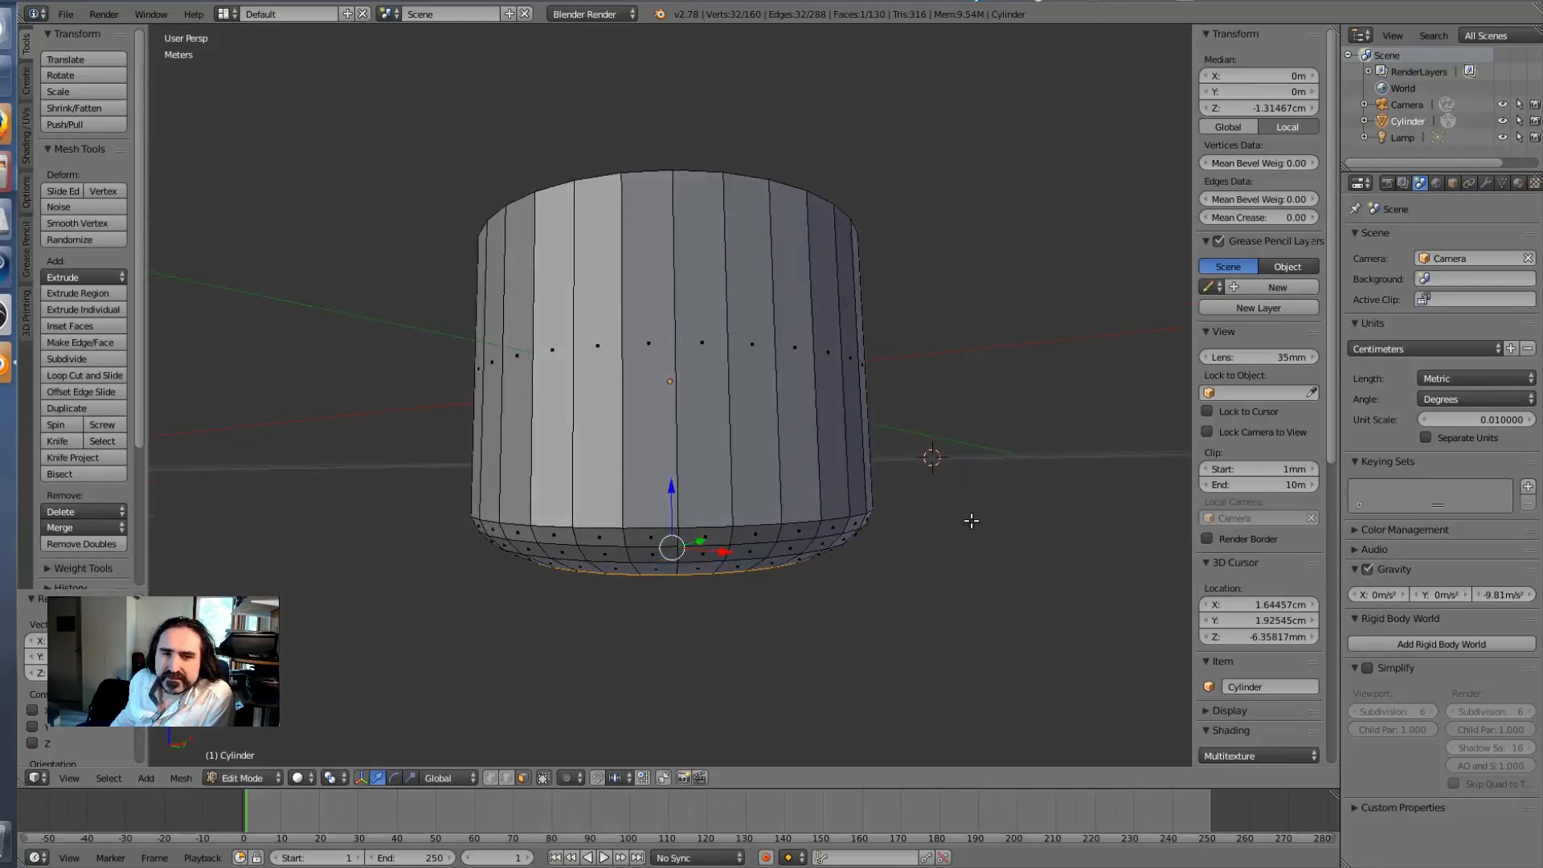
# Step: Check the rounded profile in front orthographic view and scale the bottom face up very slightly
pyautogui.press('KP_5')
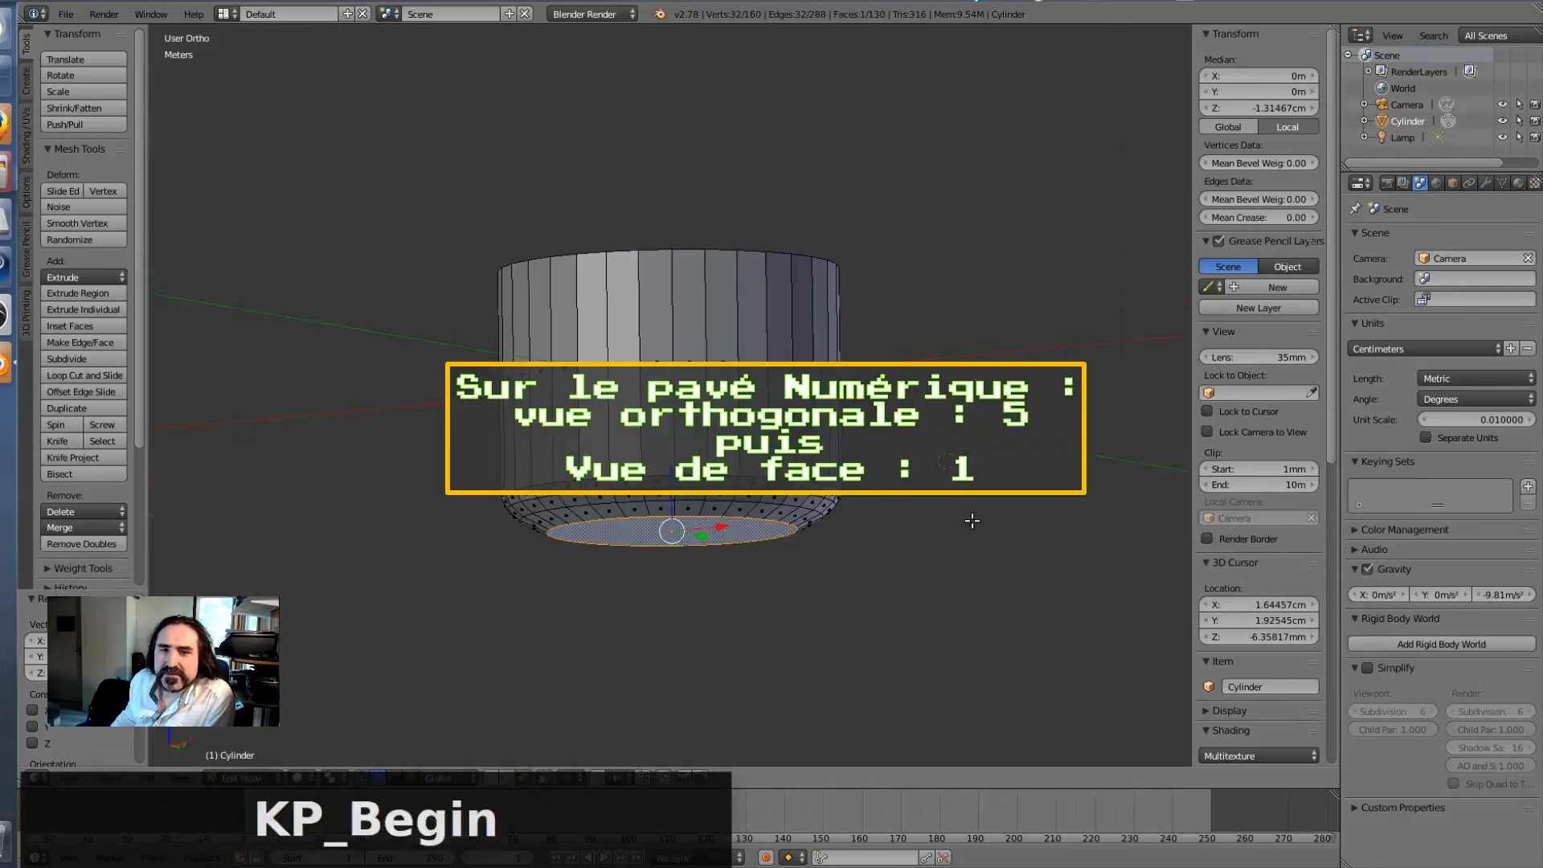
pyautogui.press('KP_1')
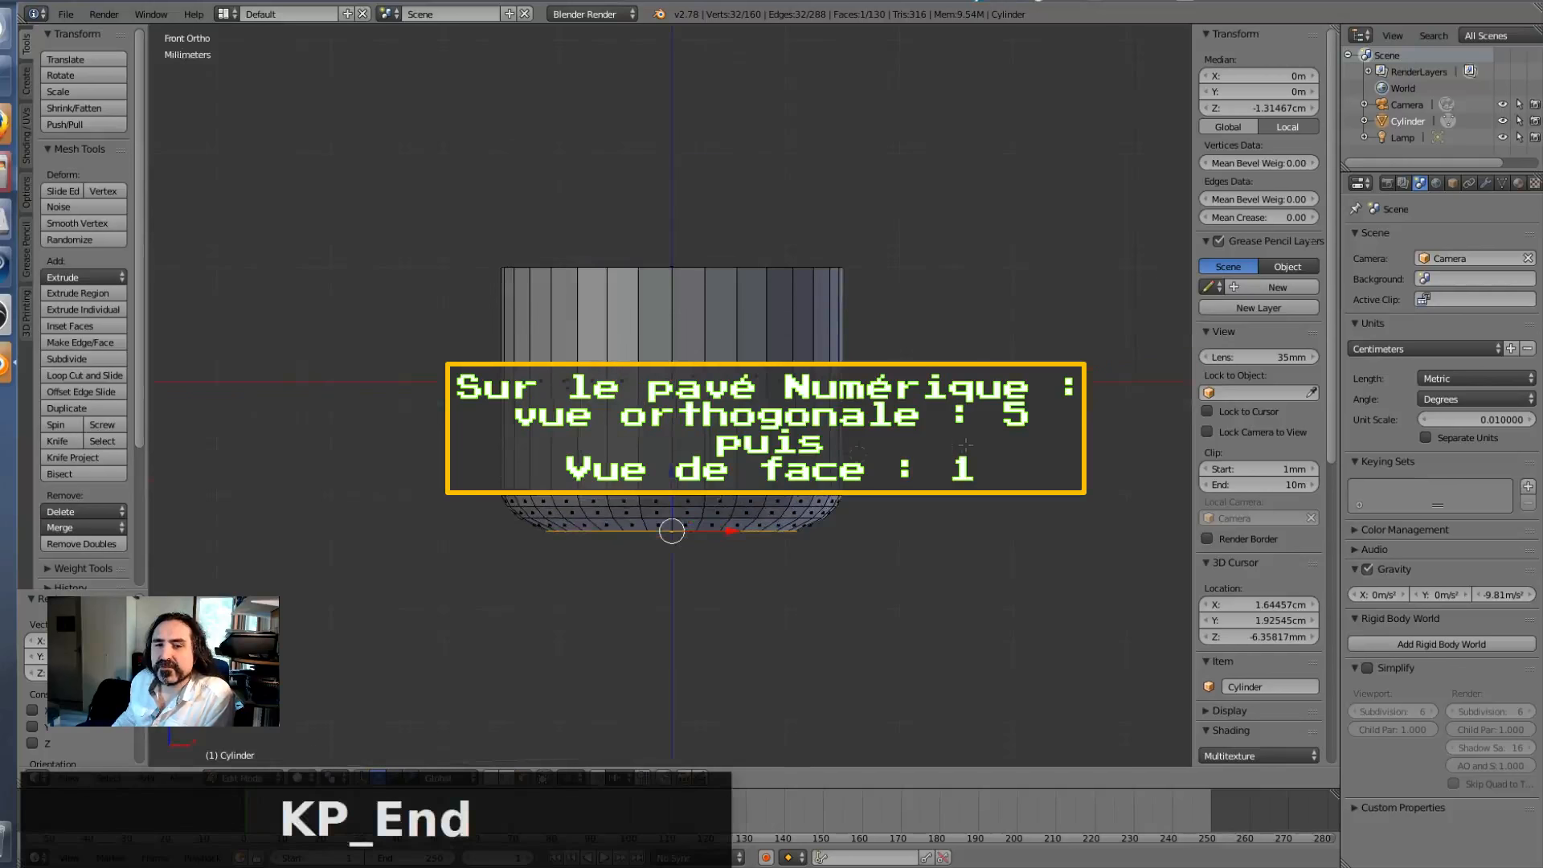
pyautogui.scroll(3, 735, 565)
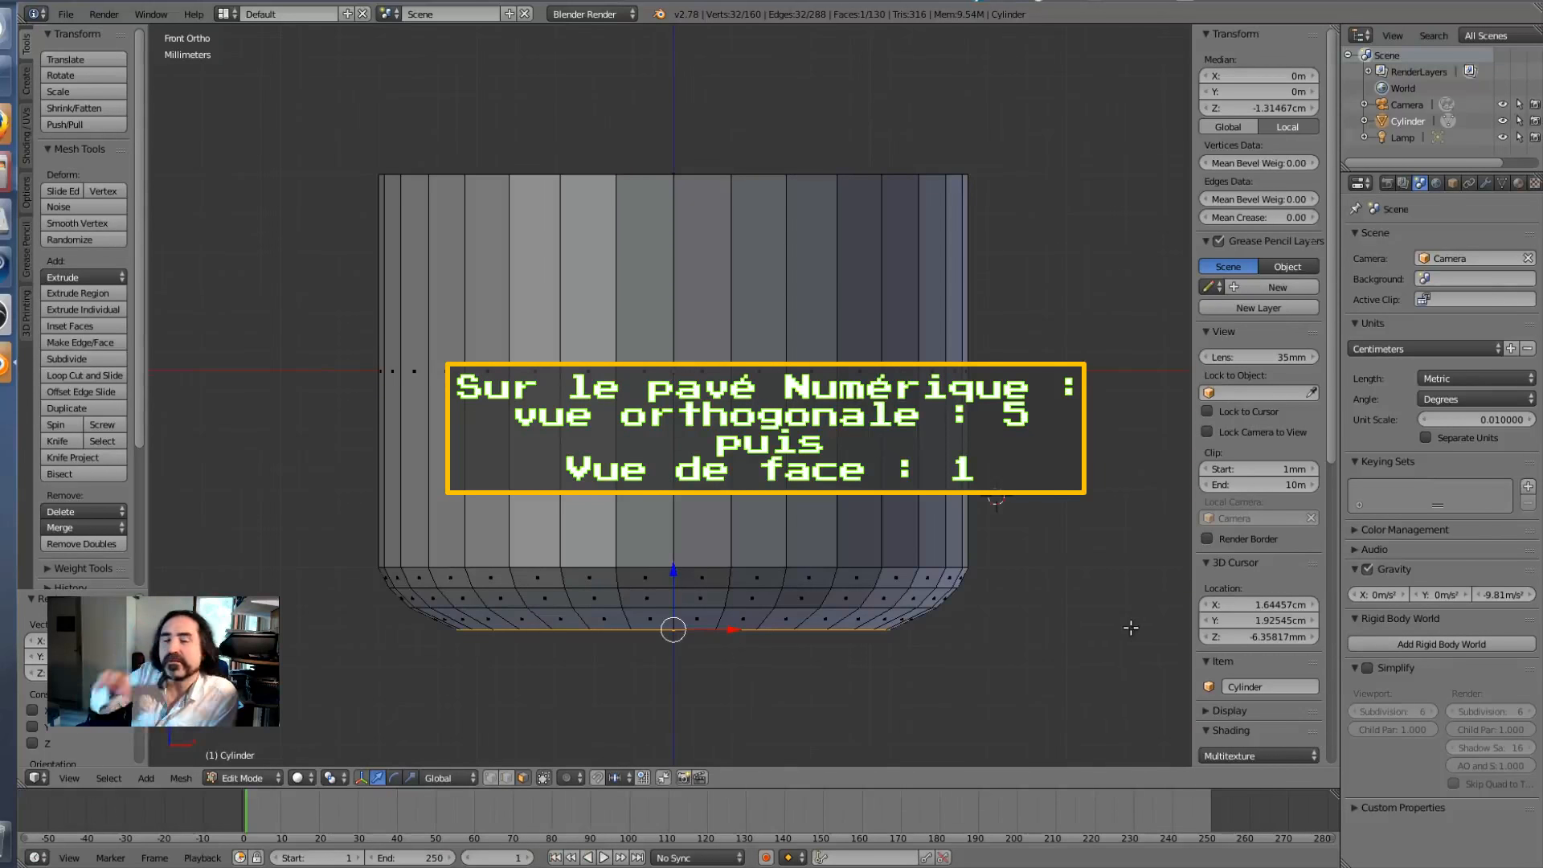
pyautogui.moveTo(970, 675); pyautogui.dragTo(965, 658, button='middle')
pyautogui.press('s')
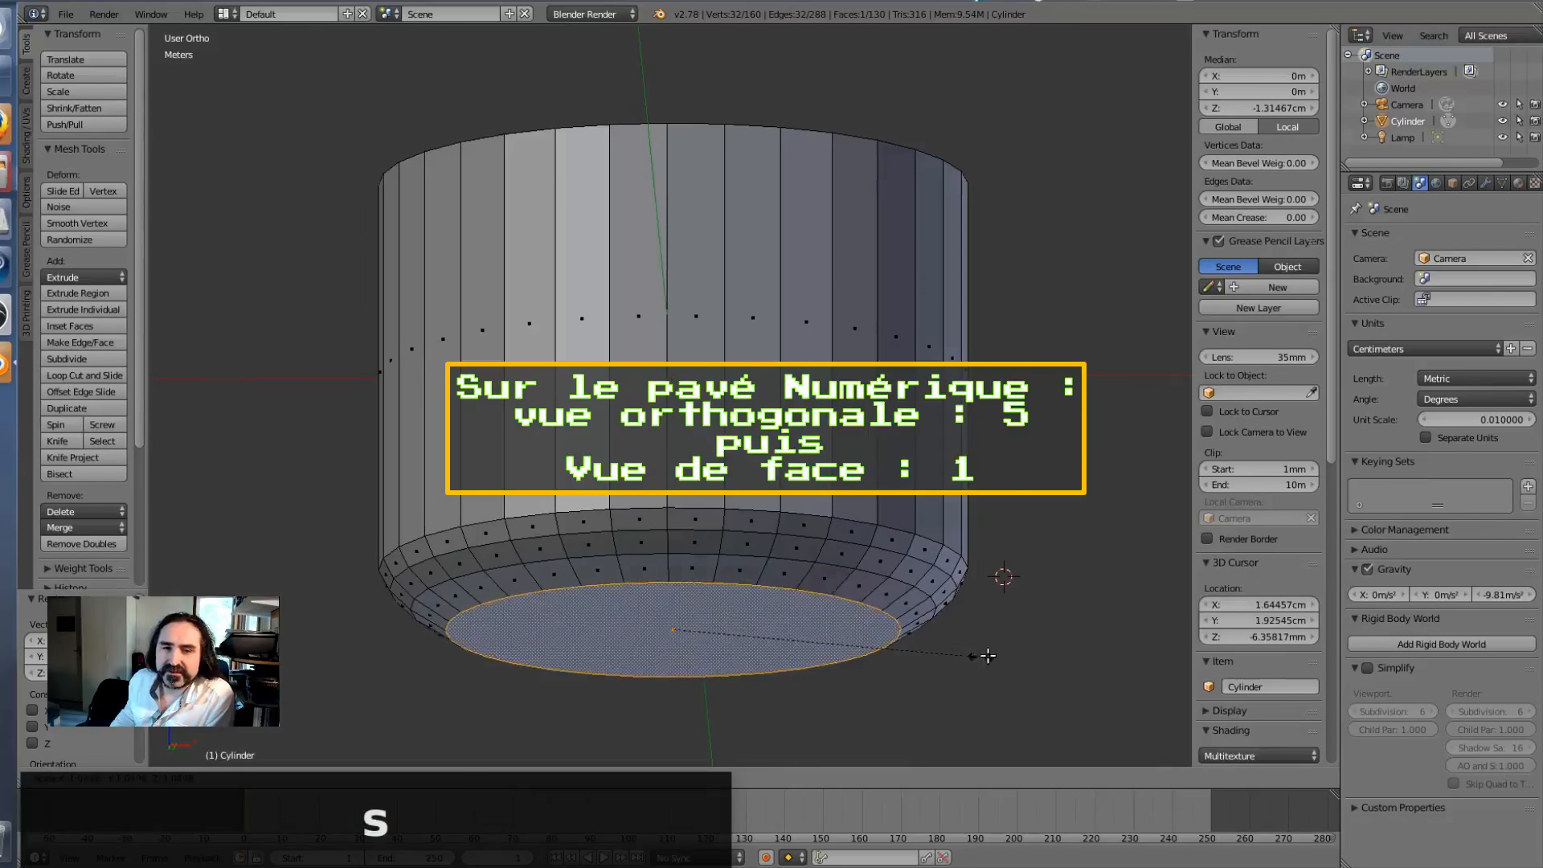
pyautogui.click(984, 658)
pyautogui.moveTo(1015, 513); pyautogui.dragTo(1019, 536, button='middle')
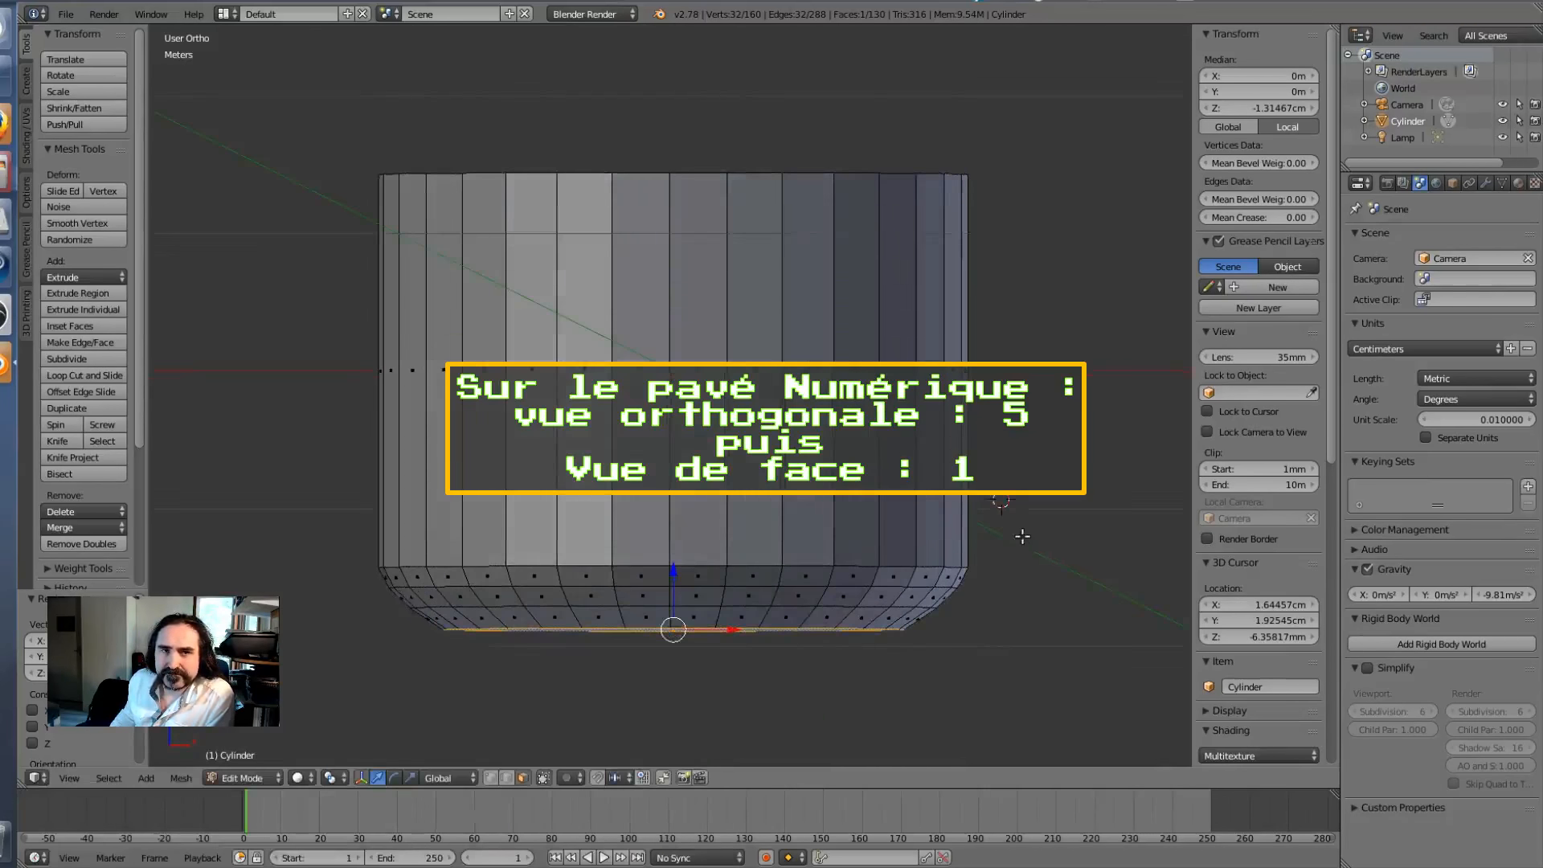
pyautogui.press('KP_End')
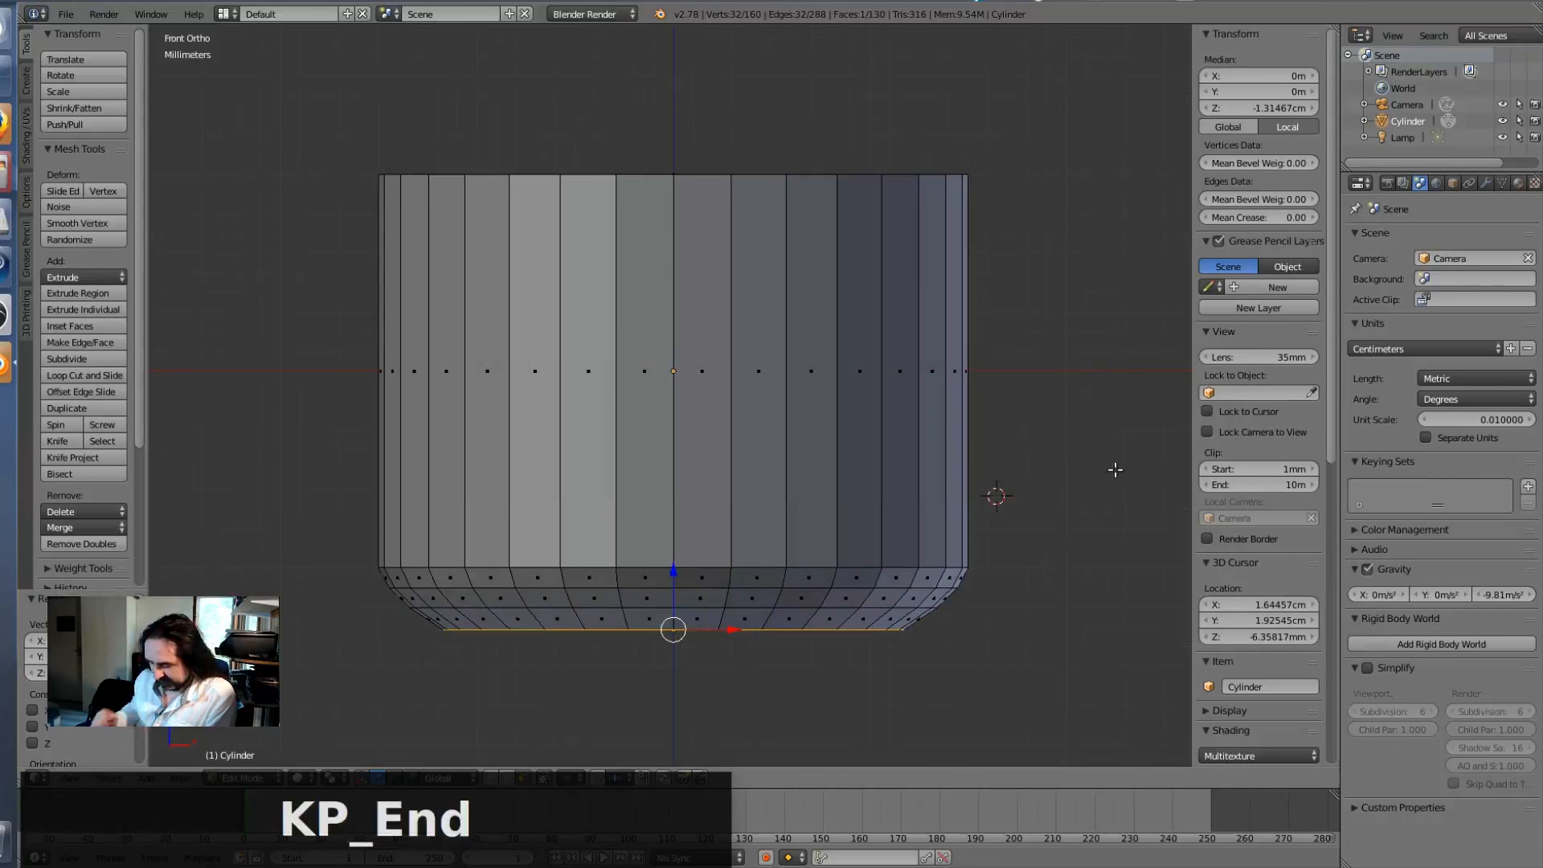
# Step: Return to Object Mode and duplicate the rounded cylinder, moving the copy up about 2.54 cm along Z
pyautogui.scroll(-4, 1113, 534)
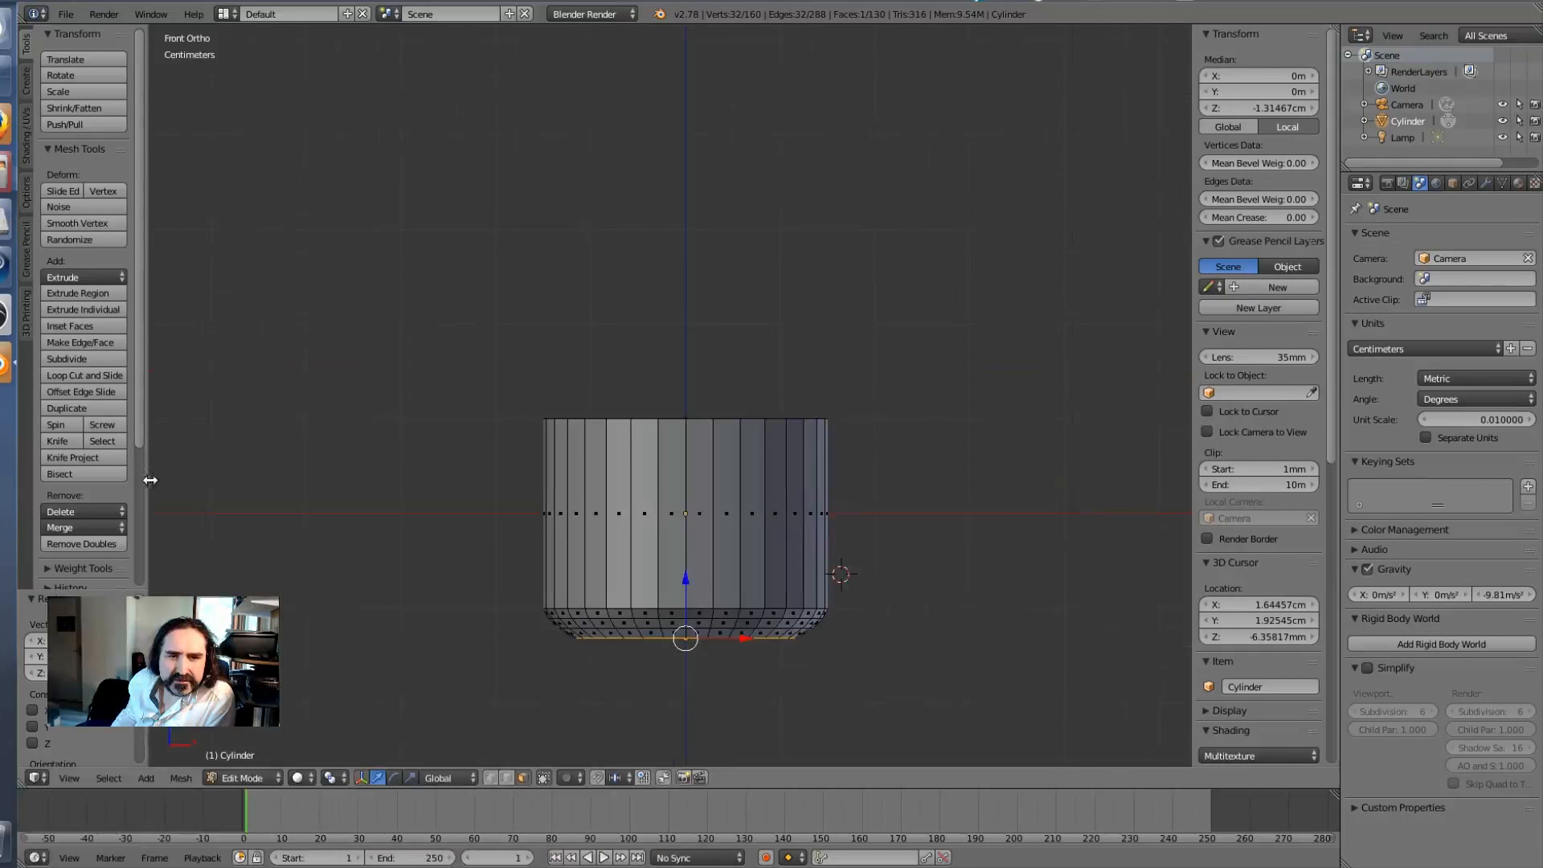
pyautogui.hotkey('shift', 'a')
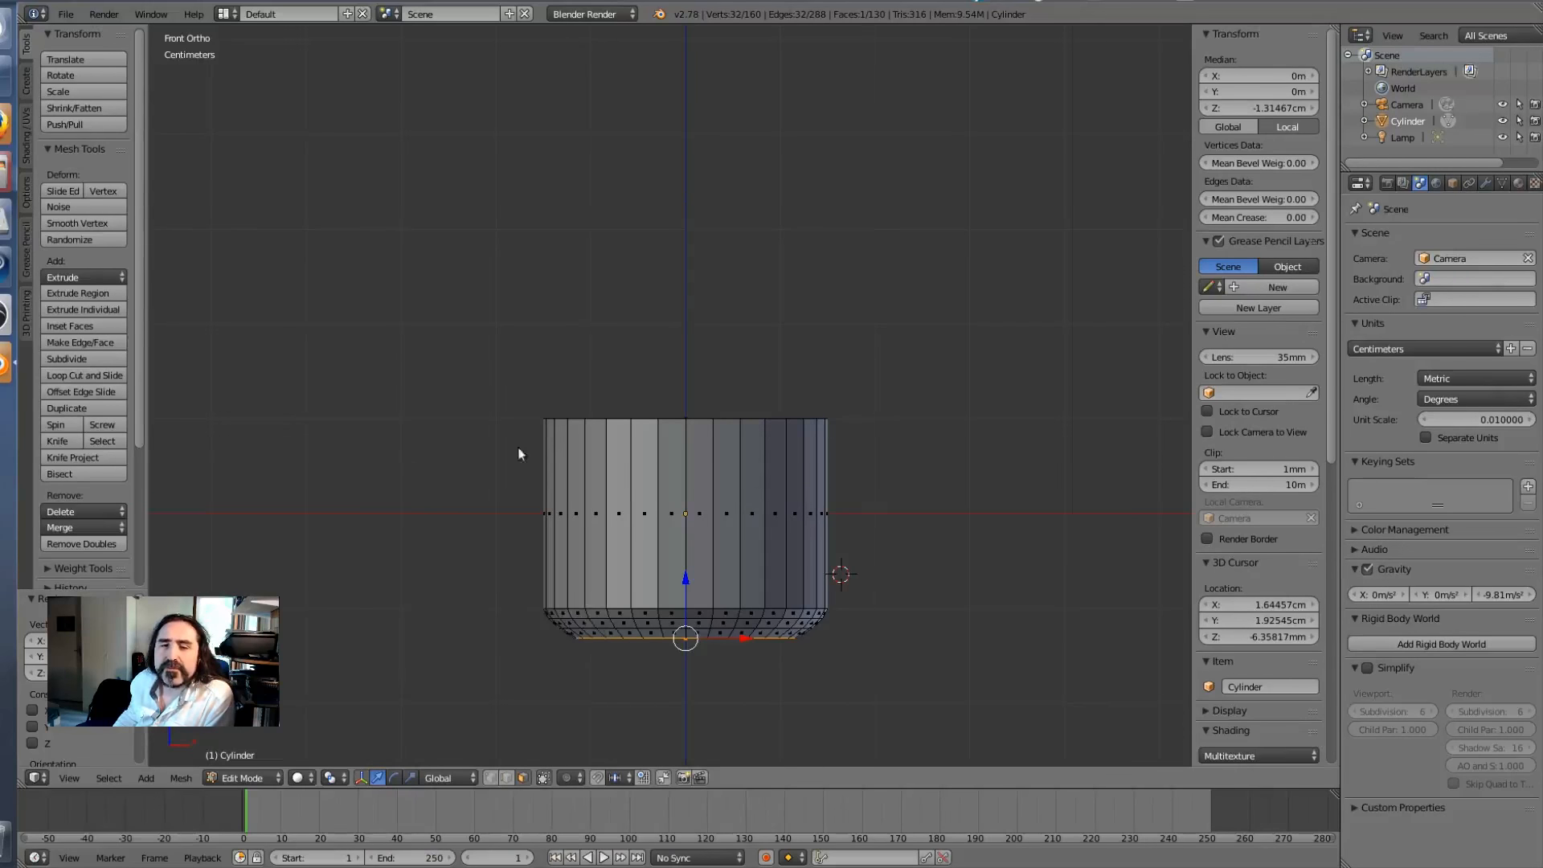
pyautogui.press('Tab')
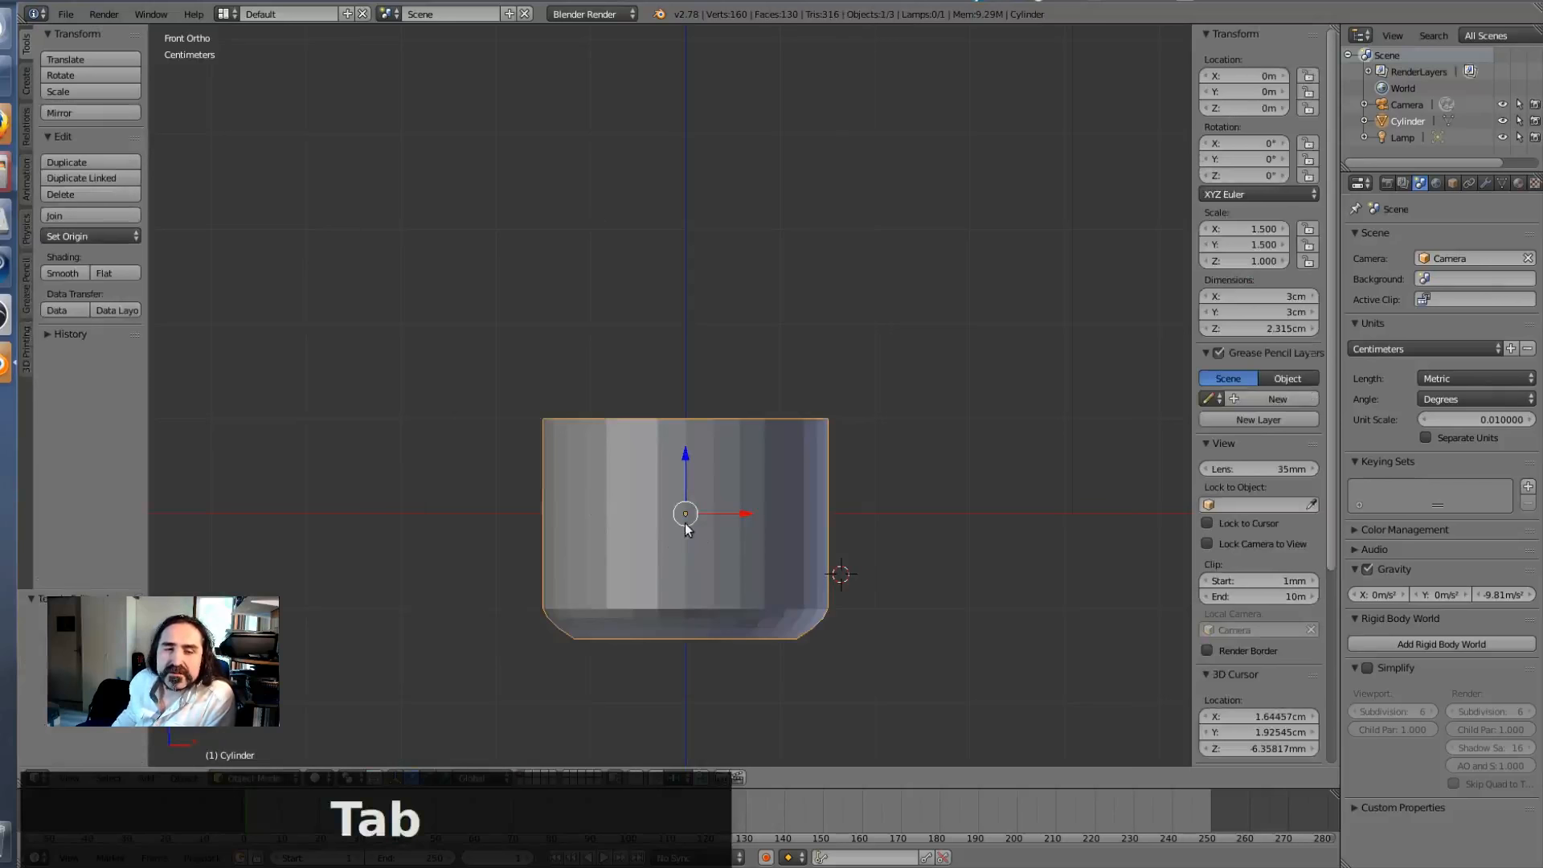
pyautogui.hotkey('shift', 'd')
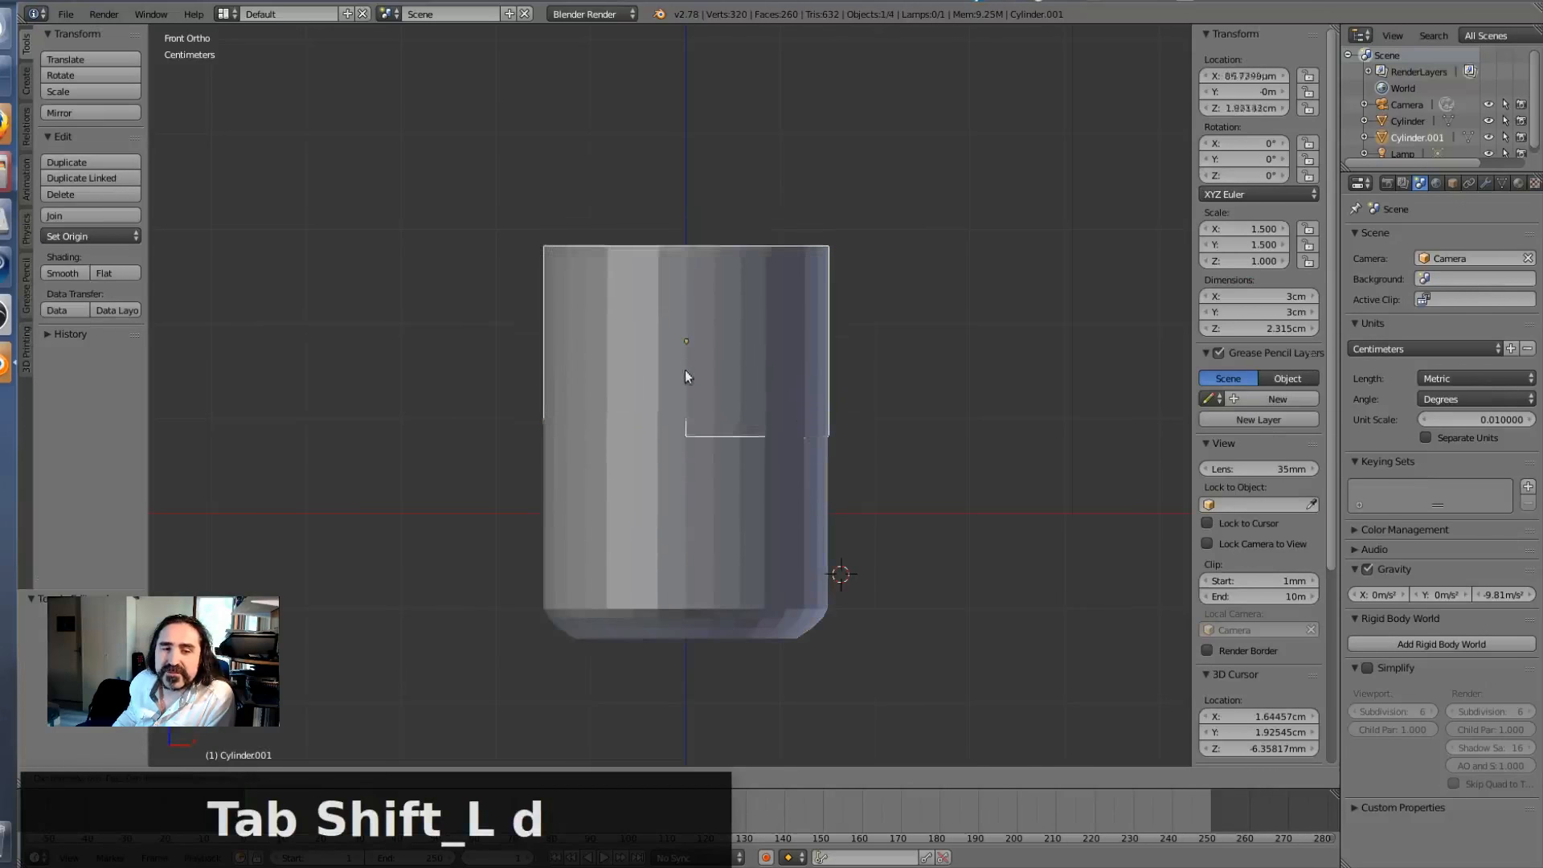
pyautogui.press('z')
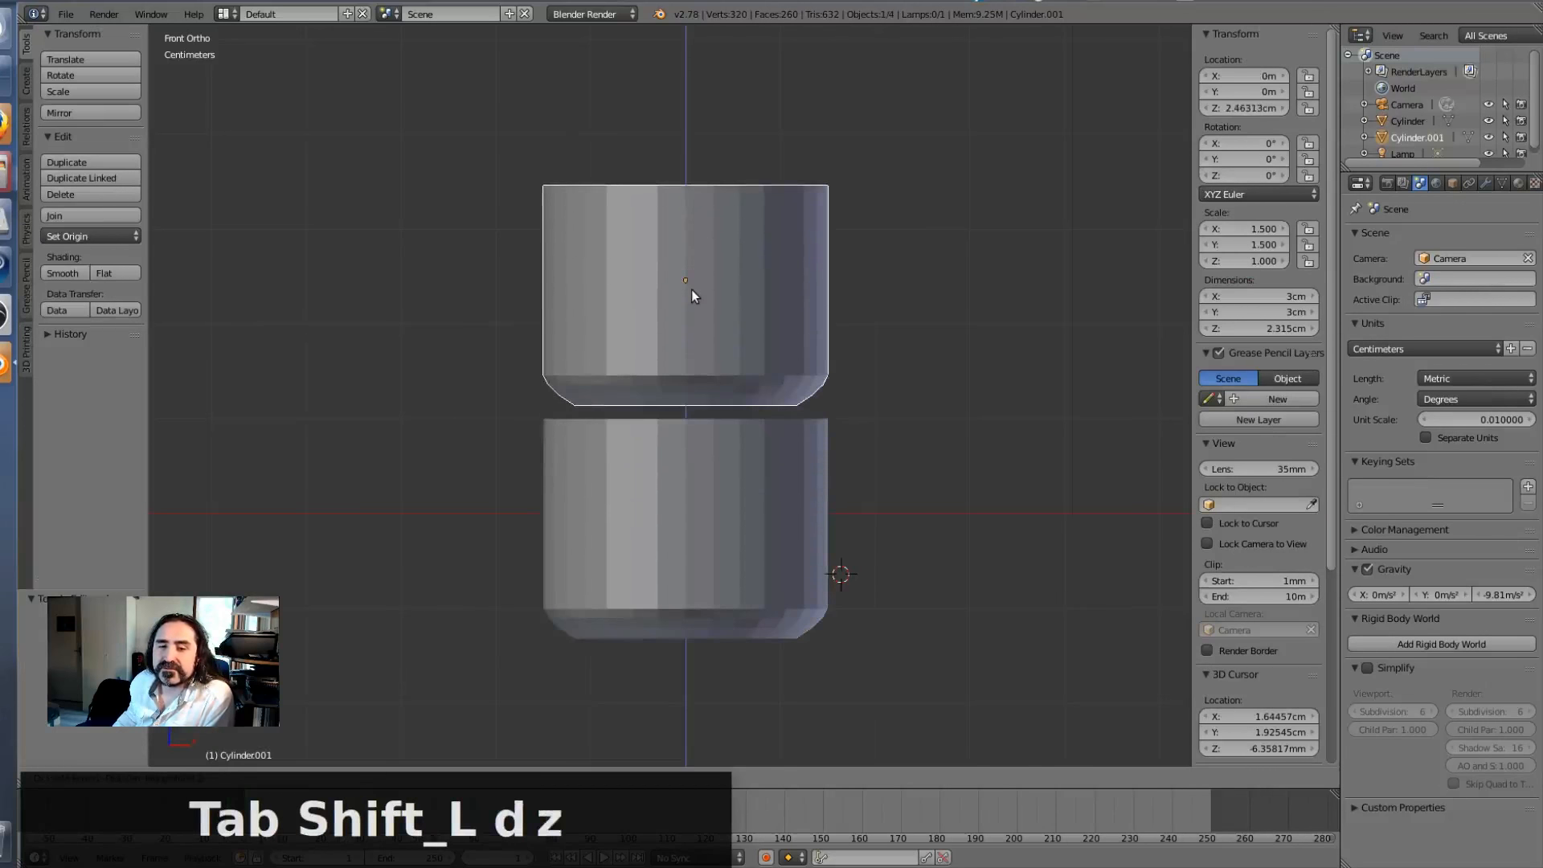
pyautogui.click(692, 282)
# Step: Scale the duplicated cylinder down to about 0.77 and lower it slightly to about 2.45 cm on Z
pyautogui.press('s')
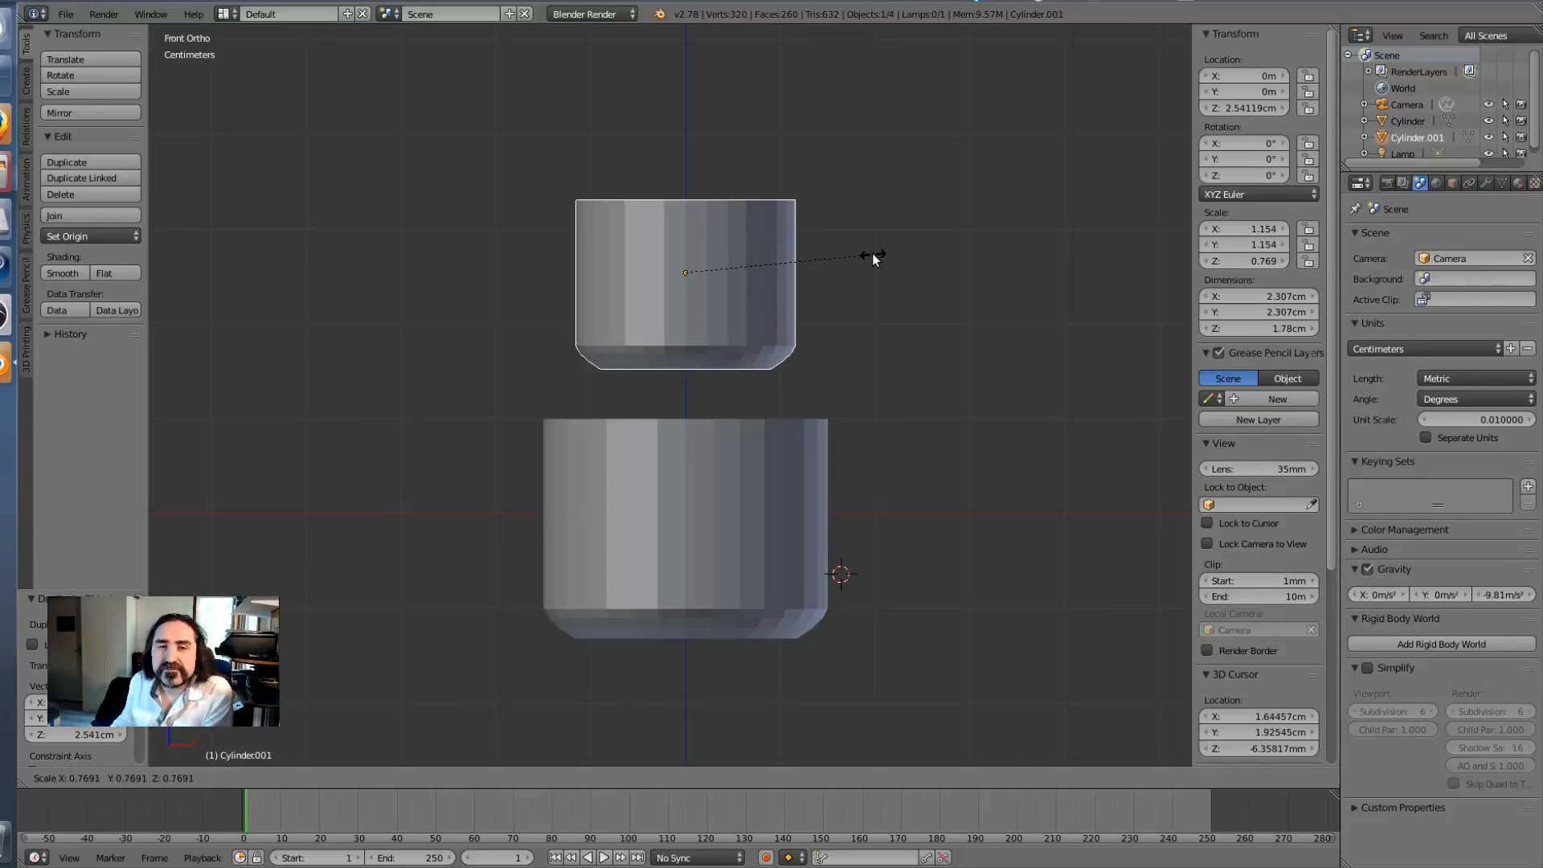
pyautogui.click(872, 254)
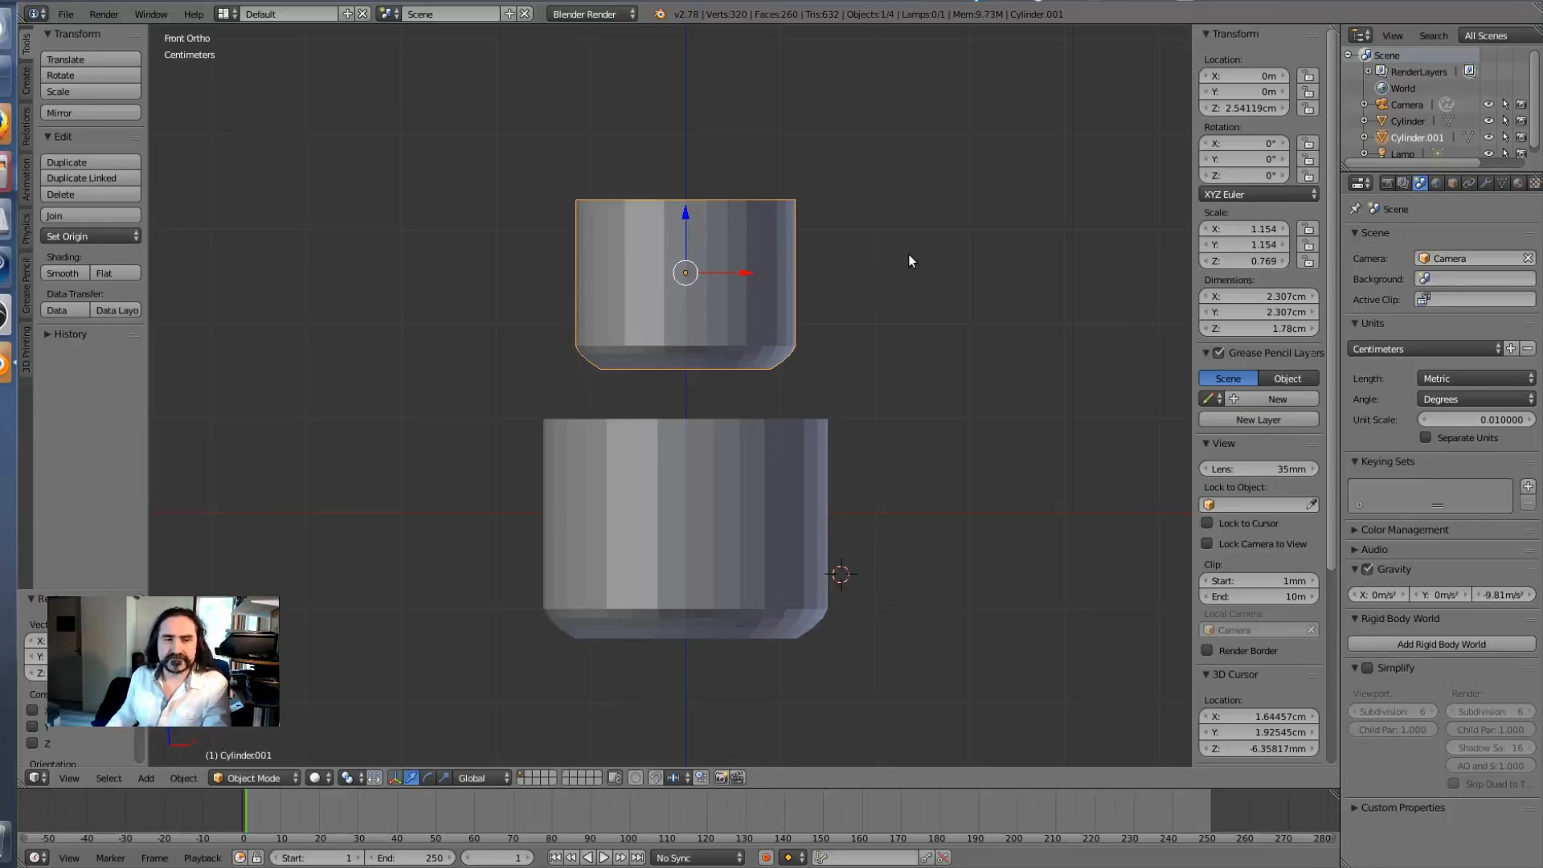
pyautogui.moveTo(682, 213)
pyautogui.mouseDown()
pyautogui.moveTo(675, 251)
pyautogui.moveTo(687, 210)
pyautogui.moveTo(686, 229)
pyautogui.mouseUp()
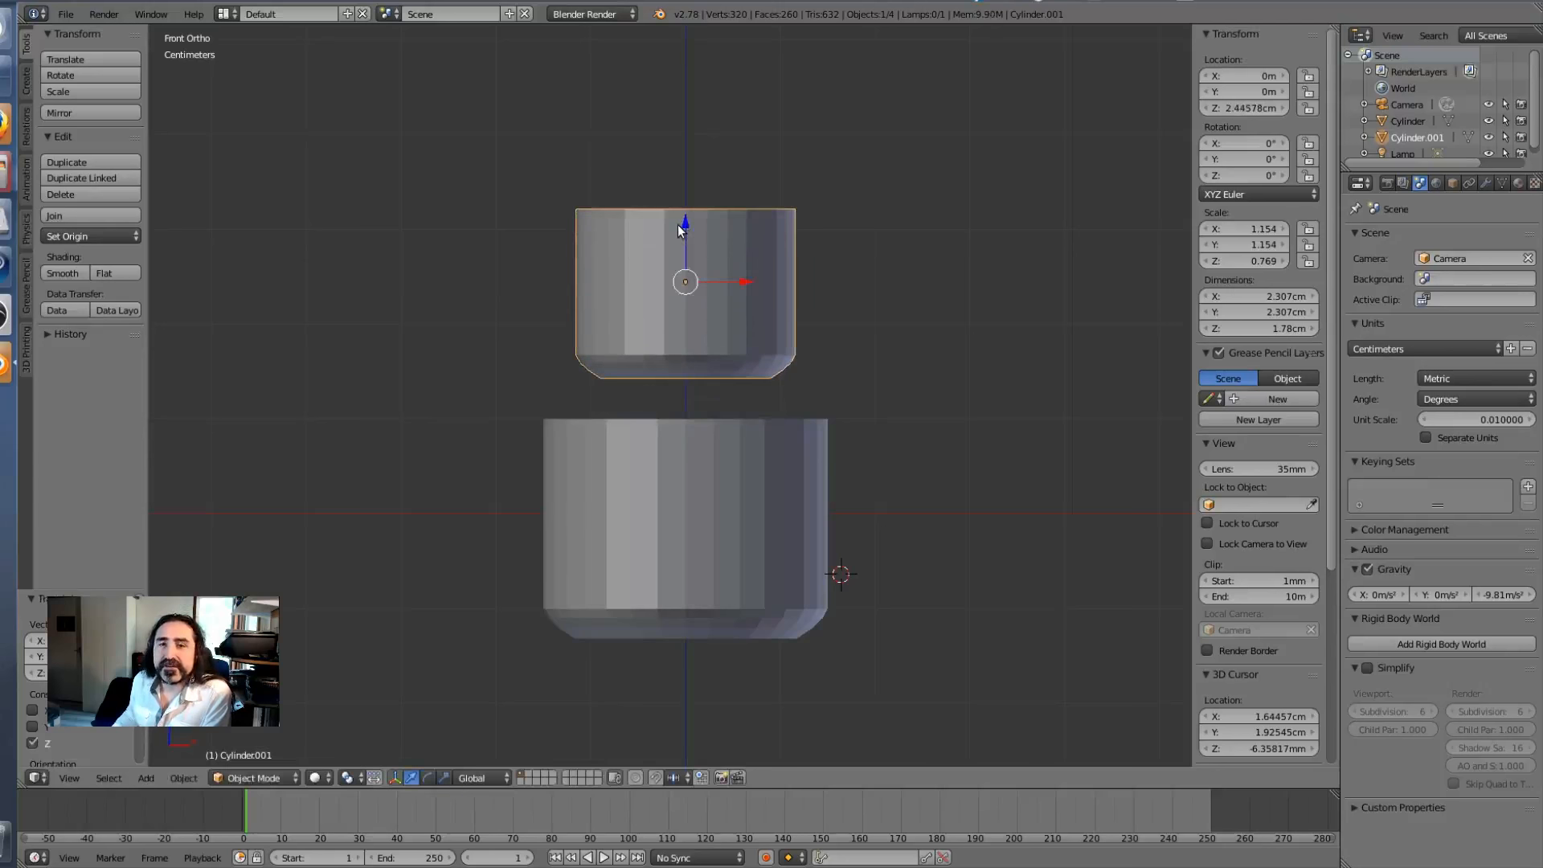
# Step: Try stretching the small cylinder to a Z scale of 4.769 and raising it to about 7.41 cm on Z
pyautogui.click(1209, 261)
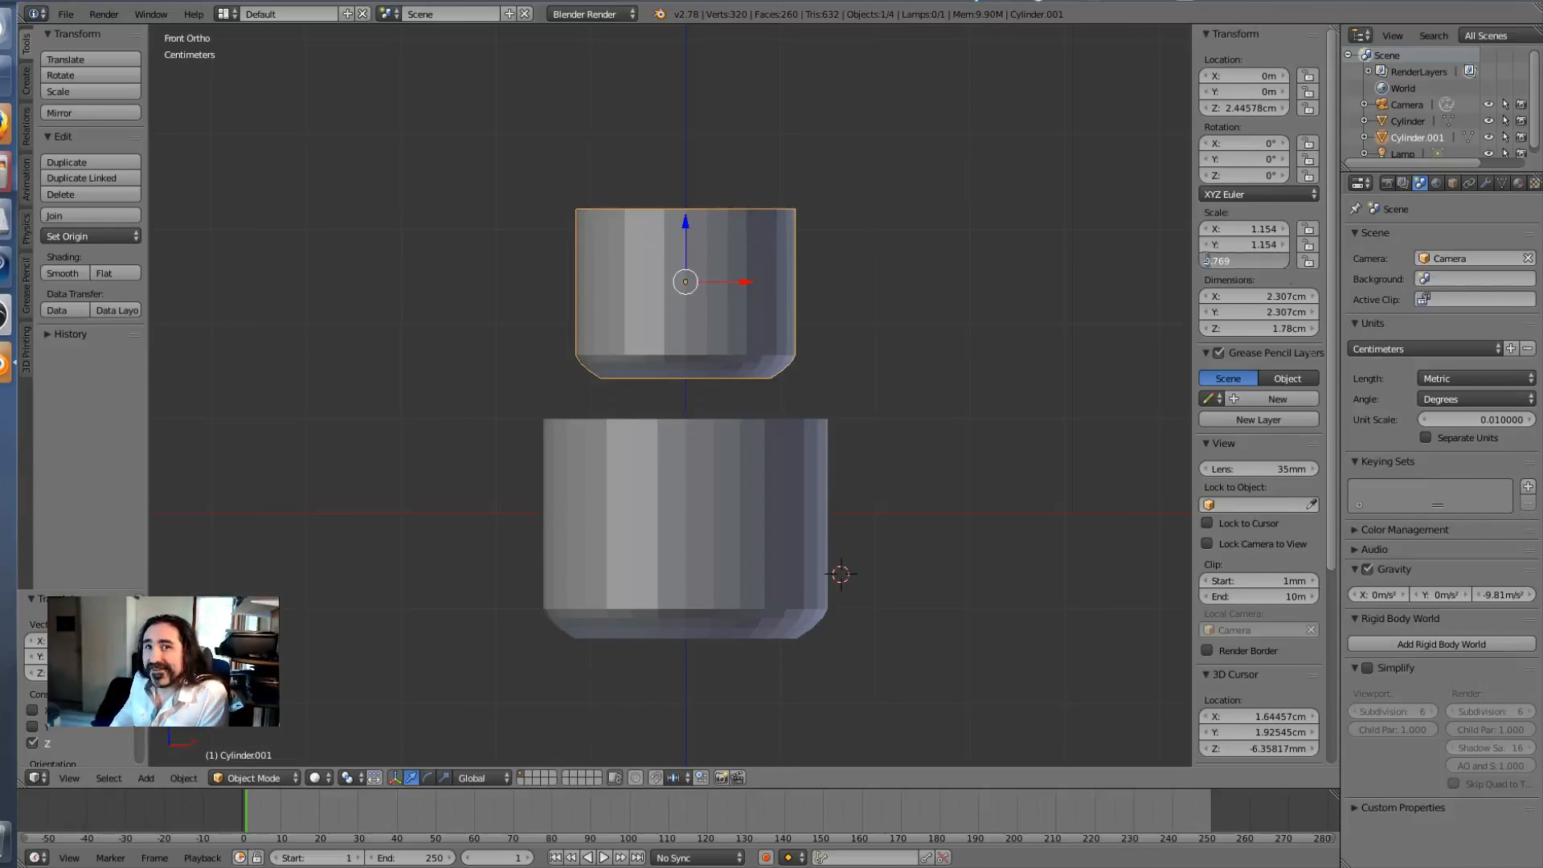
pyautogui.write('4')
pyautogui.press('KP_Enter')
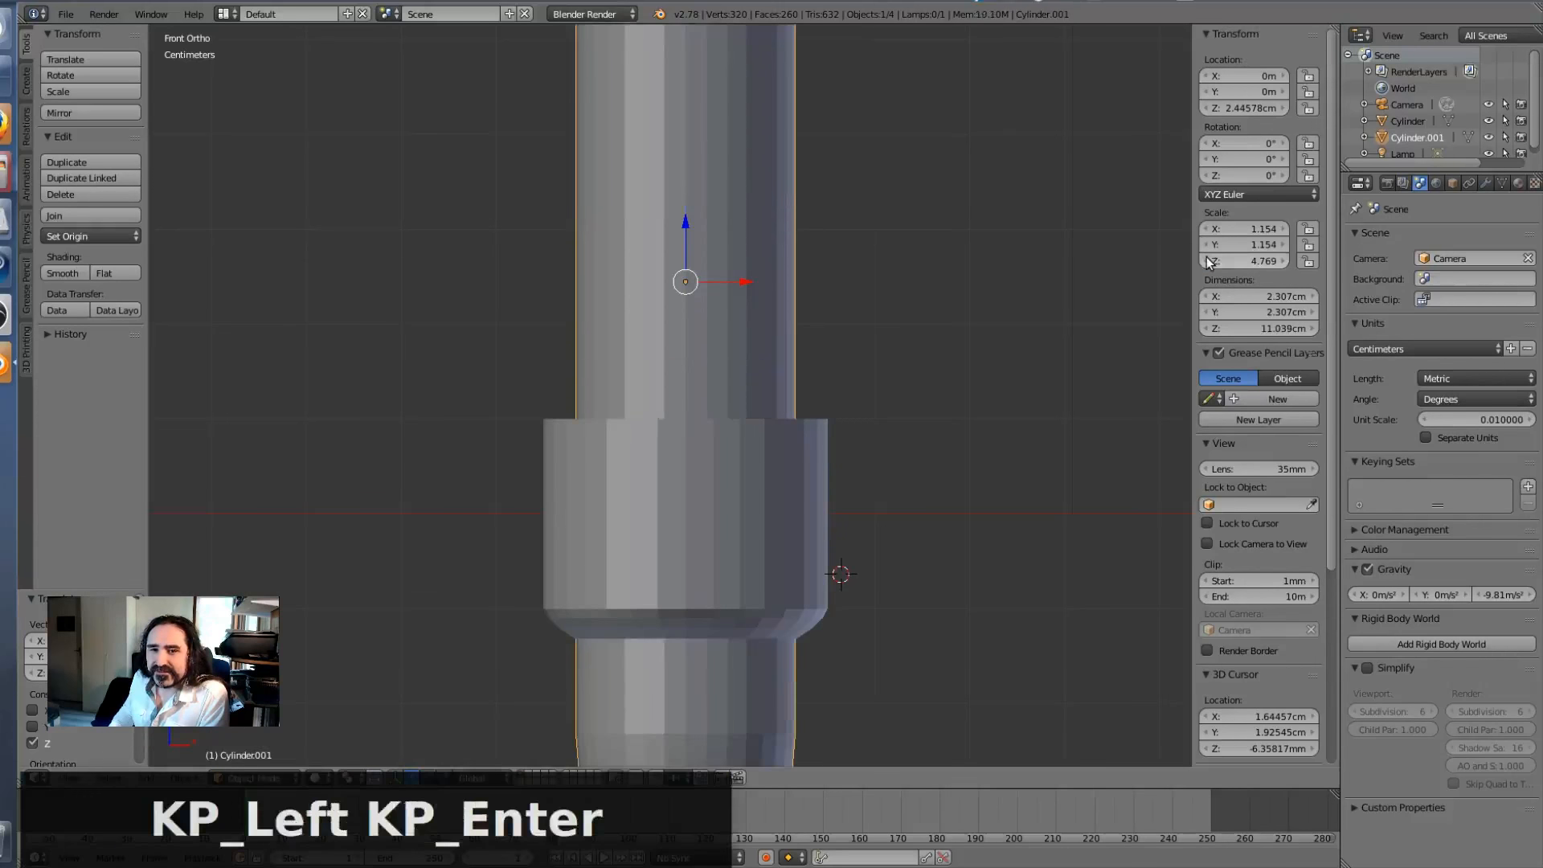
pyautogui.scroll(-4, 778, 384)
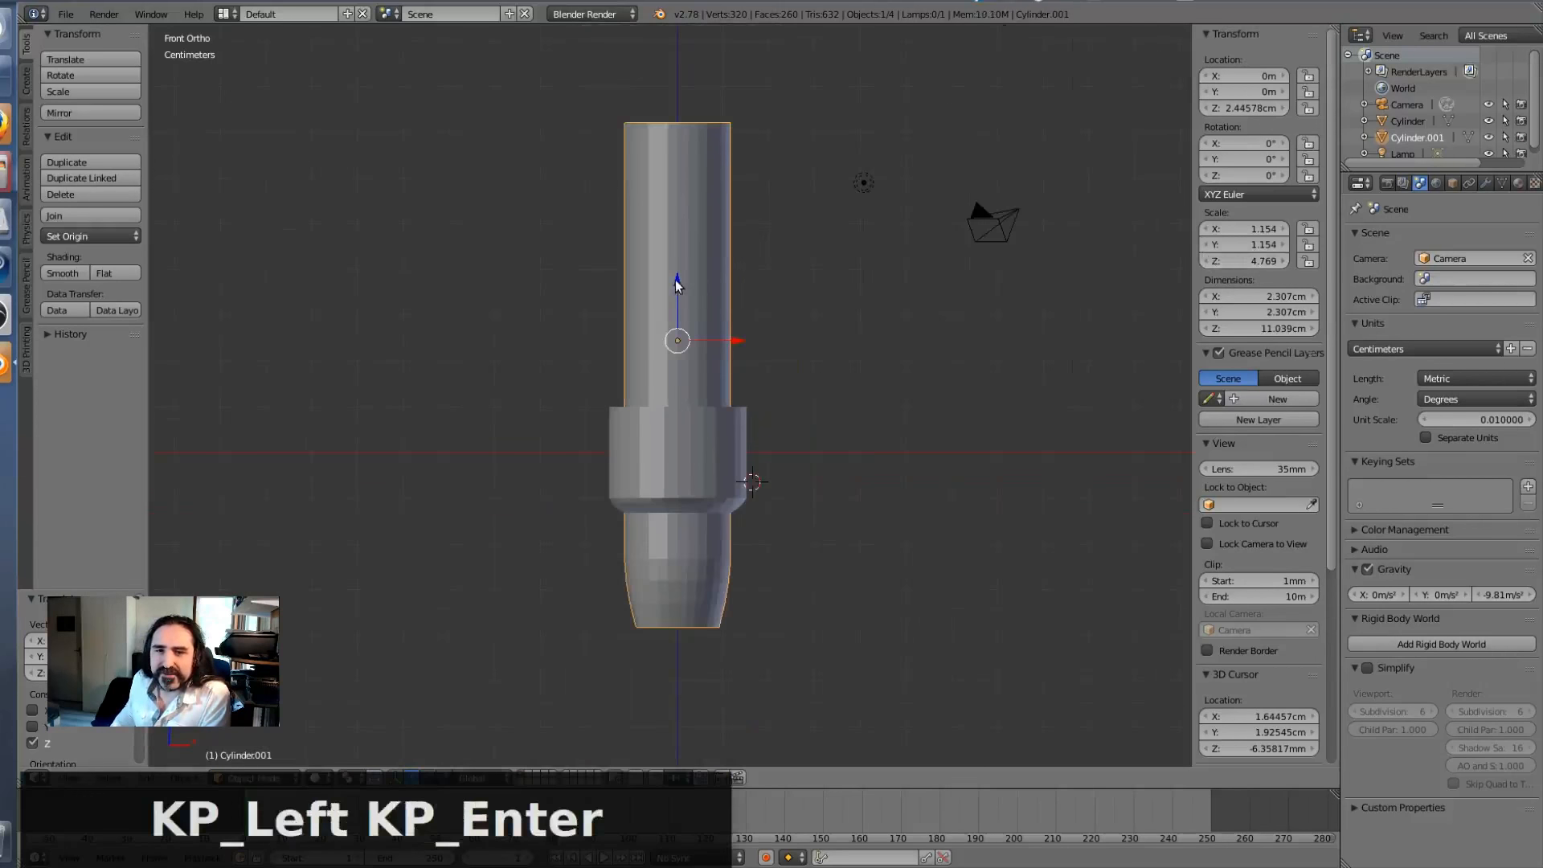
pyautogui.moveTo(675, 286); pyautogui.dragTo(707, 54)
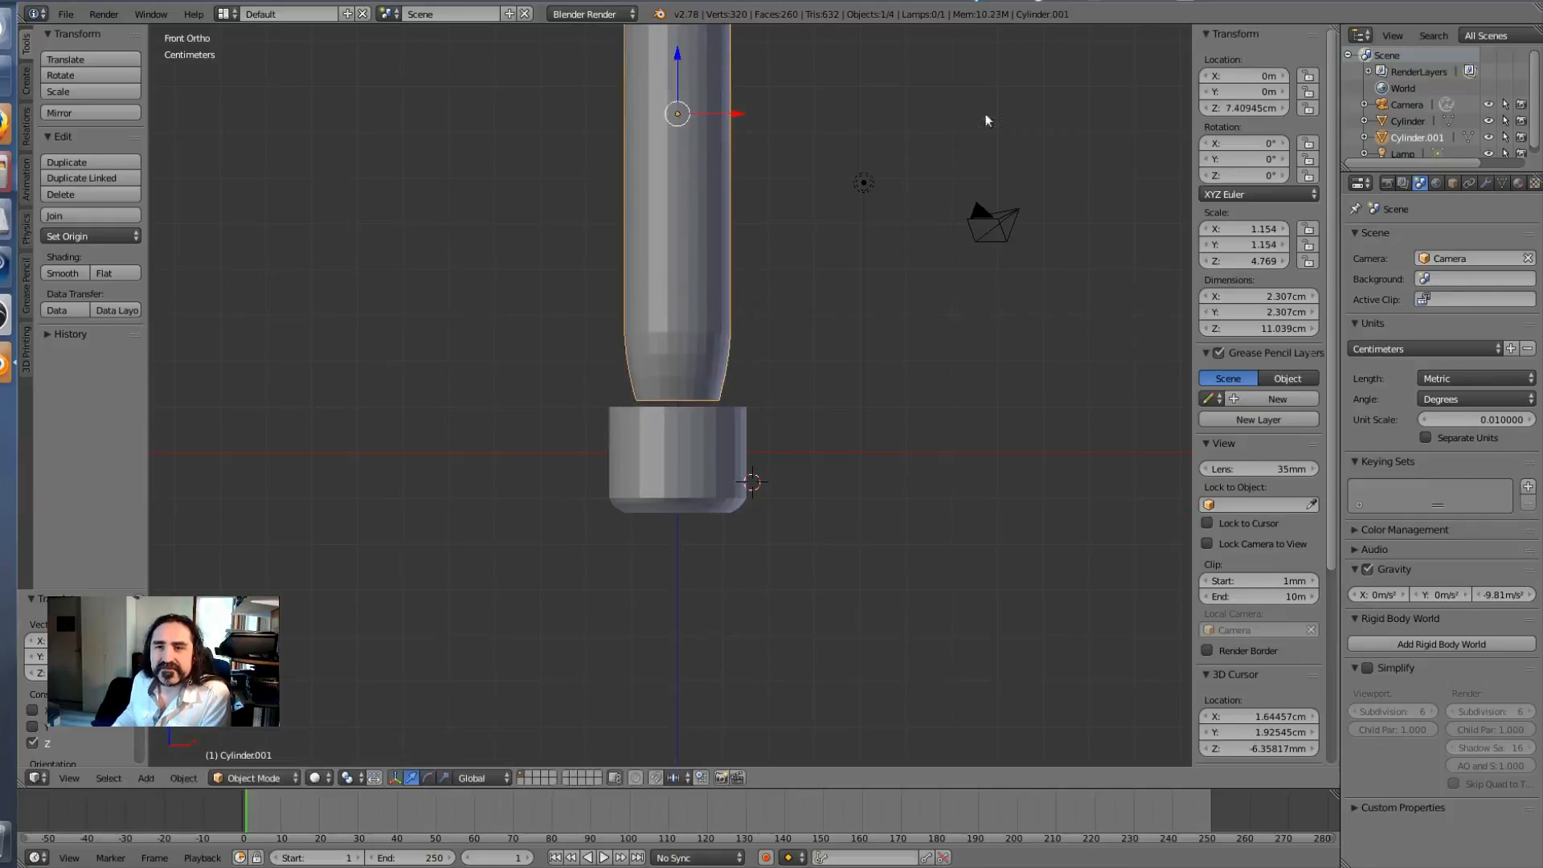
# Step: Undo the small cylinder's upward move and its Z stretch
pyautogui.click(1251, 262)
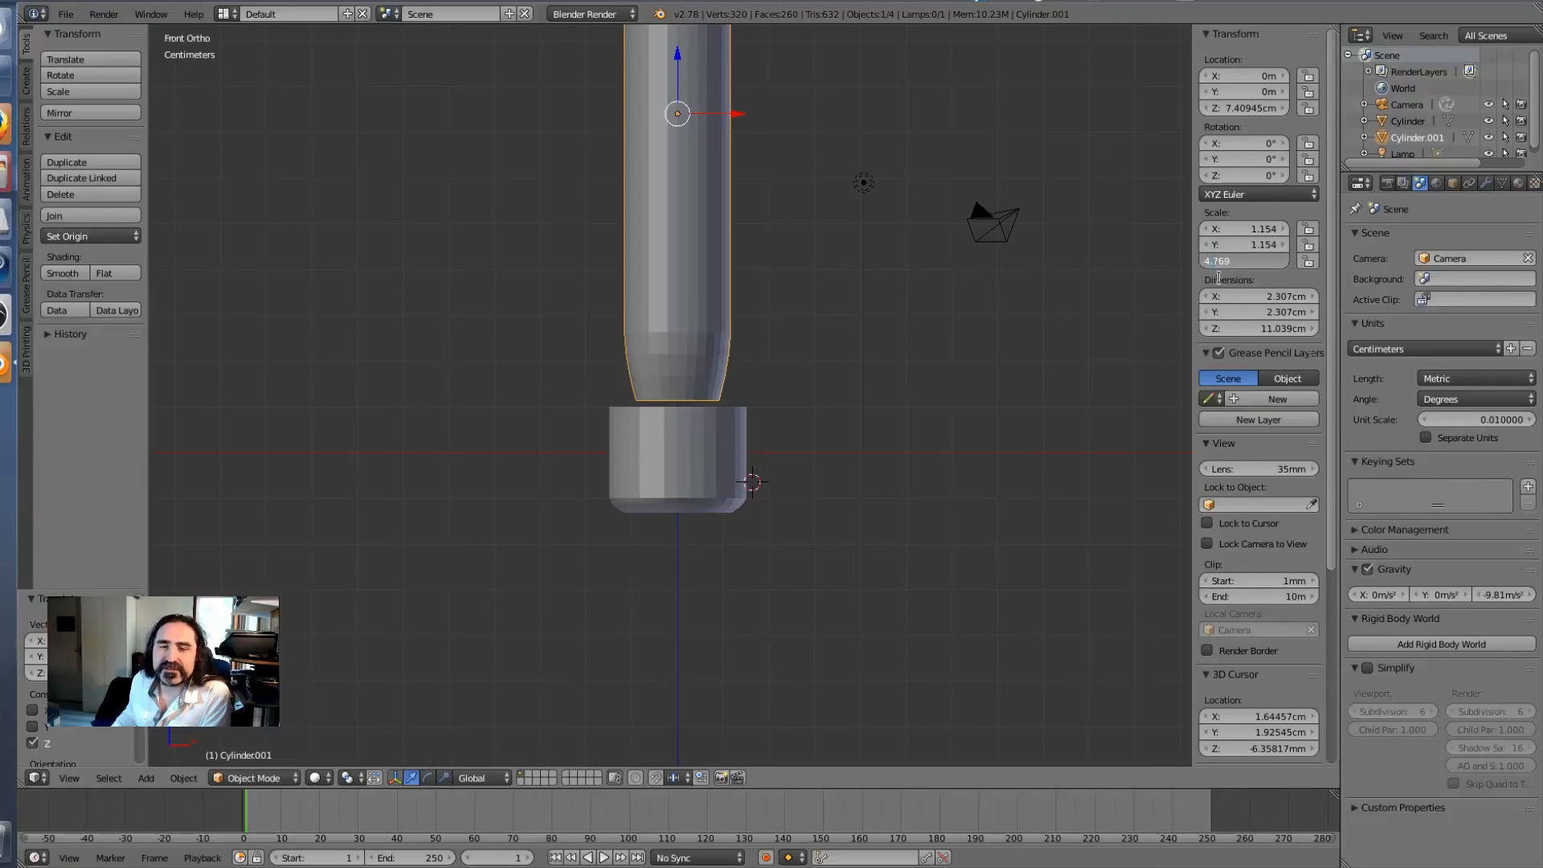
pyautogui.press('ctrl')
pyautogui.hotkey('ctrl', 'z')
pyautogui.hotkey('ctrl', 'z')
pyautogui.press('Escape')
pyautogui.hotkey('ctrl', 'z')
pyautogui.hotkey('ctrl', 'z')
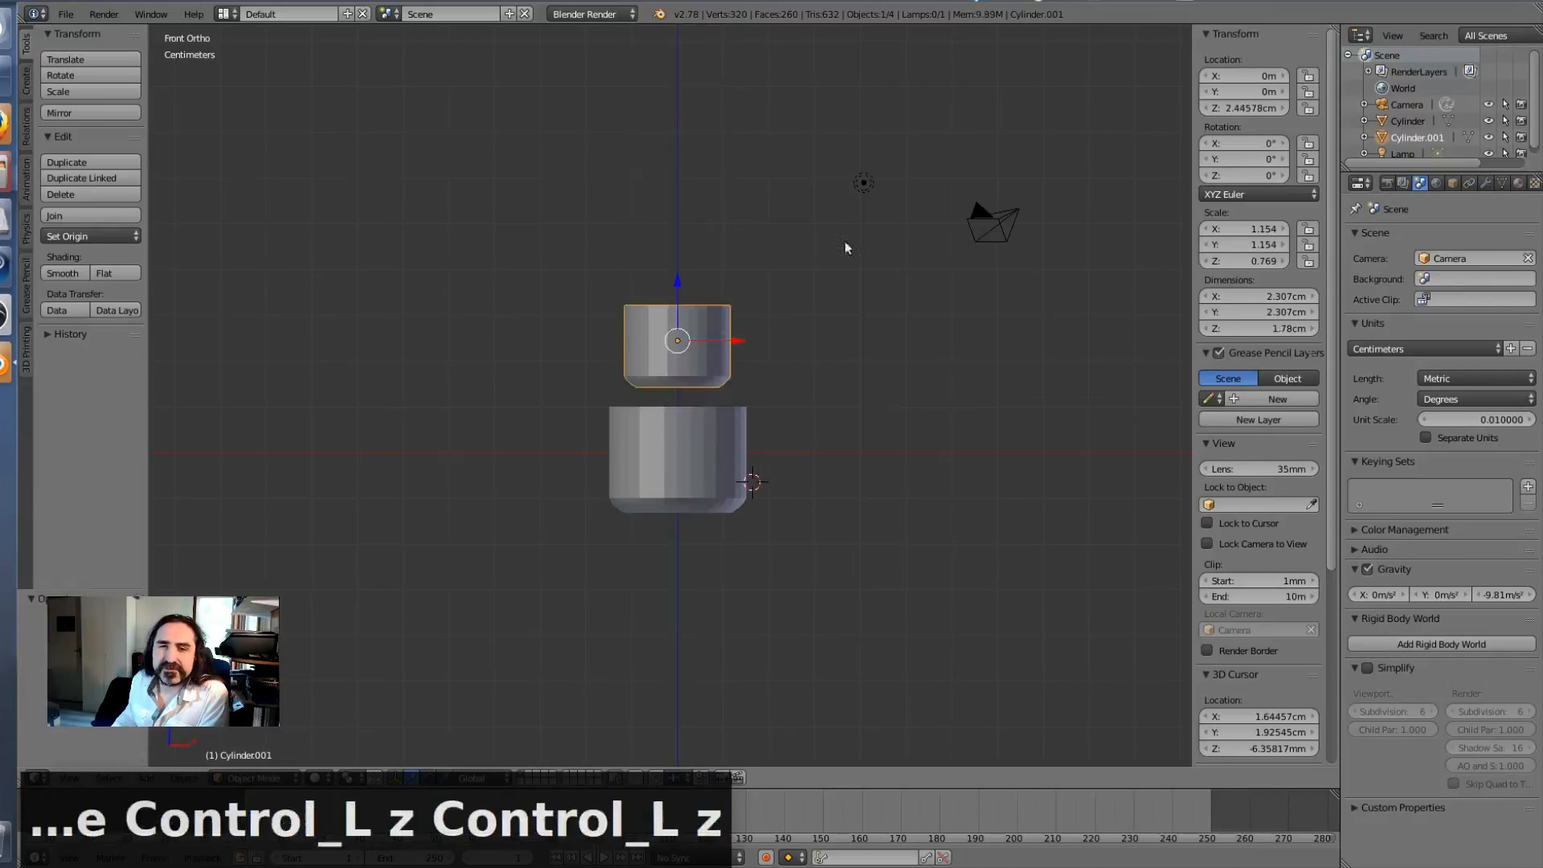
# Step: Raise the small cylinder's top face in Edit Mode to make it about 3.68 cm tall, and return to Object Mode
pyautogui.moveTo(639, 221); pyautogui.dragTo(649, 260, button='middle')
pyautogui.scroll(3, 721, 326)
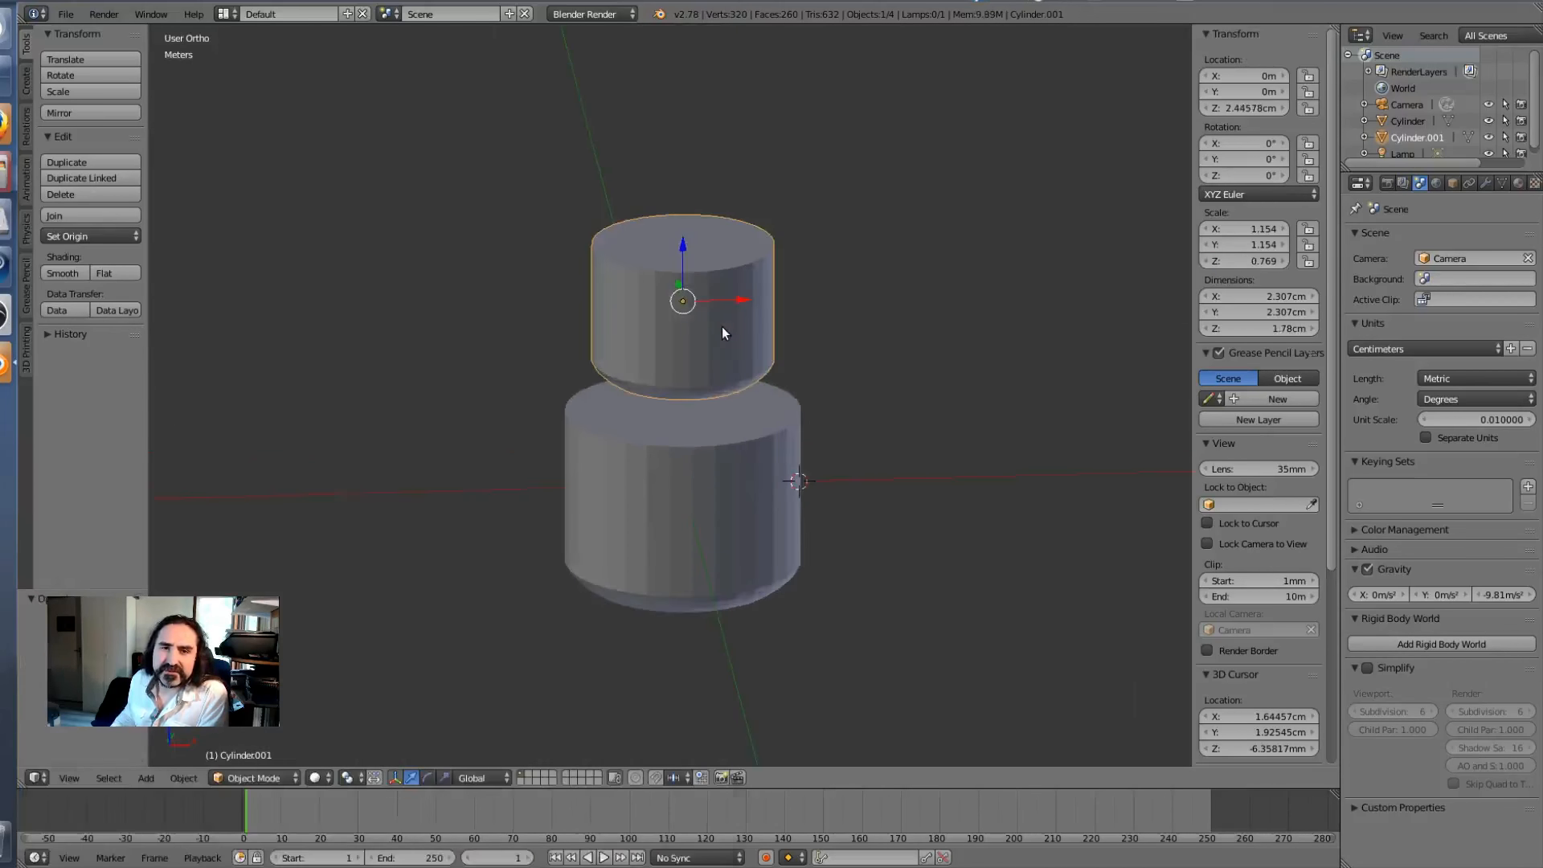
pyautogui.press('Tab')
pyautogui.rightClick(687, 249)
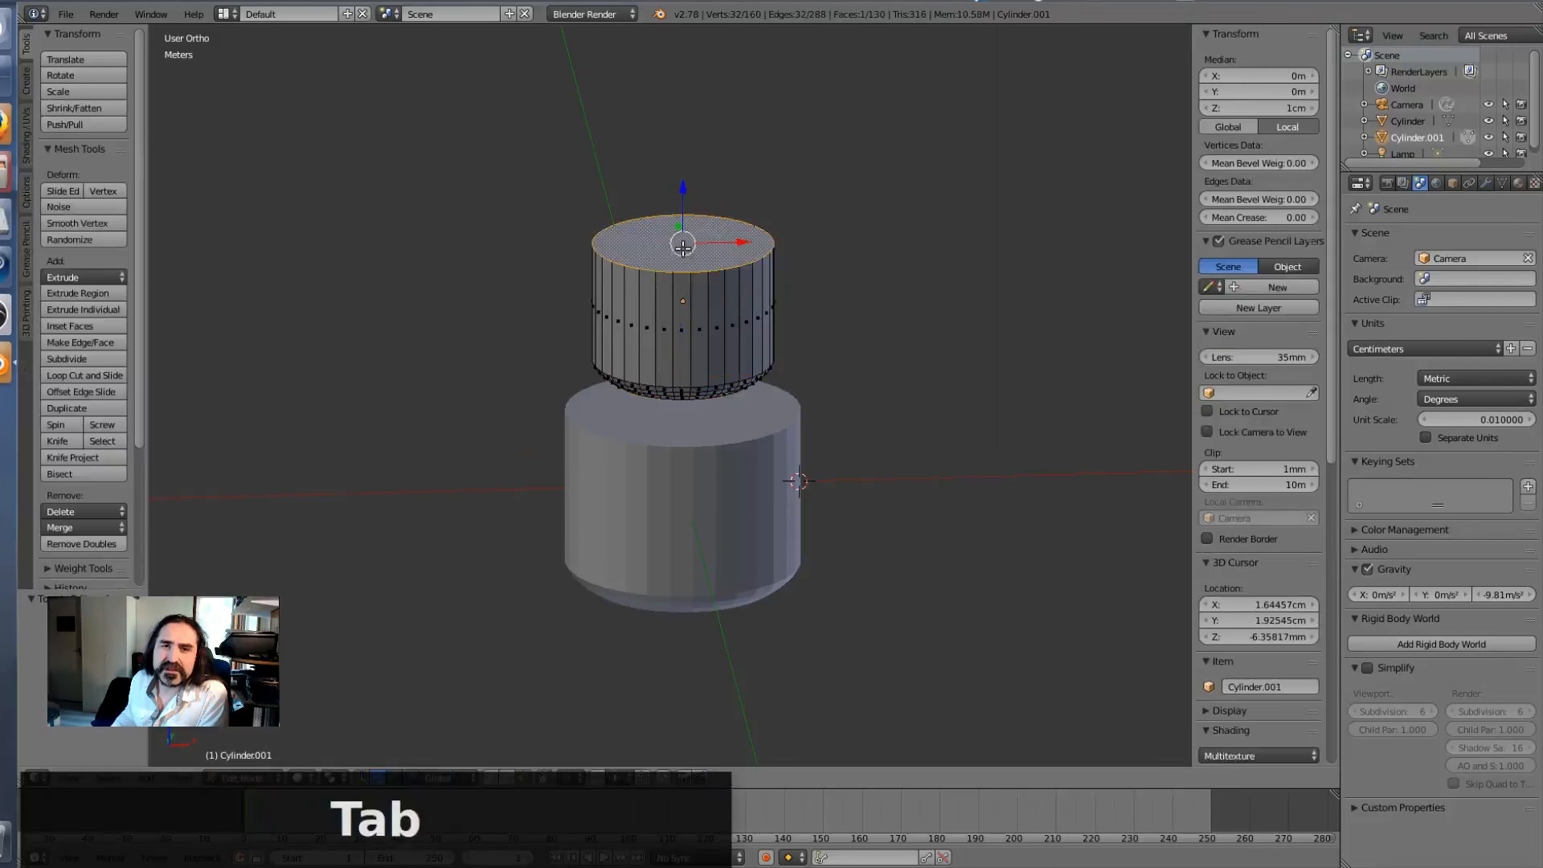
pyautogui.moveTo(683, 189); pyautogui.dragTo(678, 43)
pyautogui.moveTo(923, 262); pyautogui.dragTo(892, 217, button='middle')
pyautogui.scroll(-3, 935, 242)
pyautogui.moveTo(738, 414); pyautogui.dragTo(766, 420, button='middle')
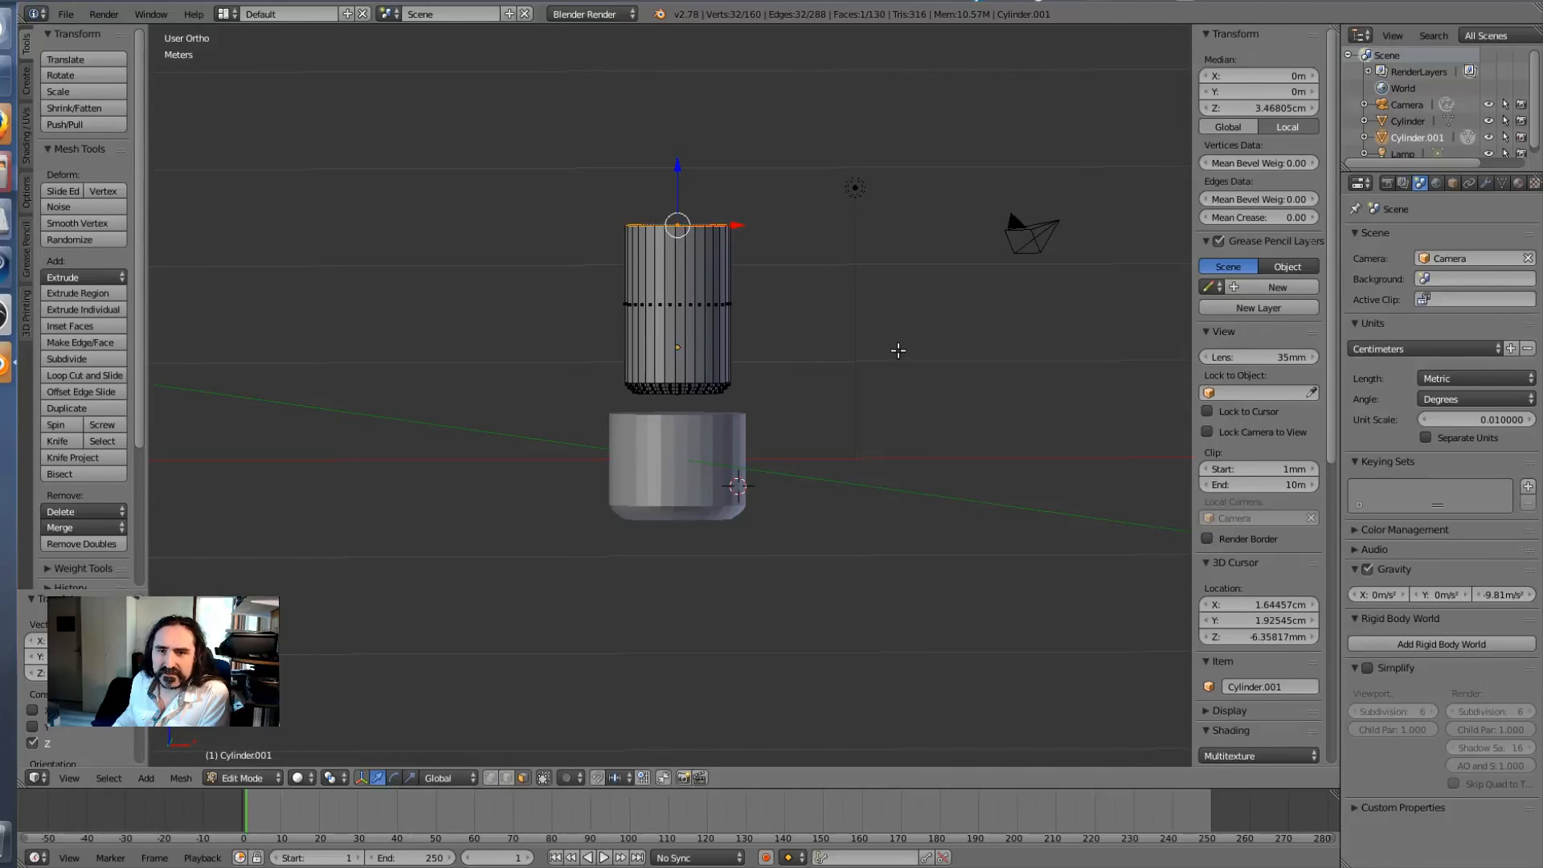
pyautogui.press('z')
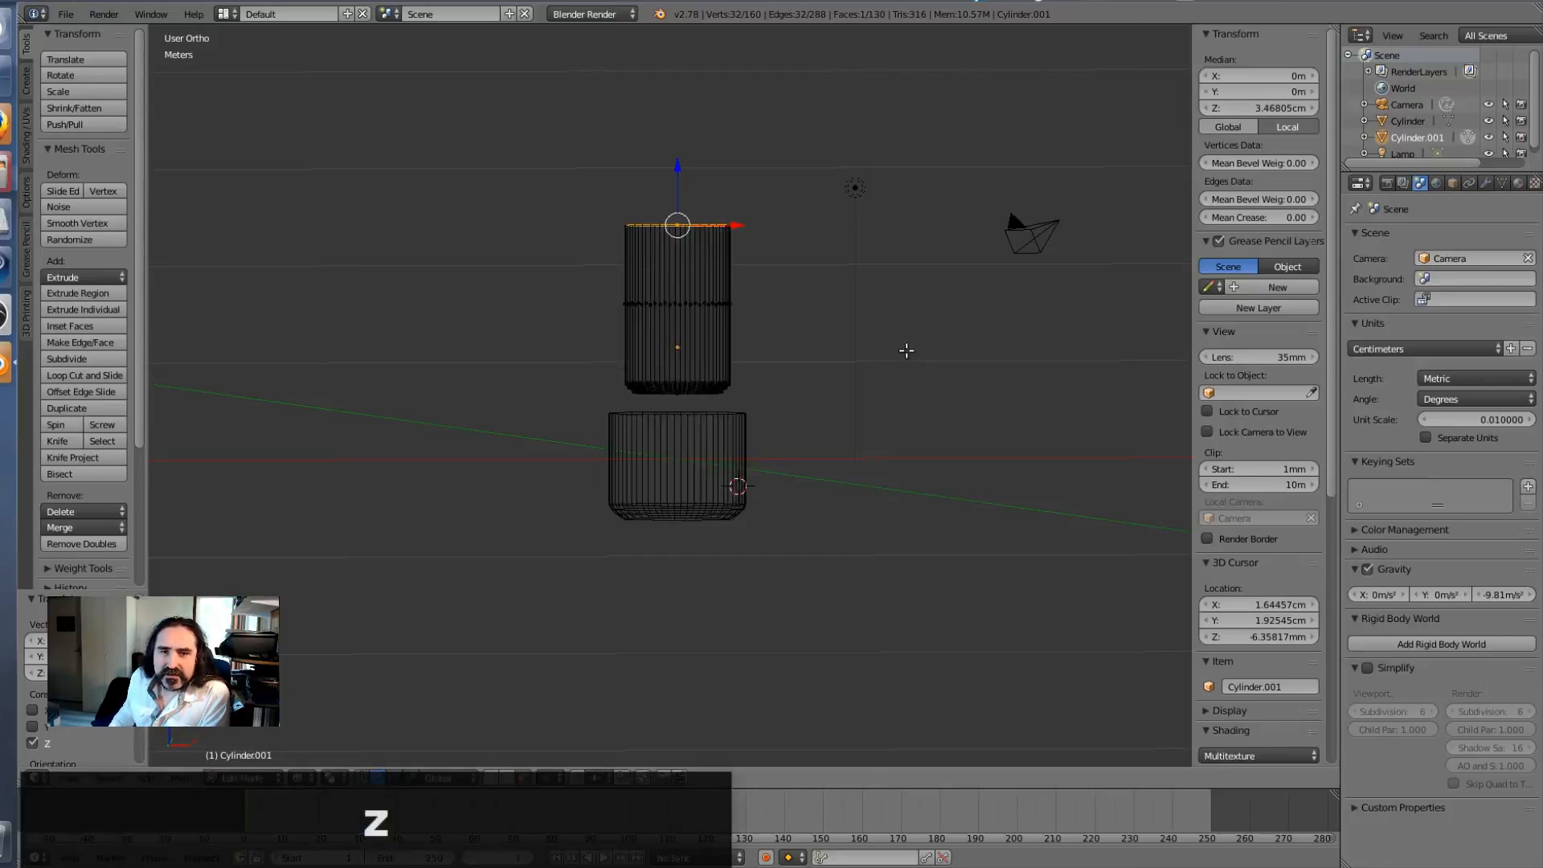
pyautogui.press('z')
pyautogui.press('Tab')
# Step: Lower the small cylinder along Z inside the larger one, to about -0.35 mm, and check the fit in wireframe and solid shading
pyautogui.moveTo(967, 348); pyautogui.dragTo(954, 356, button='middle')
pyautogui.scroll(4, 748, 440)
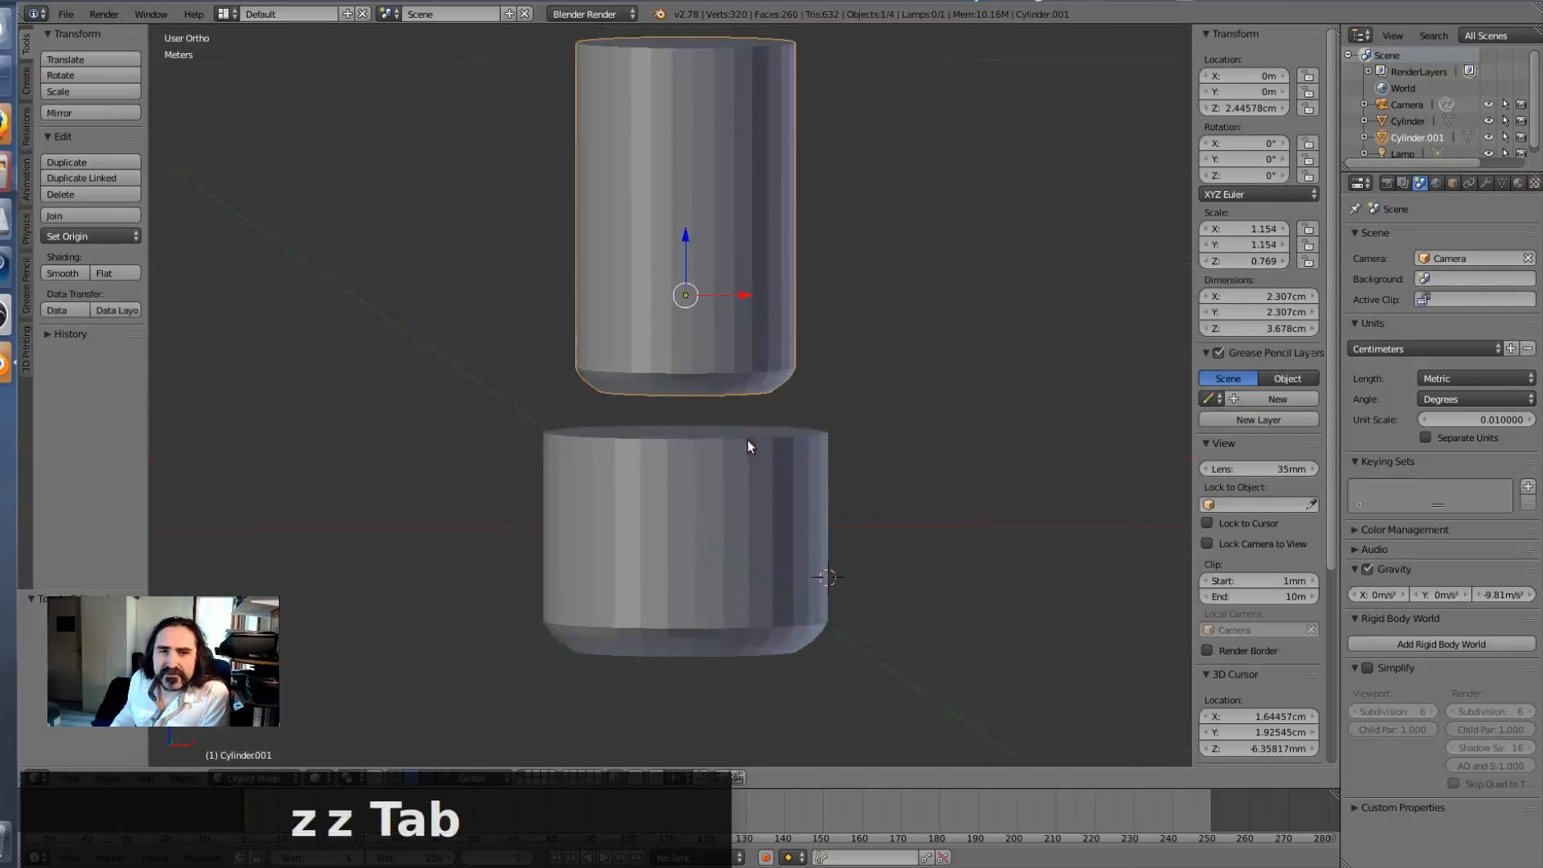
pyautogui.press('KP_End')
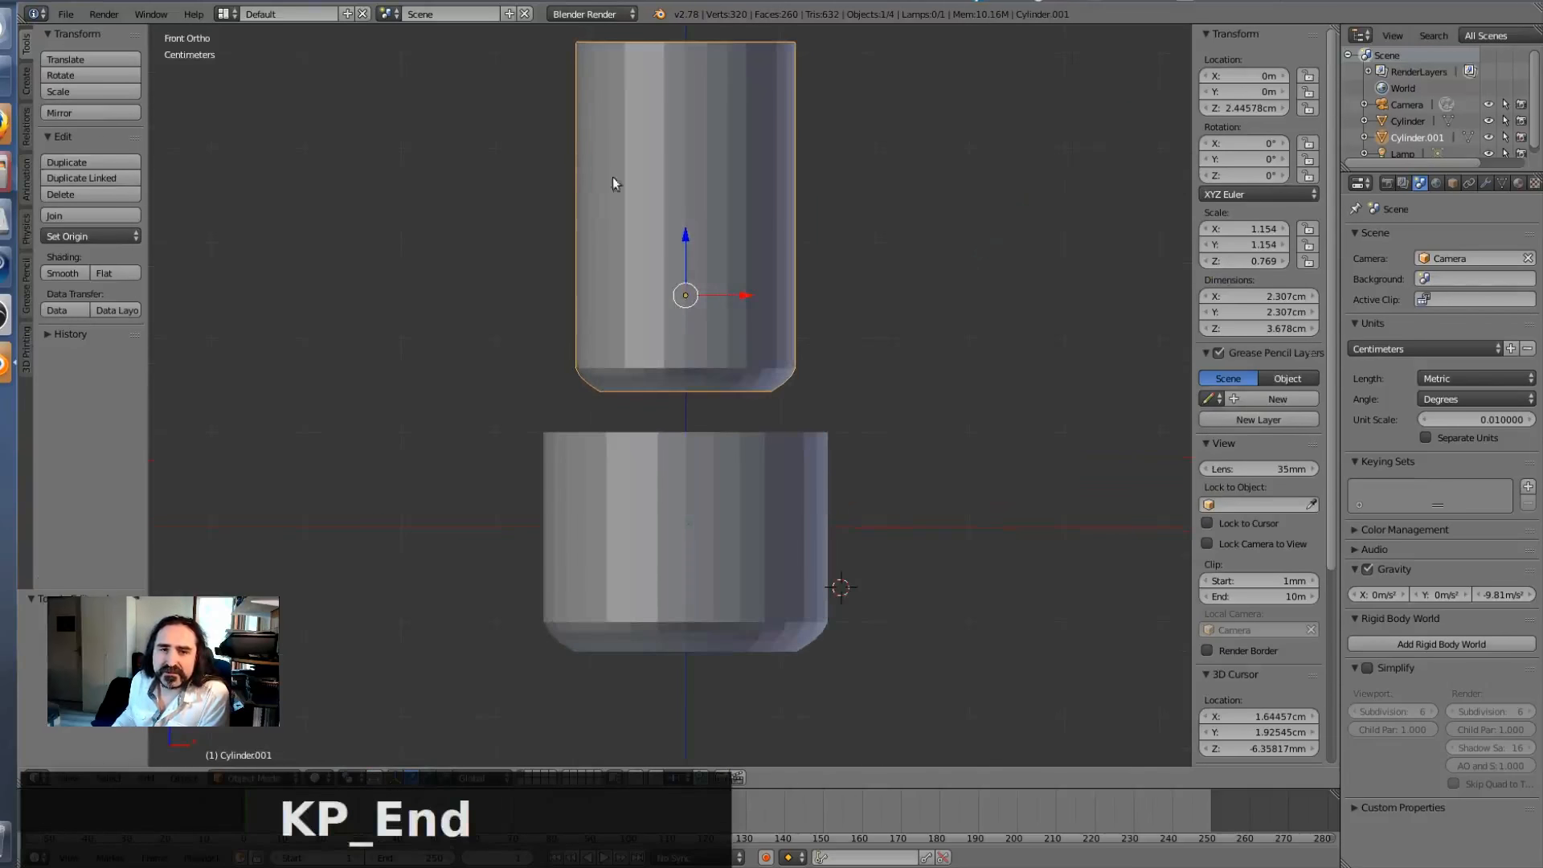
pyautogui.moveTo(685, 240); pyautogui.dragTo(649, 475)
pyautogui.press('z')
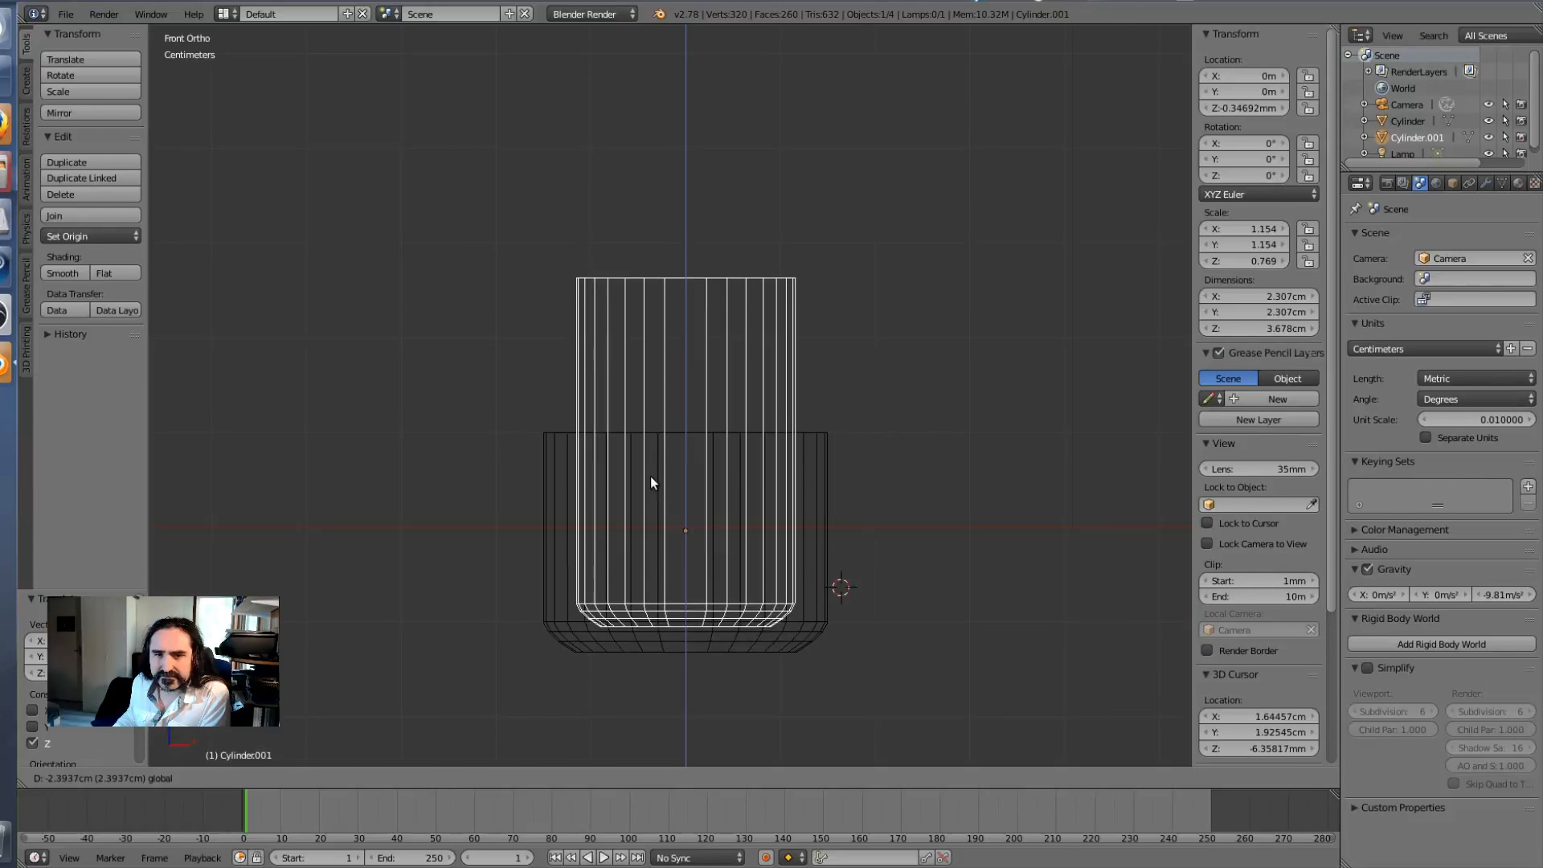
pyautogui.moveTo(649, 476); pyautogui.dragTo(649, 476)
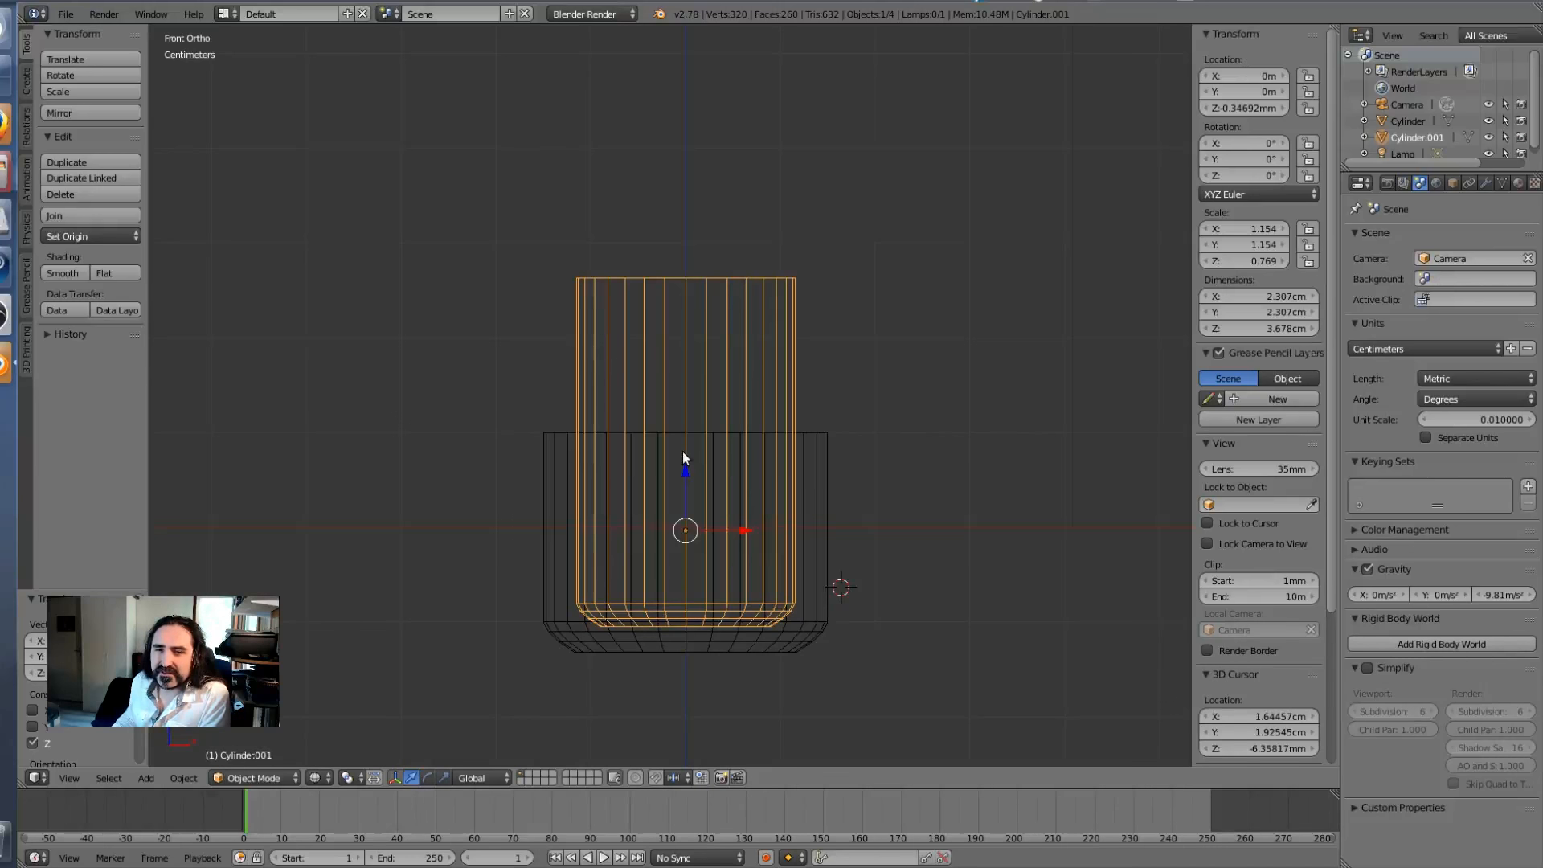
pyautogui.moveTo(992, 441); pyautogui.dragTo(991, 499, button='middle')
pyautogui.press('Tab')
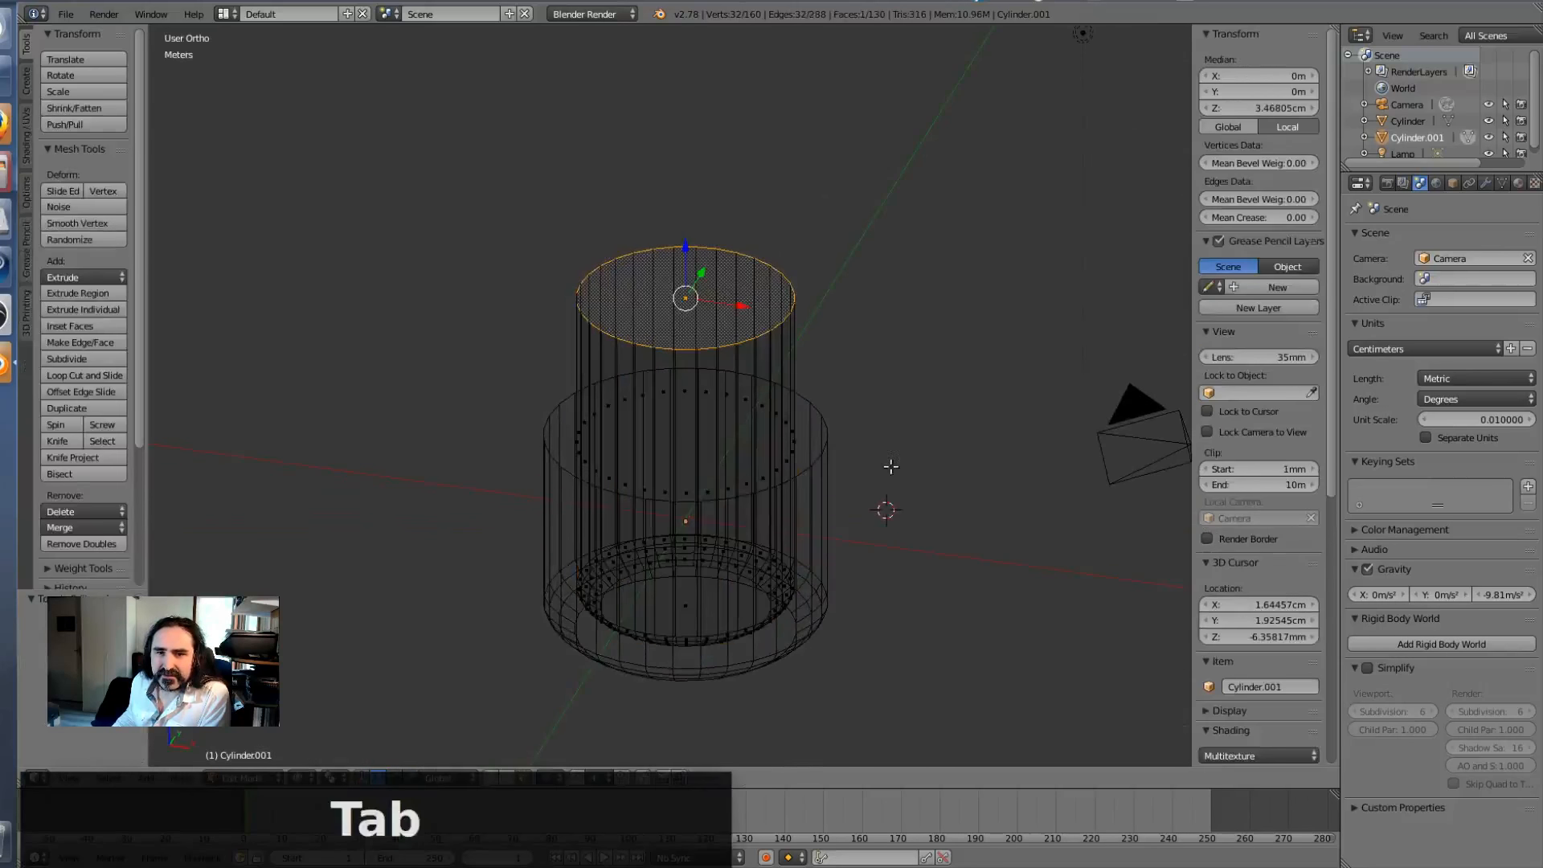
pyautogui.press('Tab')
pyautogui.press('z')
pyautogui.moveTo(889, 469)
pyautogui.mouseDown(button='middle')
pyautogui.moveTo(927, 441)
pyautogui.moveTo(833, 466)
pyautogui.mouseUp(button='middle')
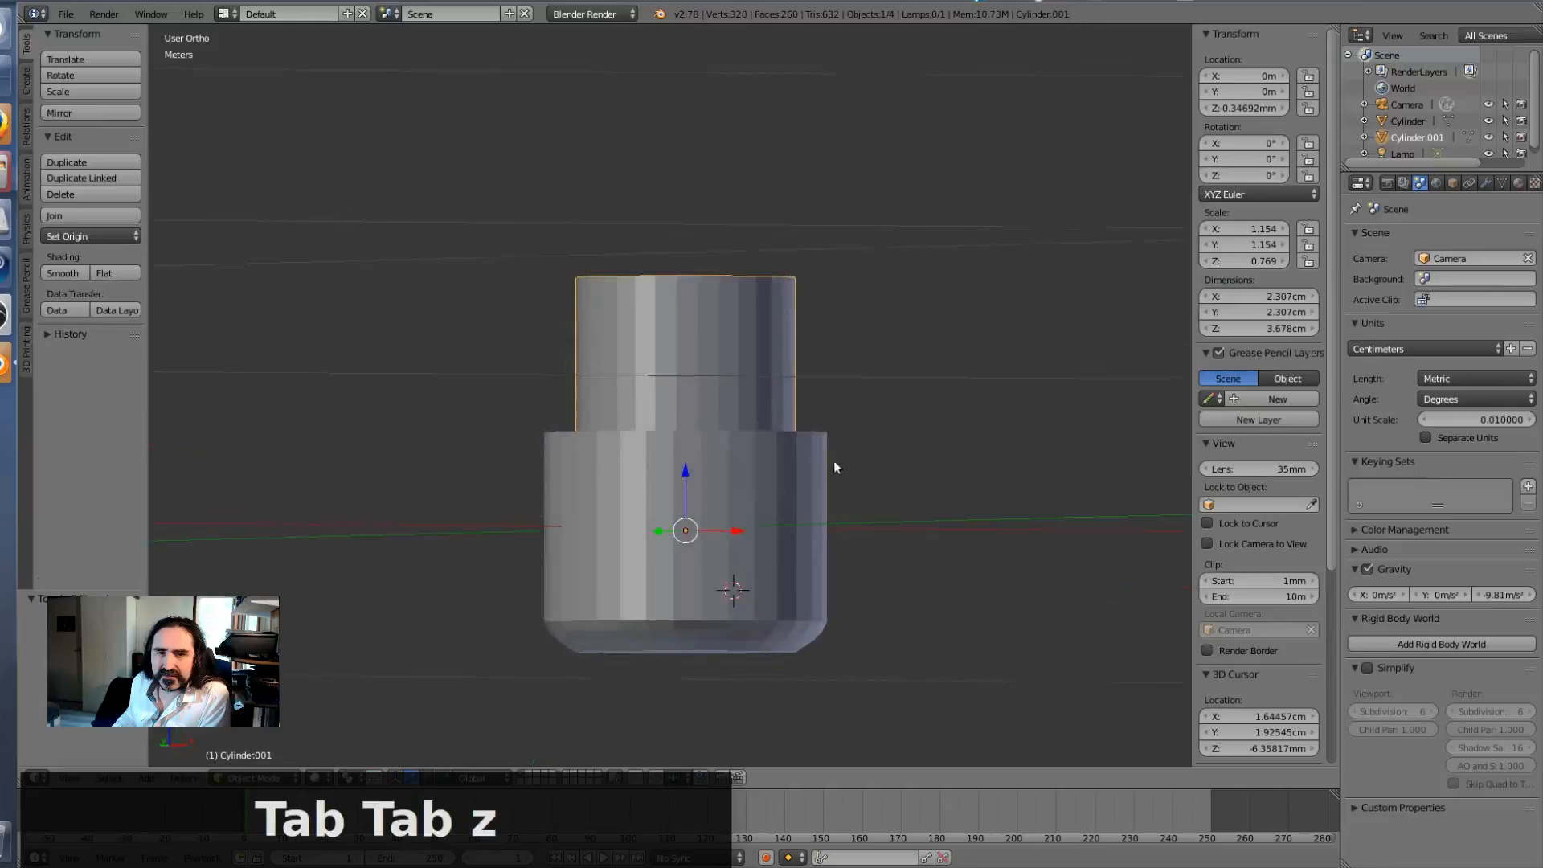
# Step: Measure the bottom thickness between the two cylinders with the Ruler, in wireframe front view with the larger cylinder in Edit Mode
pyautogui.rightClick(759, 496)
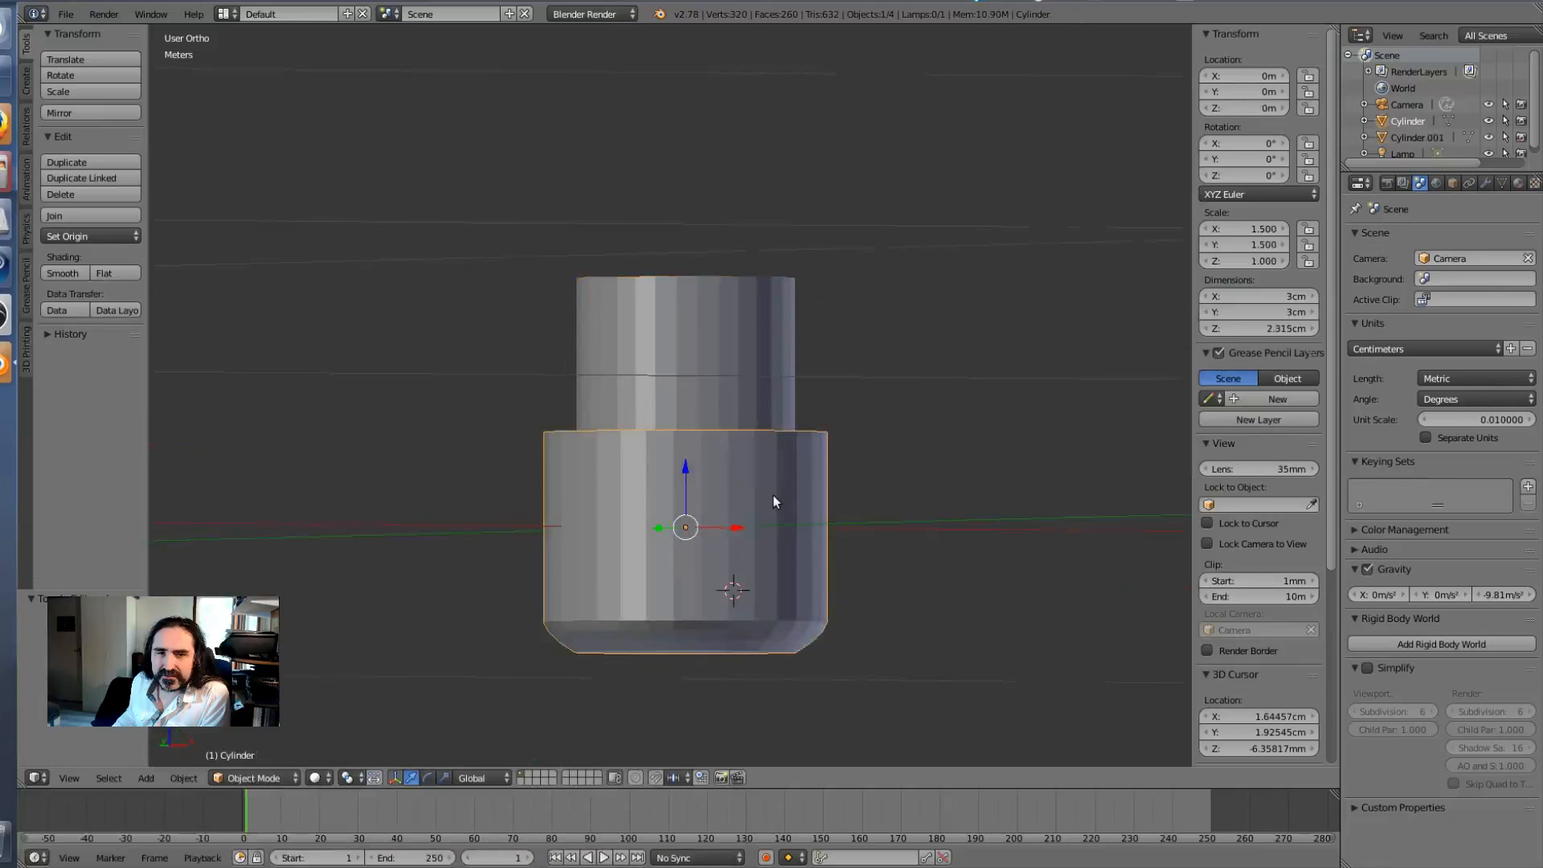
pyautogui.press('KP_End')
pyautogui.press('z')
pyautogui.scroll(4, 675, 655)
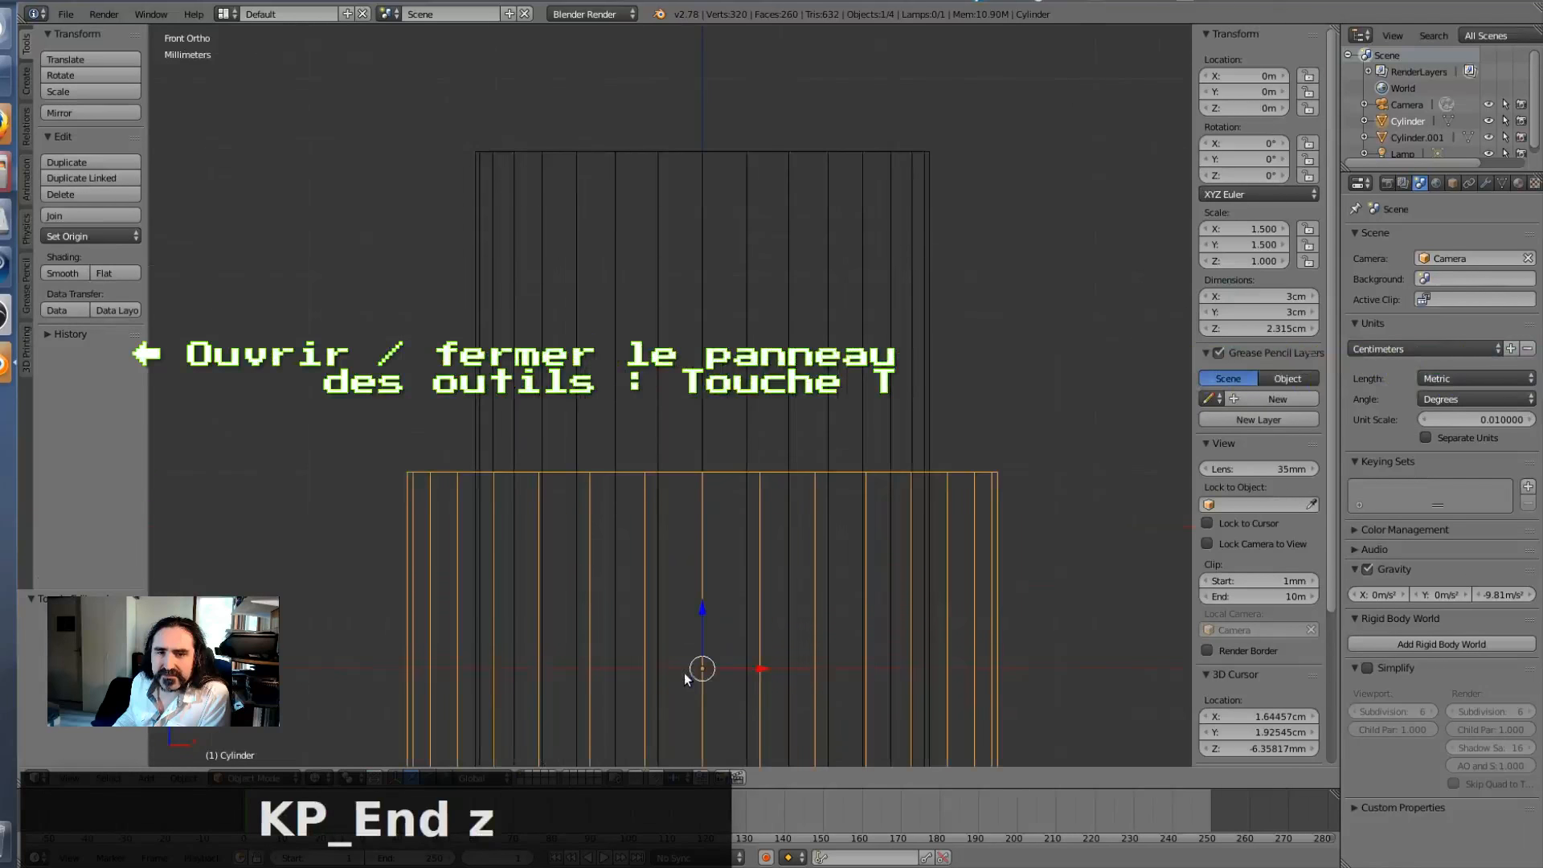
pyautogui.keyDown('shift'); pyautogui.moveTo(787, 538); pyautogui.dragTo(808, 152, button='middle'); pyautogui.keyUp('shift')
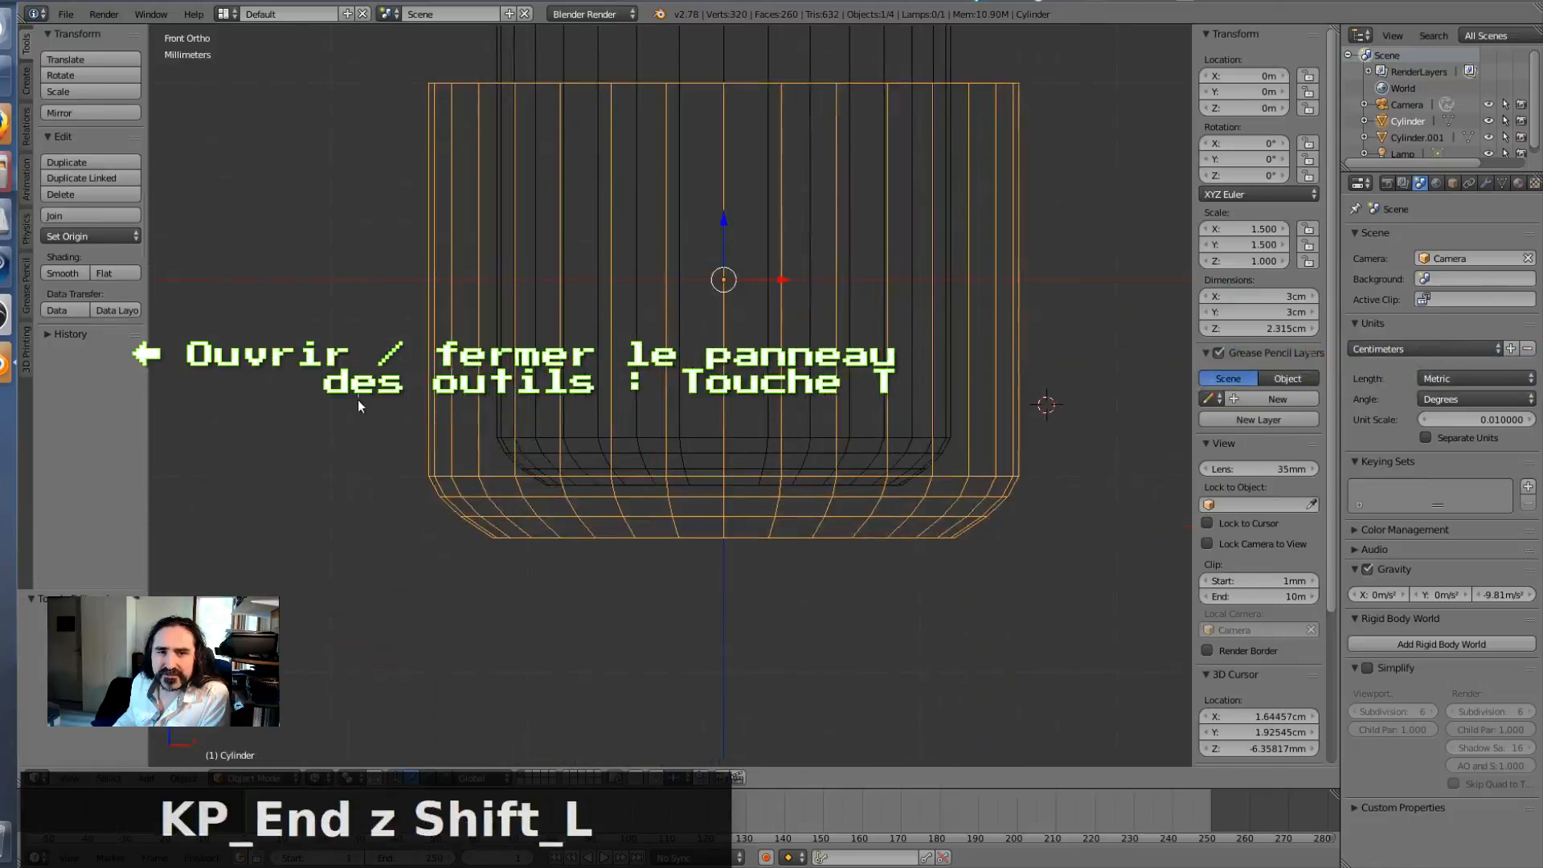
pyautogui.press('Tab')
pyautogui.click(27, 233)
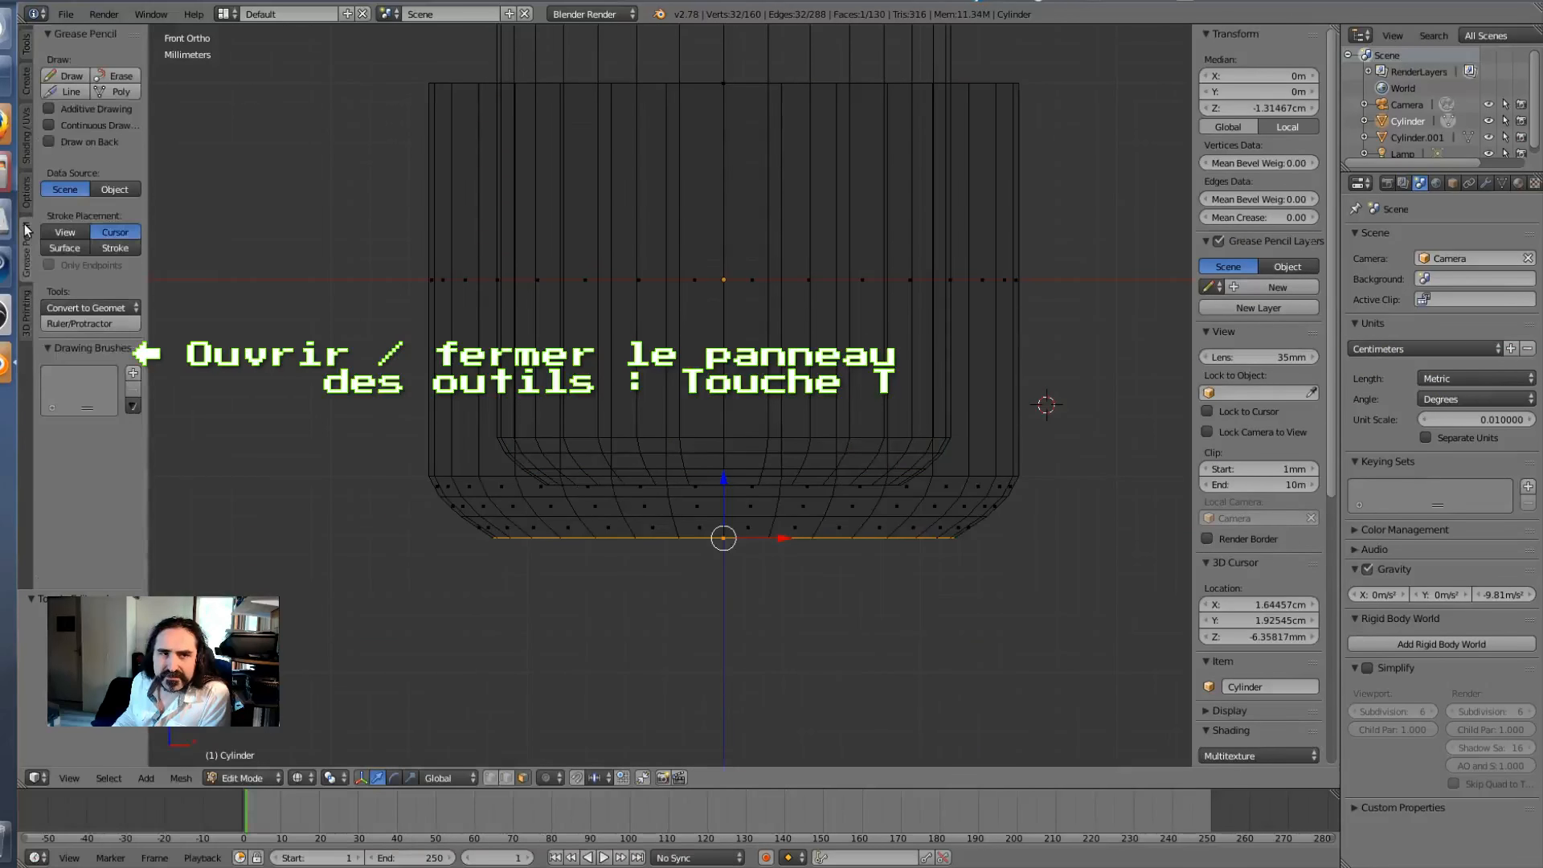
pyautogui.click(87, 325)
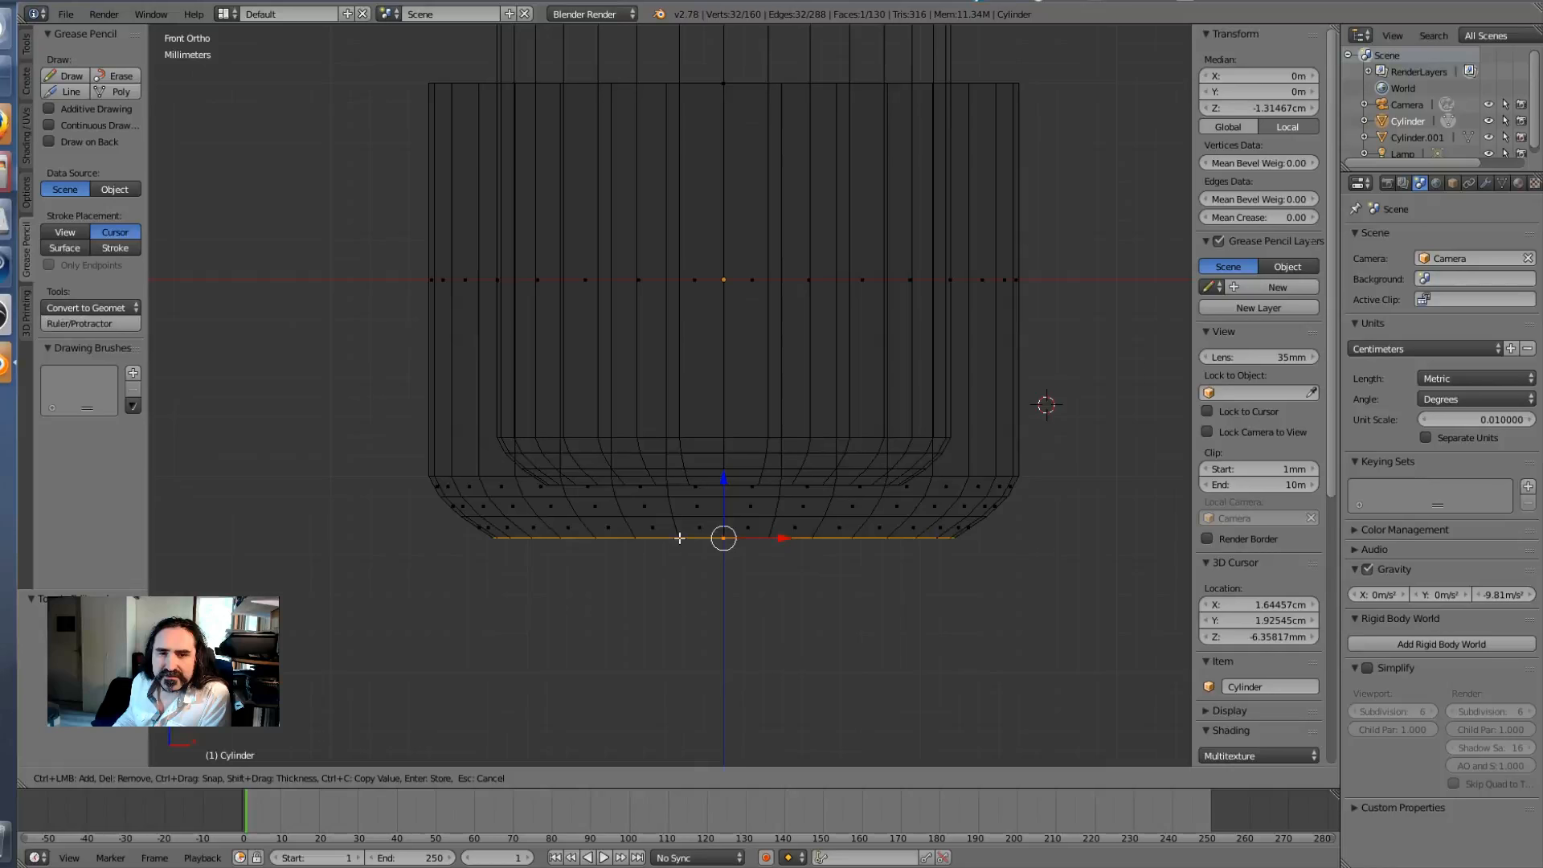
pyautogui.moveTo(680, 538); pyautogui.dragTo(678, 485)
# Step: Add a second ruler measurement across the side wall between the outer and inner cylinders
pyautogui.click(426, 348)
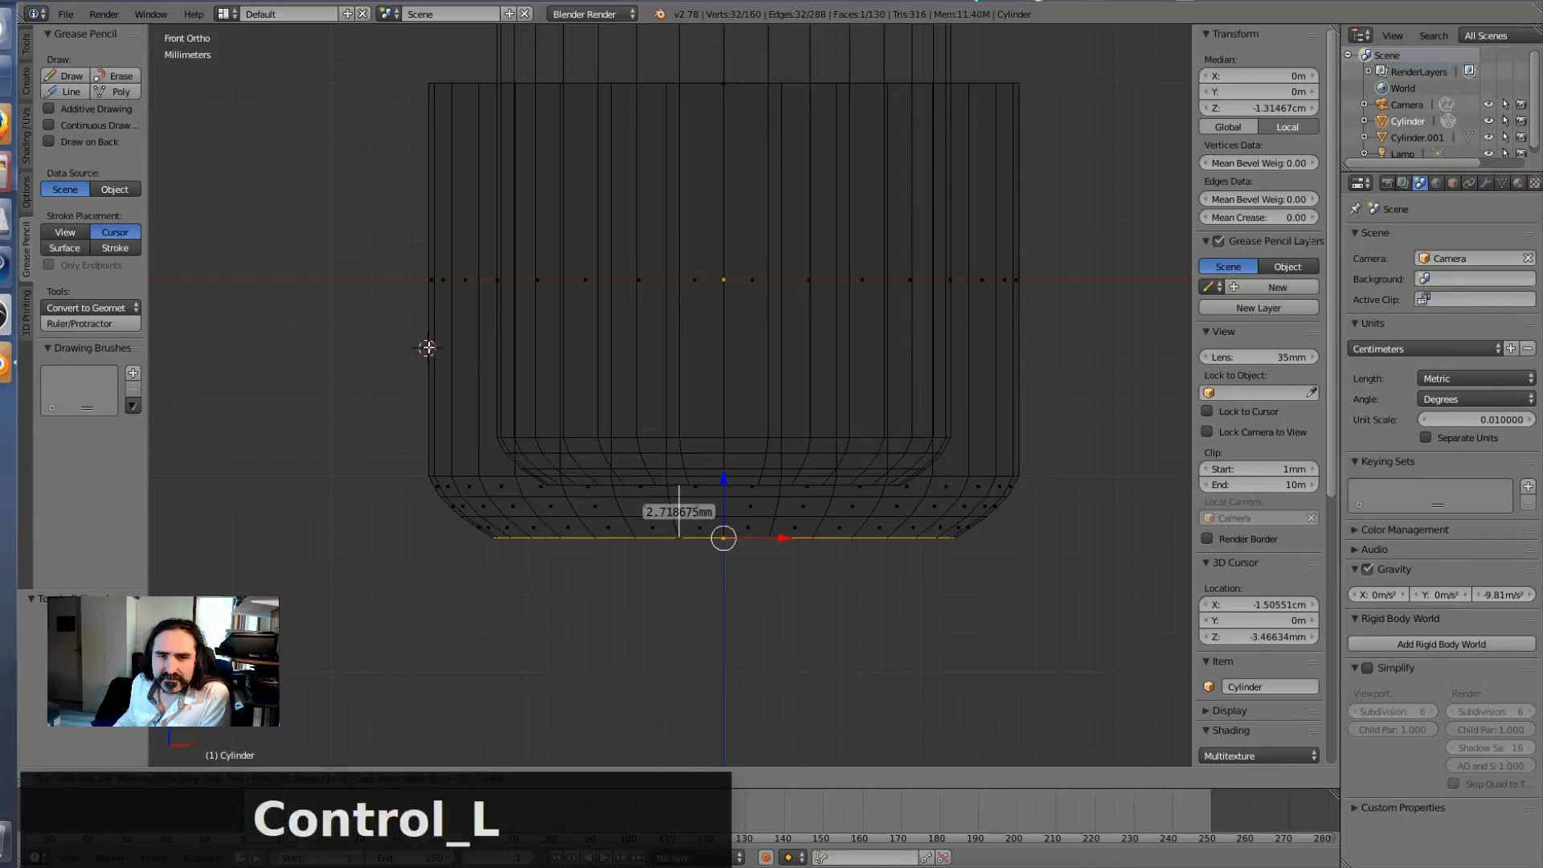
pyautogui.keyDown('ctrl'); pyautogui.moveTo(426, 349); pyautogui.dragTo(513, 347); pyautogui.keyUp('ctrl')
pyautogui.scroll(-4, 689, 377)
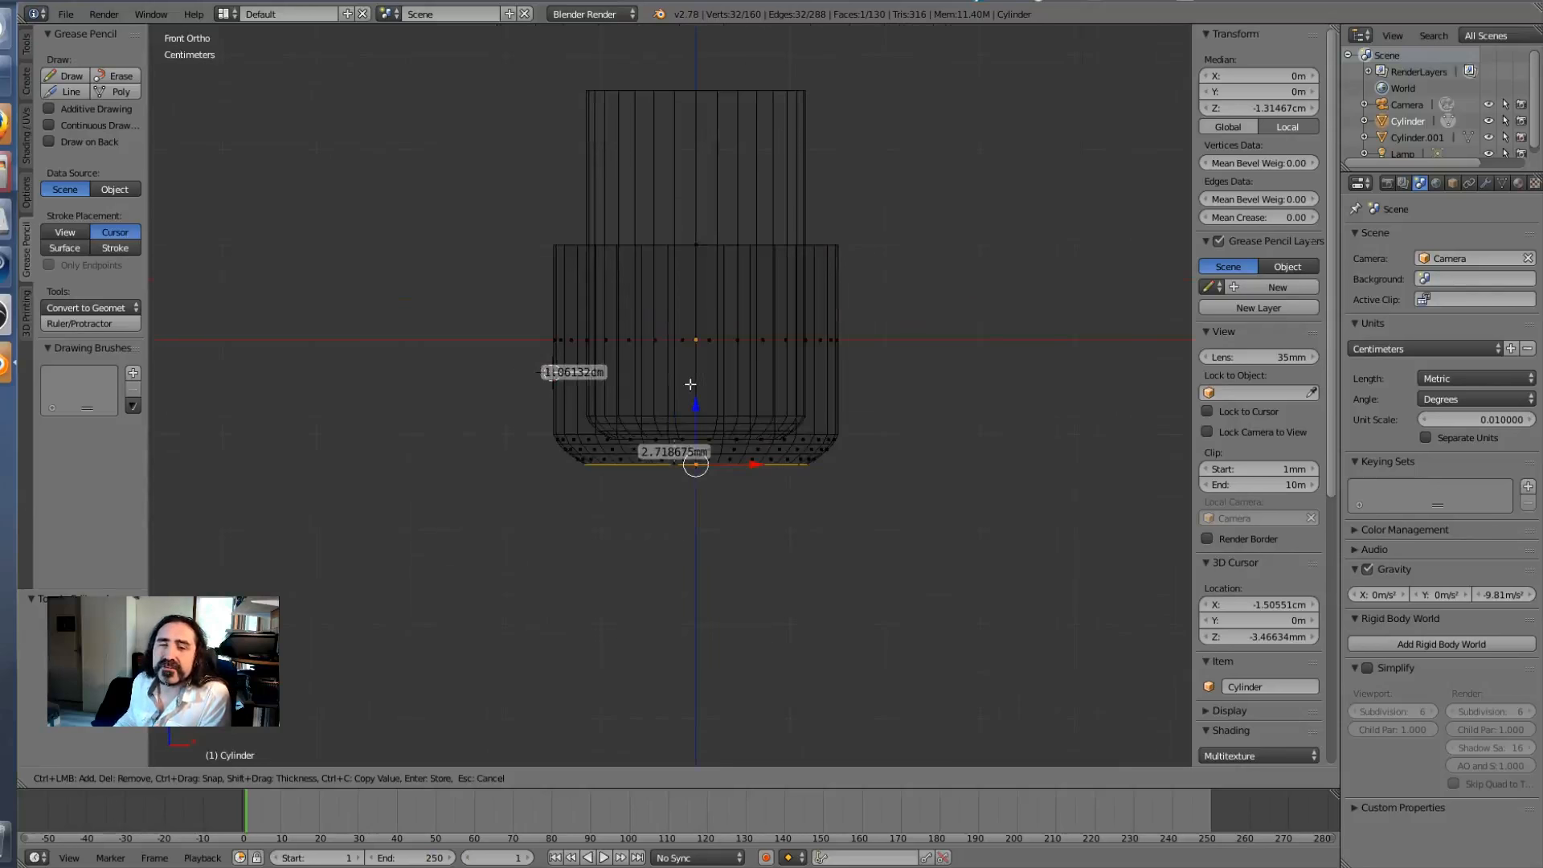
pyautogui.scroll(2, 690, 382)
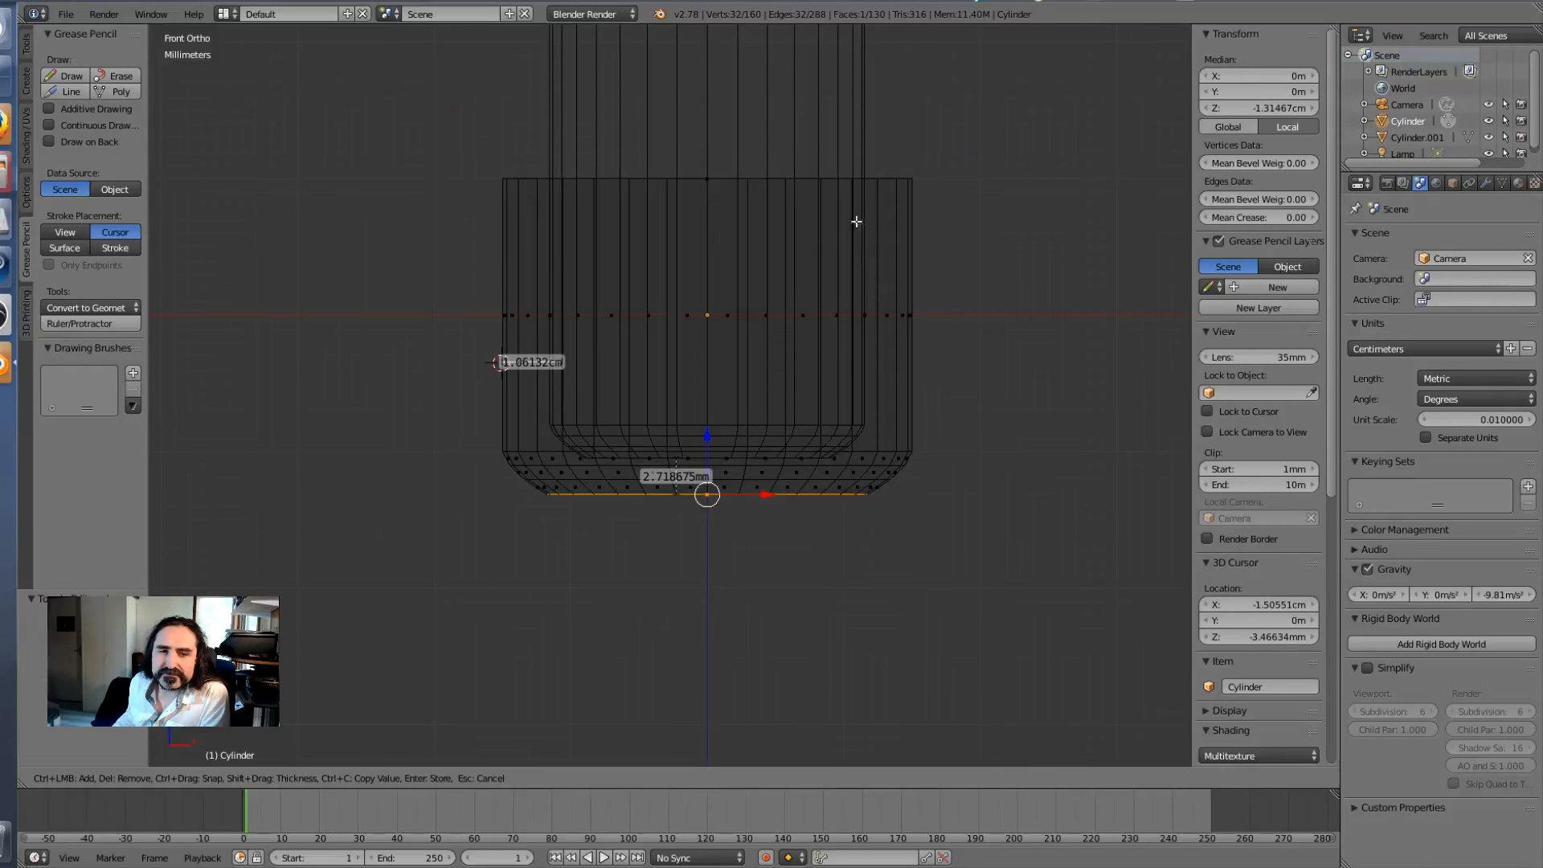
pyautogui.keyDown('shift'); pyautogui.moveTo(696, 230); pyautogui.dragTo(701, 339, button='middle'); pyautogui.keyUp('shift')
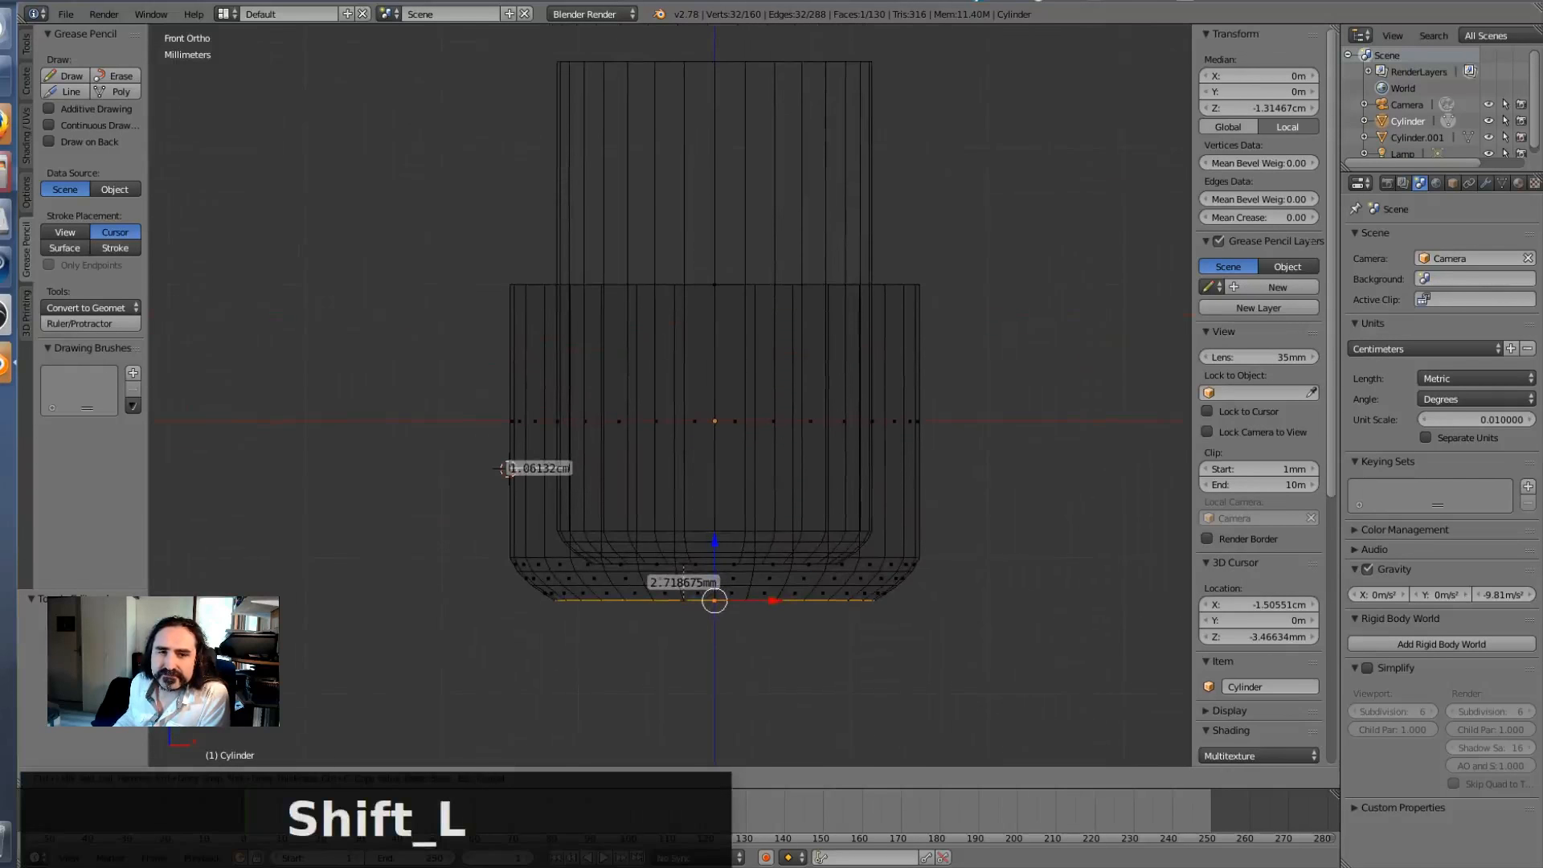
# Step: Return to Object Mode and lower the inner cylinder slightly to about -0.47 mm on Z, viewed from the front
pyautogui.press('Tab')
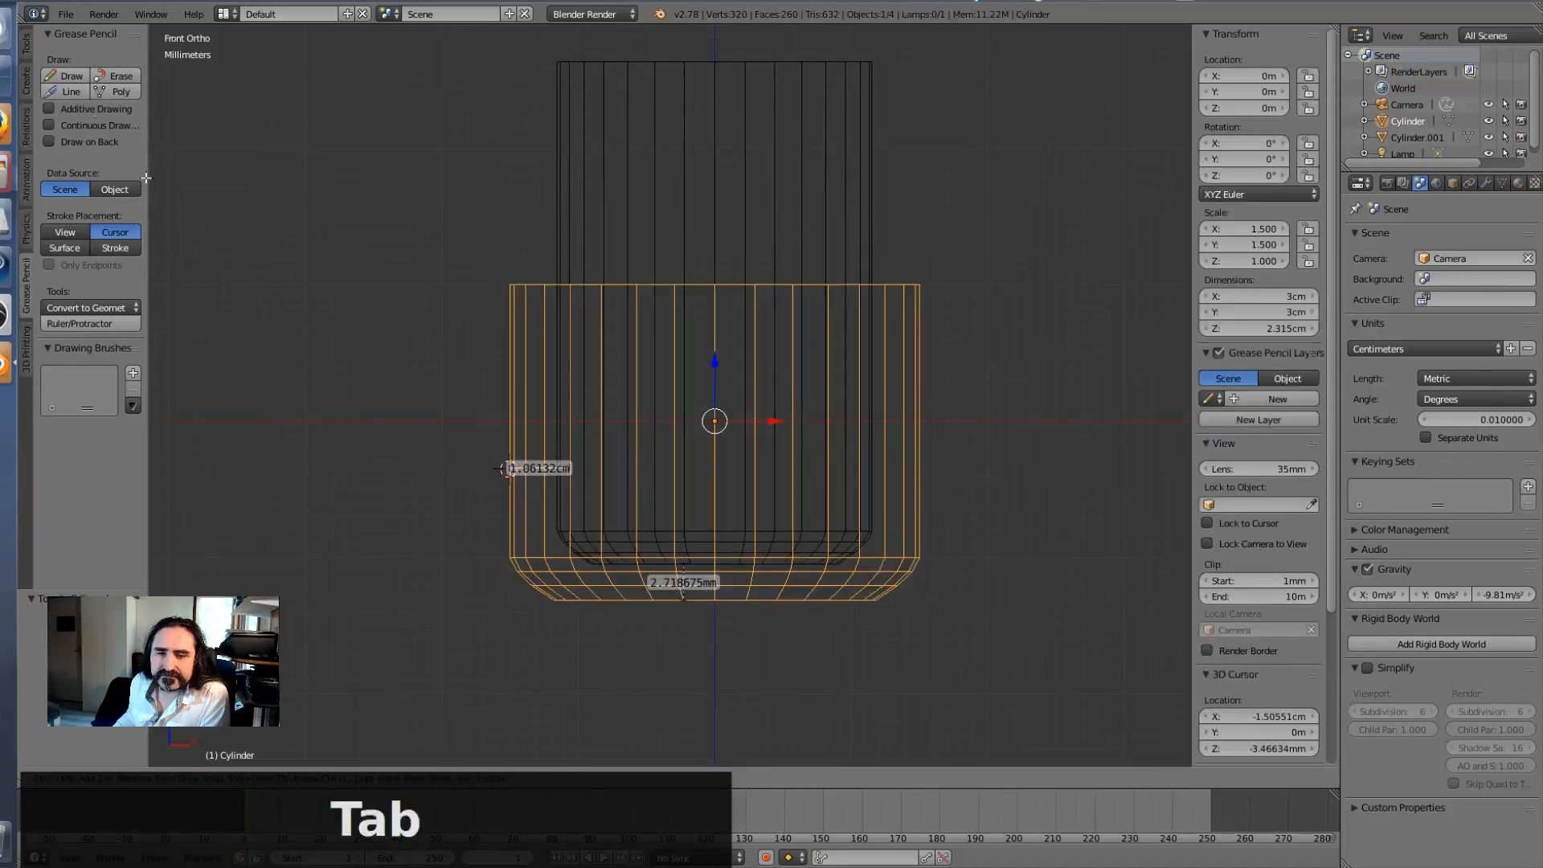
pyautogui.moveTo(974, 438); pyautogui.dragTo(950, 556, button='middle')
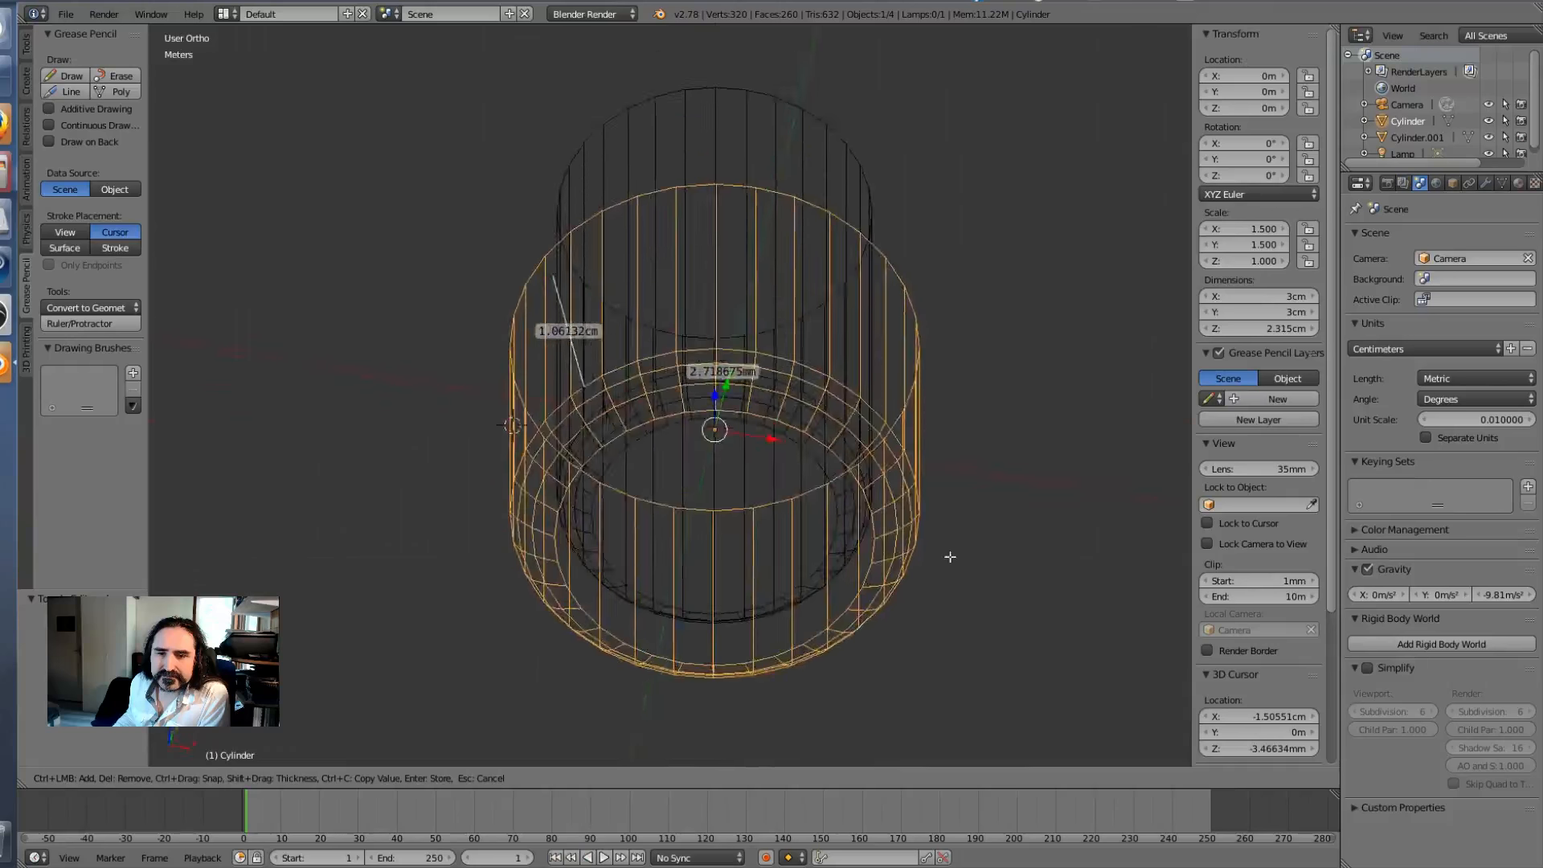
pyautogui.moveTo(950, 557); pyautogui.dragTo(947, 586, button='middle')
pyautogui.moveTo(711, 368); pyautogui.dragTo(713, 371)
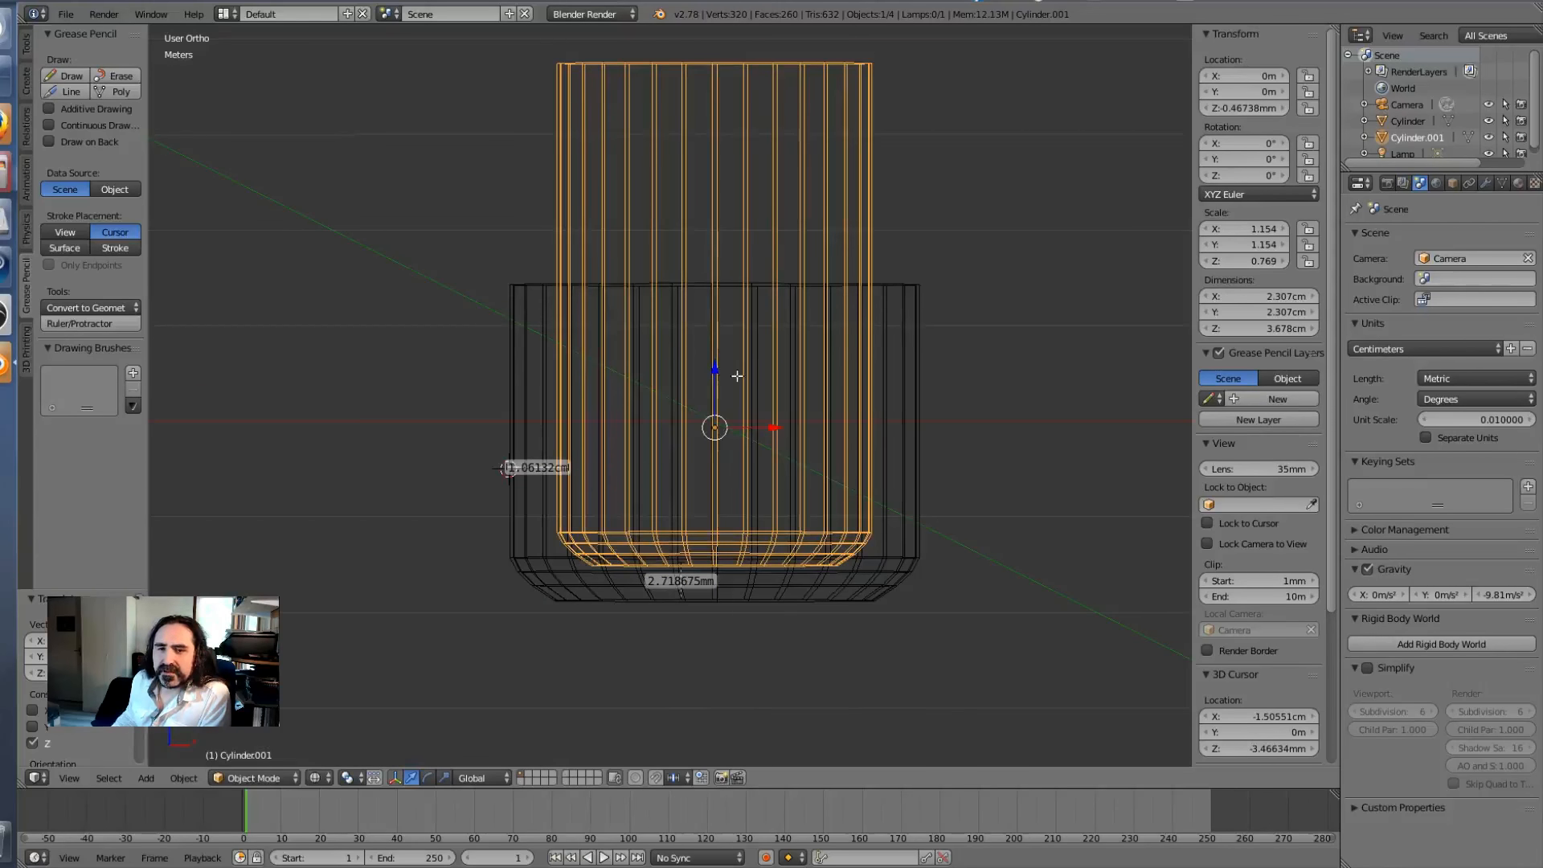
pyautogui.press('KP_End')
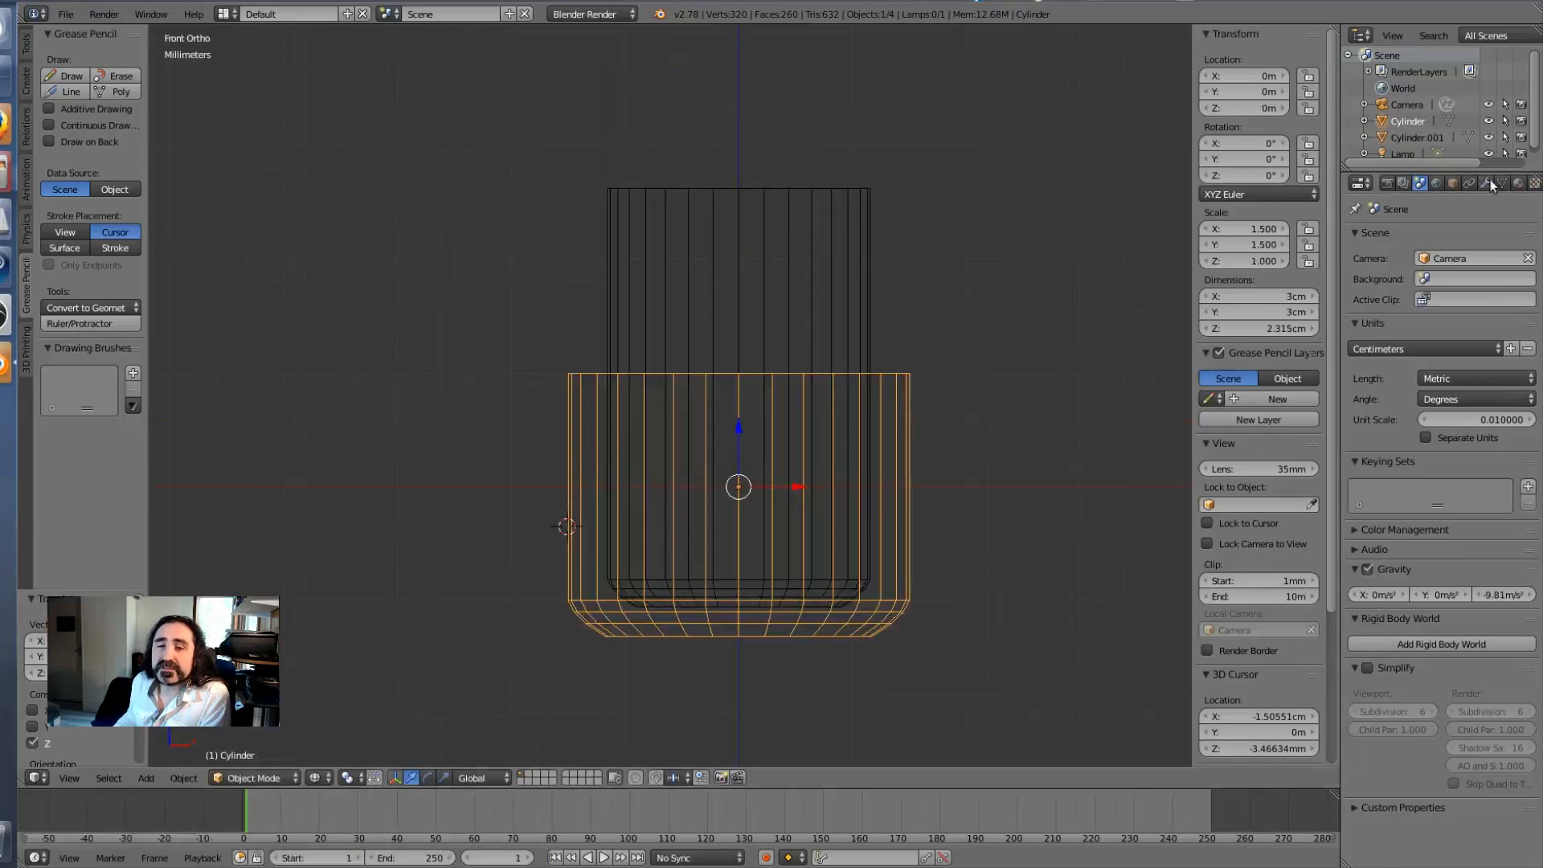
# Step: Add a Boolean modifier to the larger cylinder, set to Difference with Cylinder.001, and check the result in solid shading
pyautogui.click(1486, 184)
pyautogui.click(1382, 238)
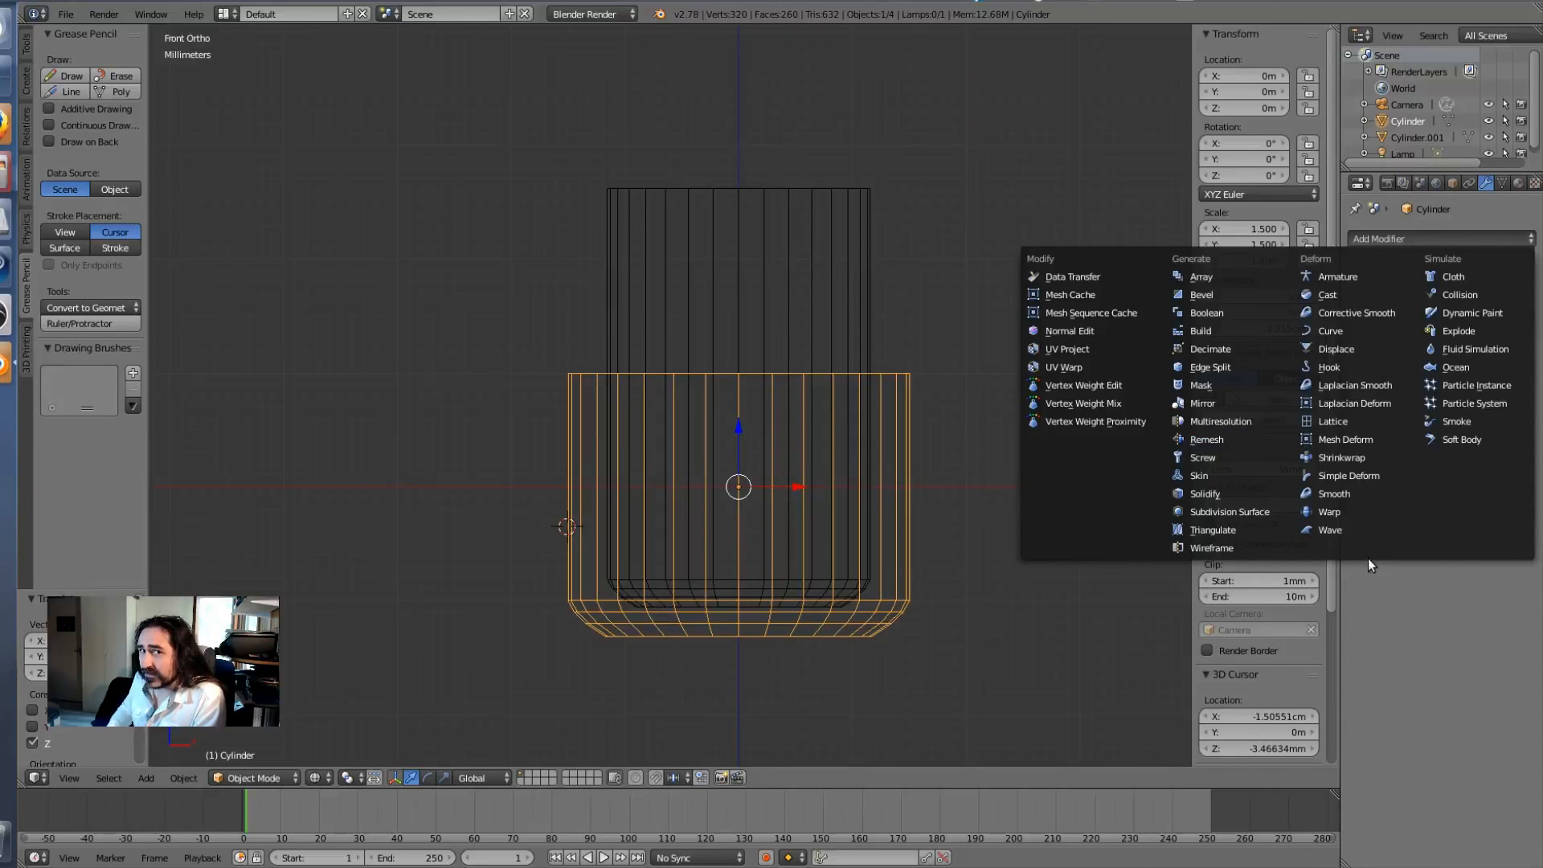
pyautogui.click(1249, 312)
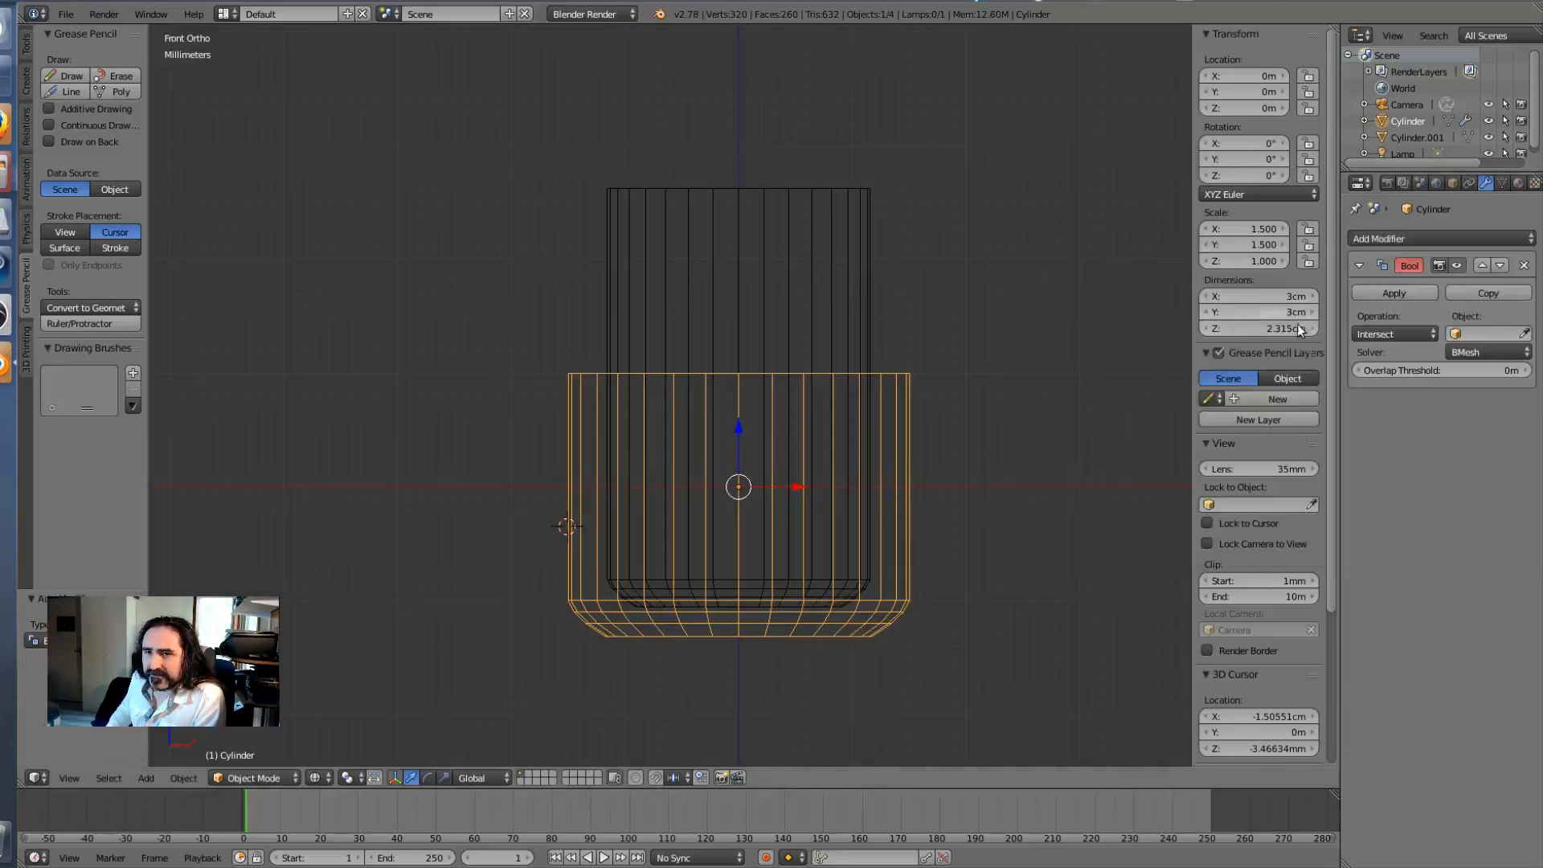
pyautogui.click(1413, 336)
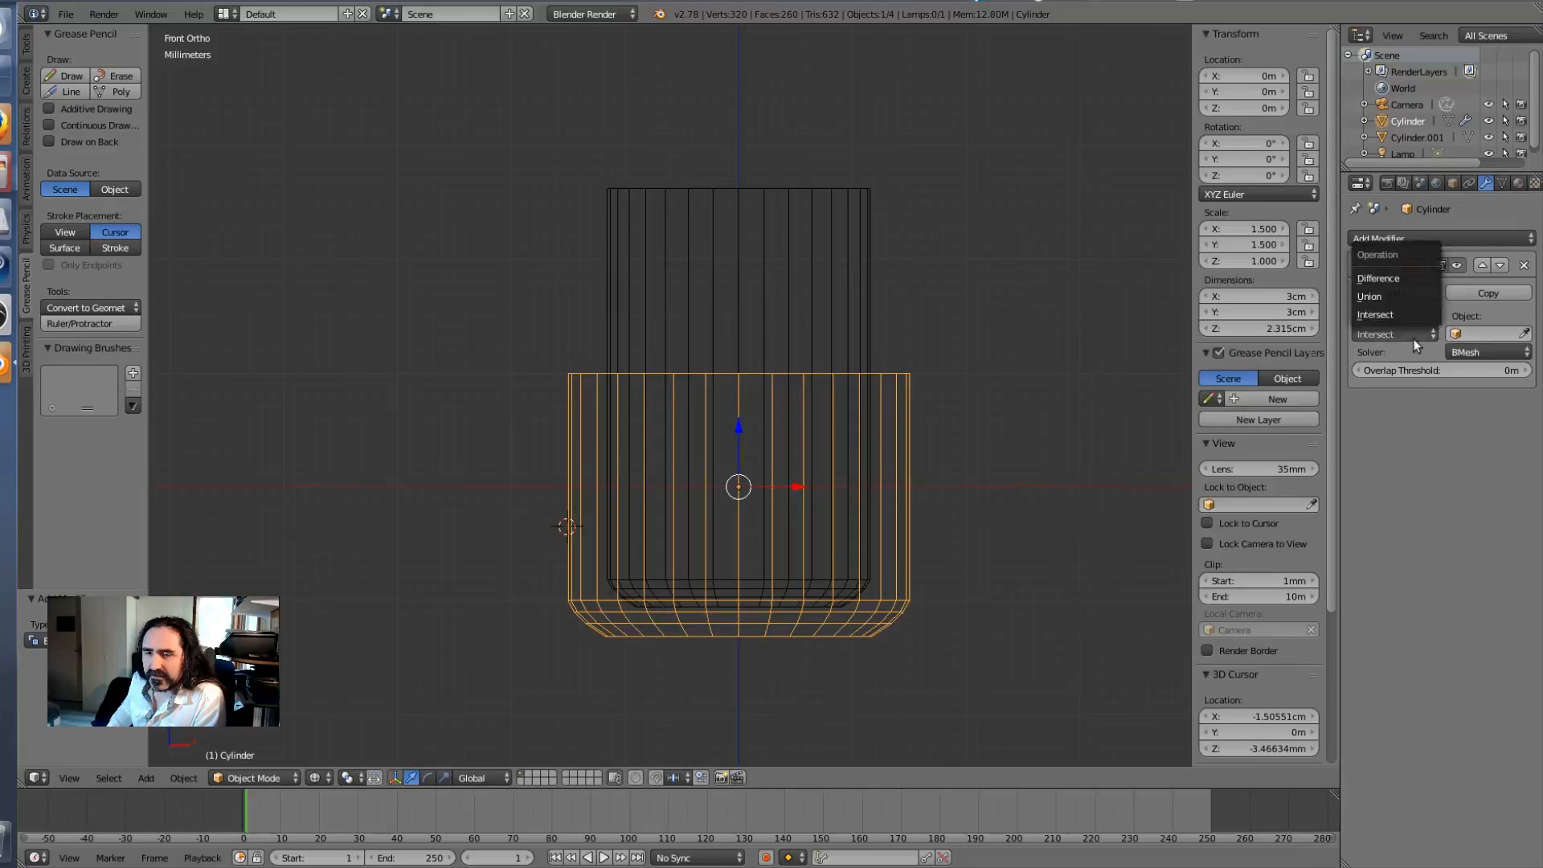
pyautogui.click(1405, 278)
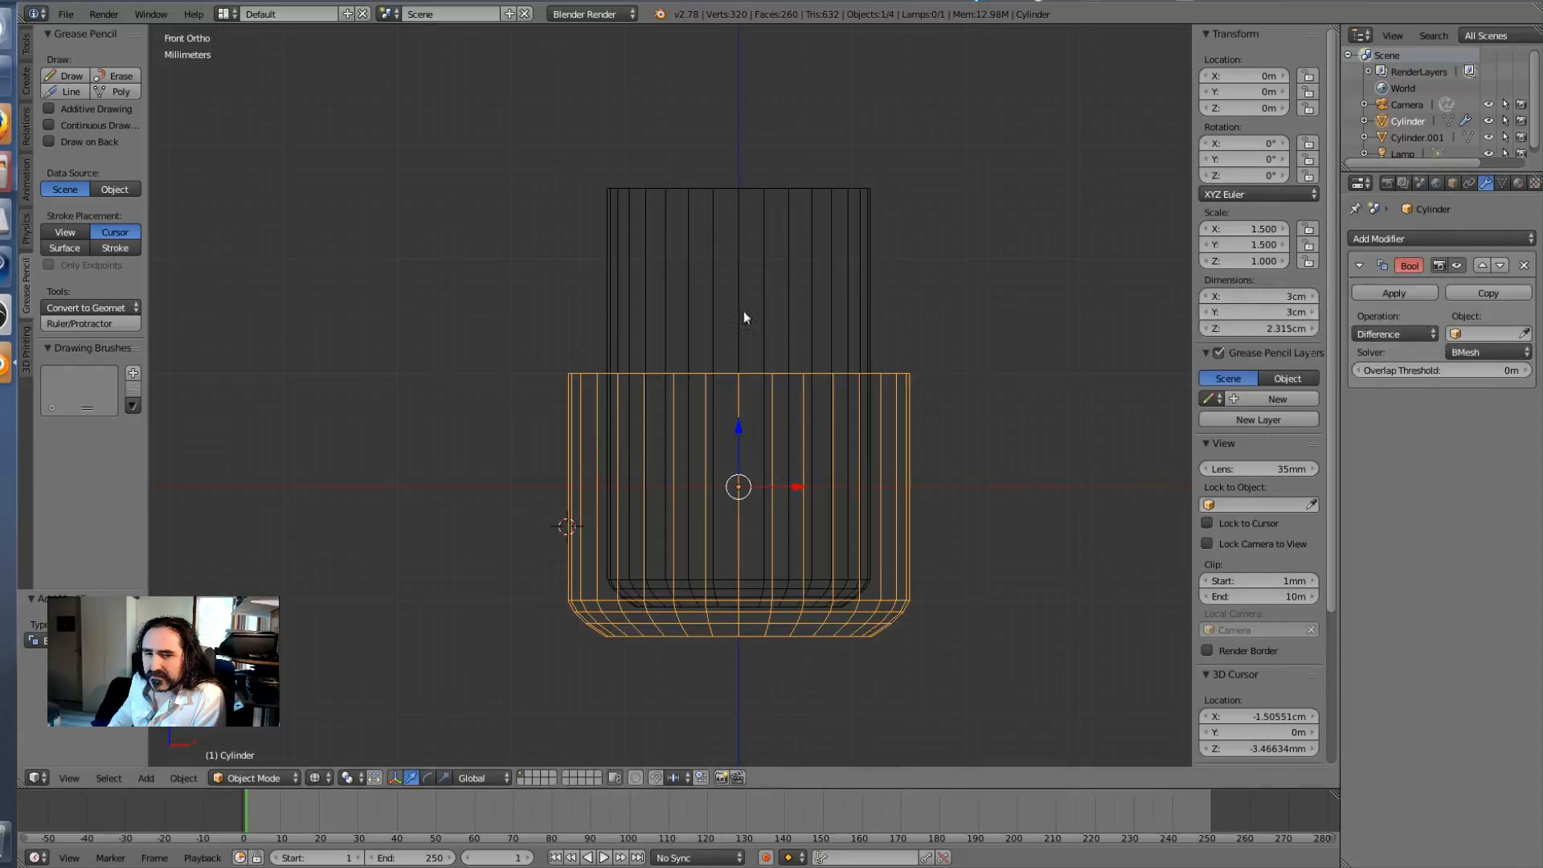
pyautogui.click(1488, 333)
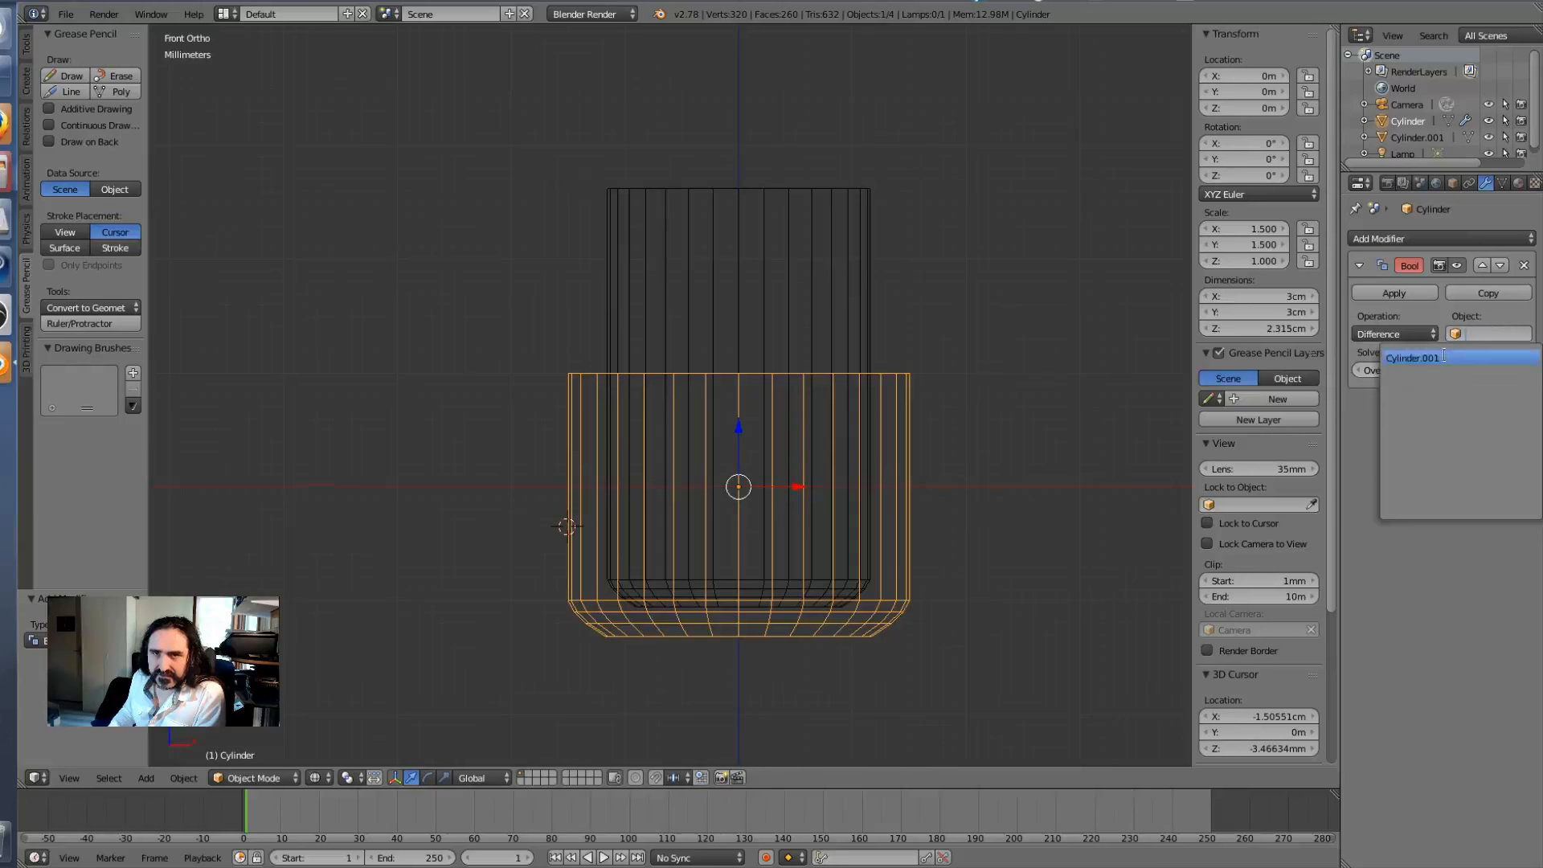
pyautogui.click(1412, 358)
pyautogui.moveTo(1019, 322); pyautogui.dragTo(1112, 470, button='middle')
pyautogui.press('z')
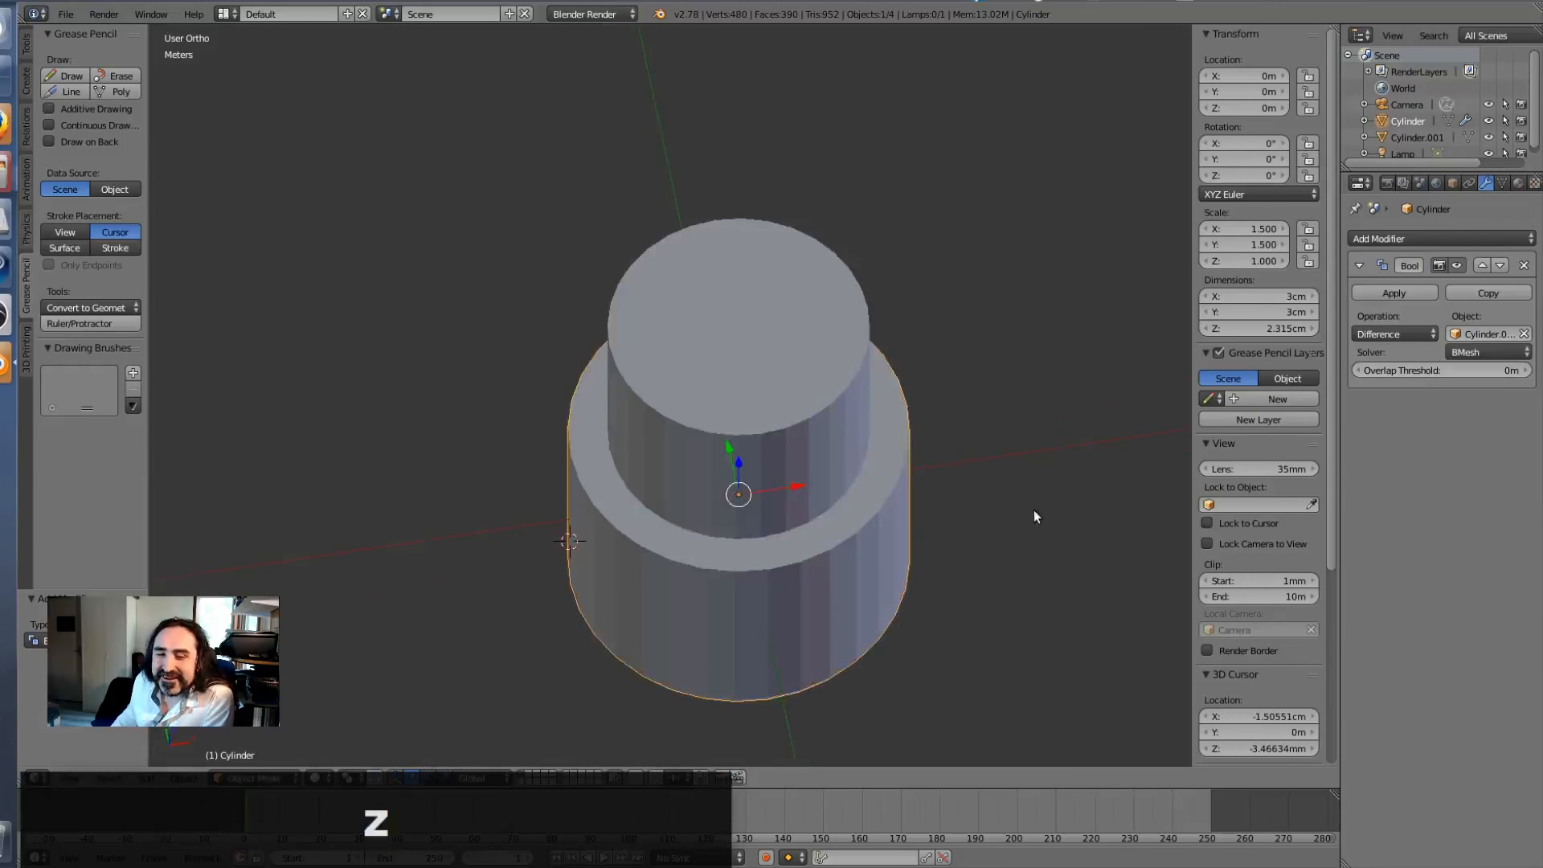
pyautogui.moveTo(1033, 516); pyautogui.dragTo(1019, 458, button='middle')
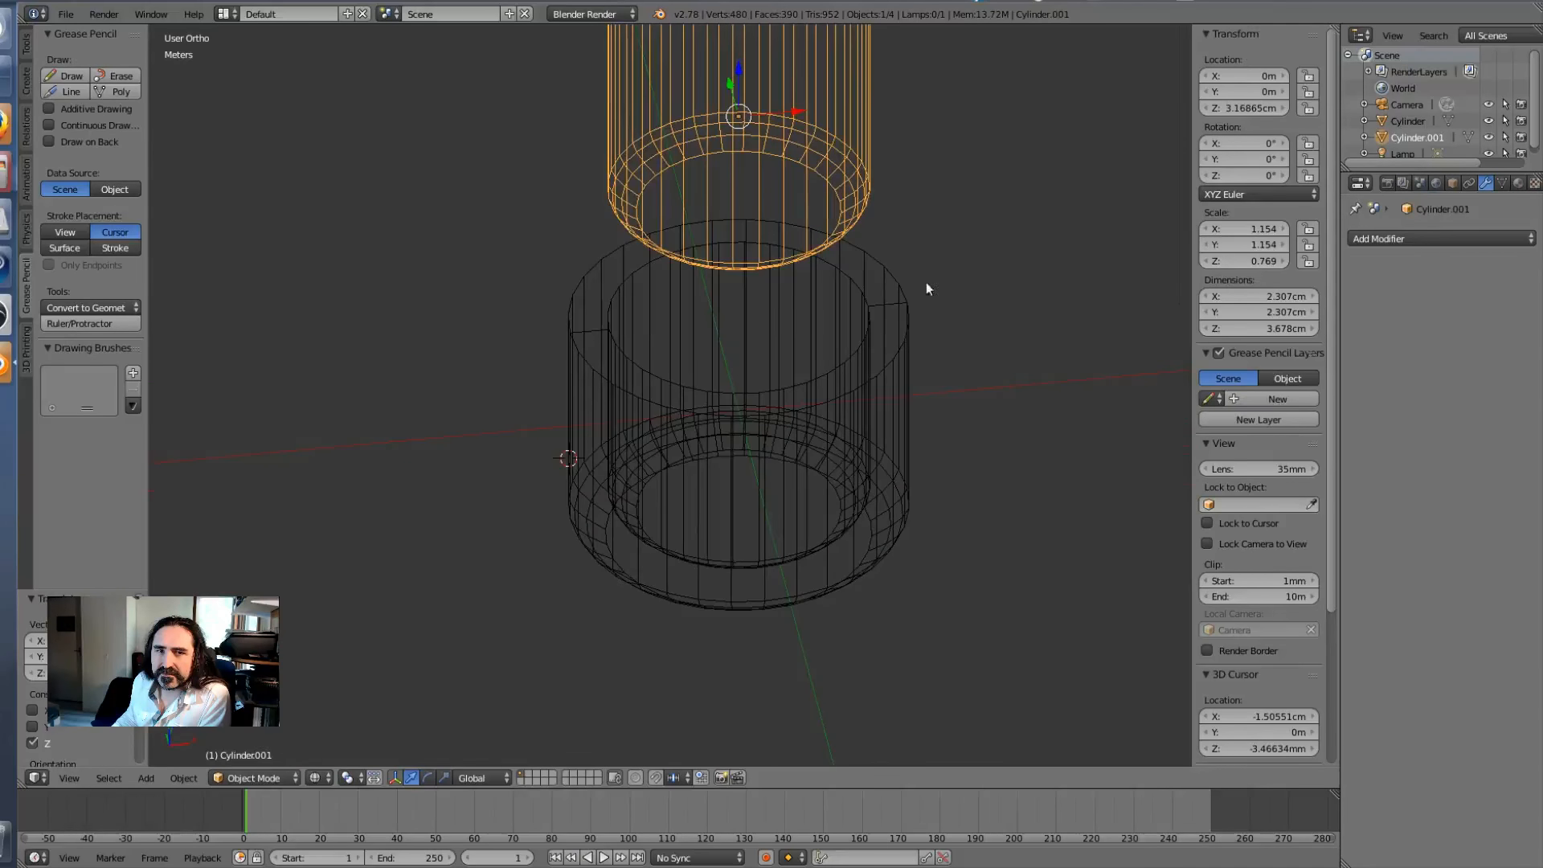
# Step: Delete the smaller cylinder raised above the cup and view the hollow cup in solid shading
pyautogui.moveTo(927, 289); pyautogui.dragTo(820, 327, button='middle')
pyautogui.press('Delete')
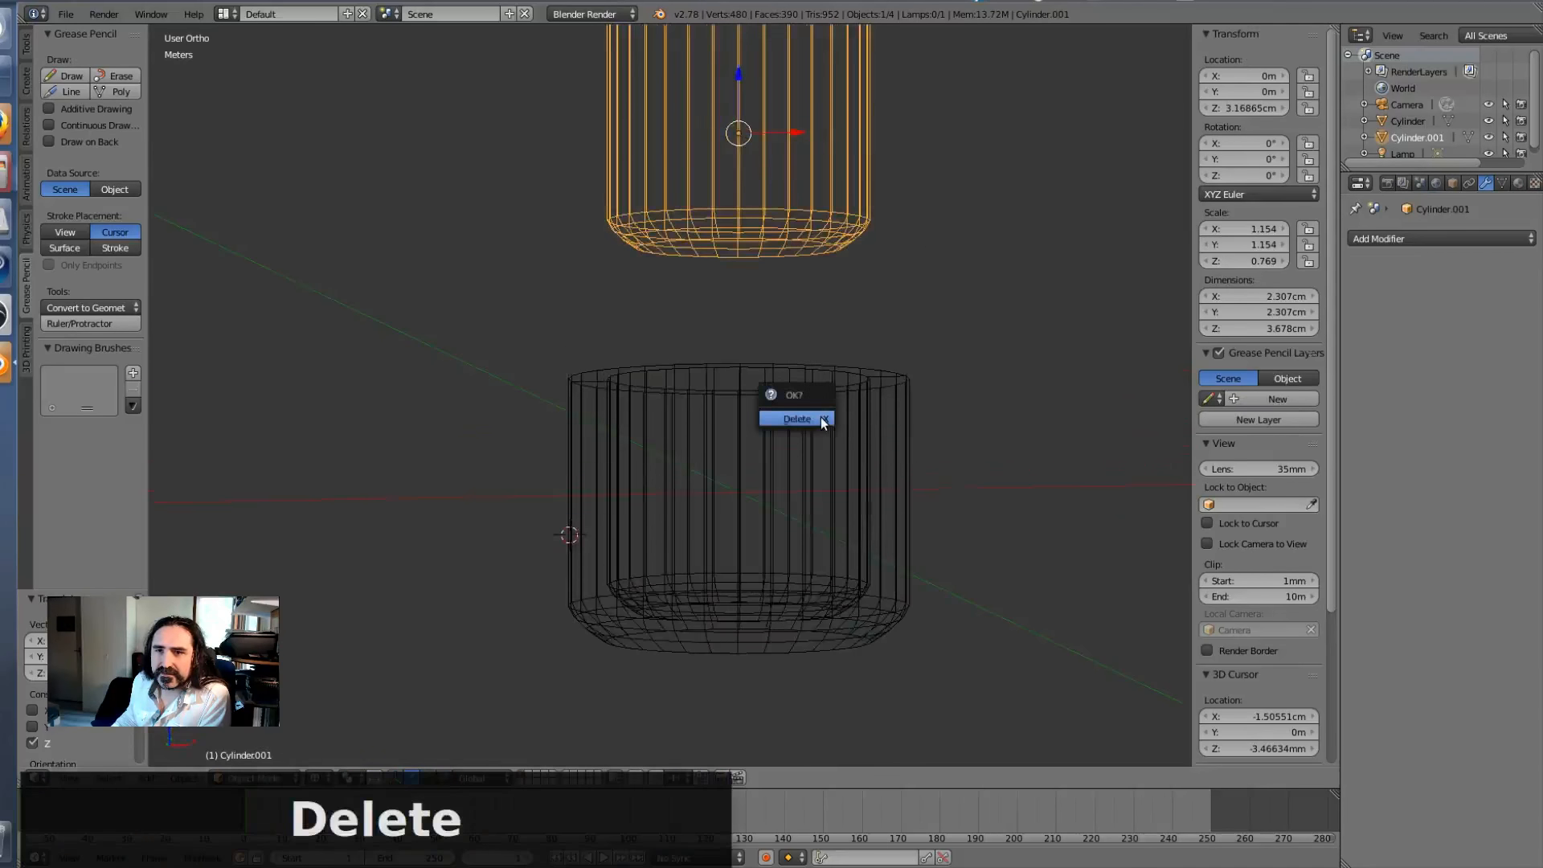
pyautogui.click(821, 417)
pyautogui.press('Tab')
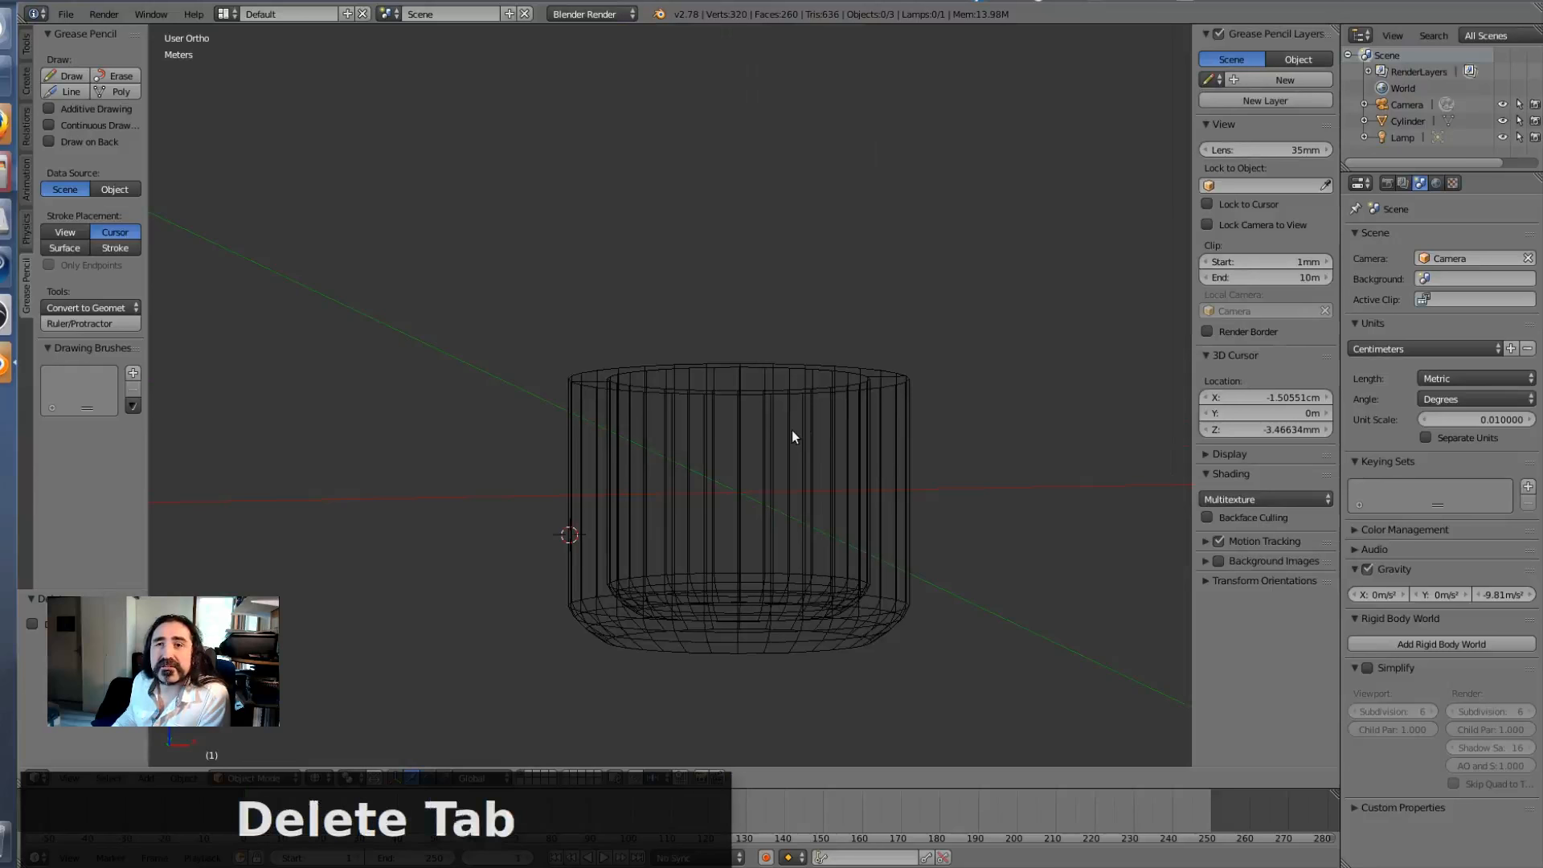
pyautogui.press('Tab')
pyautogui.press('z')
pyautogui.moveTo(884, 289)
pyautogui.mouseDown(button='middle')
pyautogui.moveTo(955, 406)
pyautogui.moveTo(978, 355)
pyautogui.moveTo(909, 369)
pyautogui.moveTo(866, 418)
pyautogui.moveTo(890, 312)
pyautogui.moveTo(925, 289)
pyautogui.moveTo(857, 286)
pyautogui.moveTo(770, 319)
pyautogui.moveTo(830, 372)
pyautogui.moveTo(871, 358)
pyautogui.moveTo(870, 397)
pyautogui.mouseUp(button='middle')
# Step: Export the cup as Chaise-exemple.stl with Selection Only and Scene Unit enabled
pyautogui.click(69, 17)
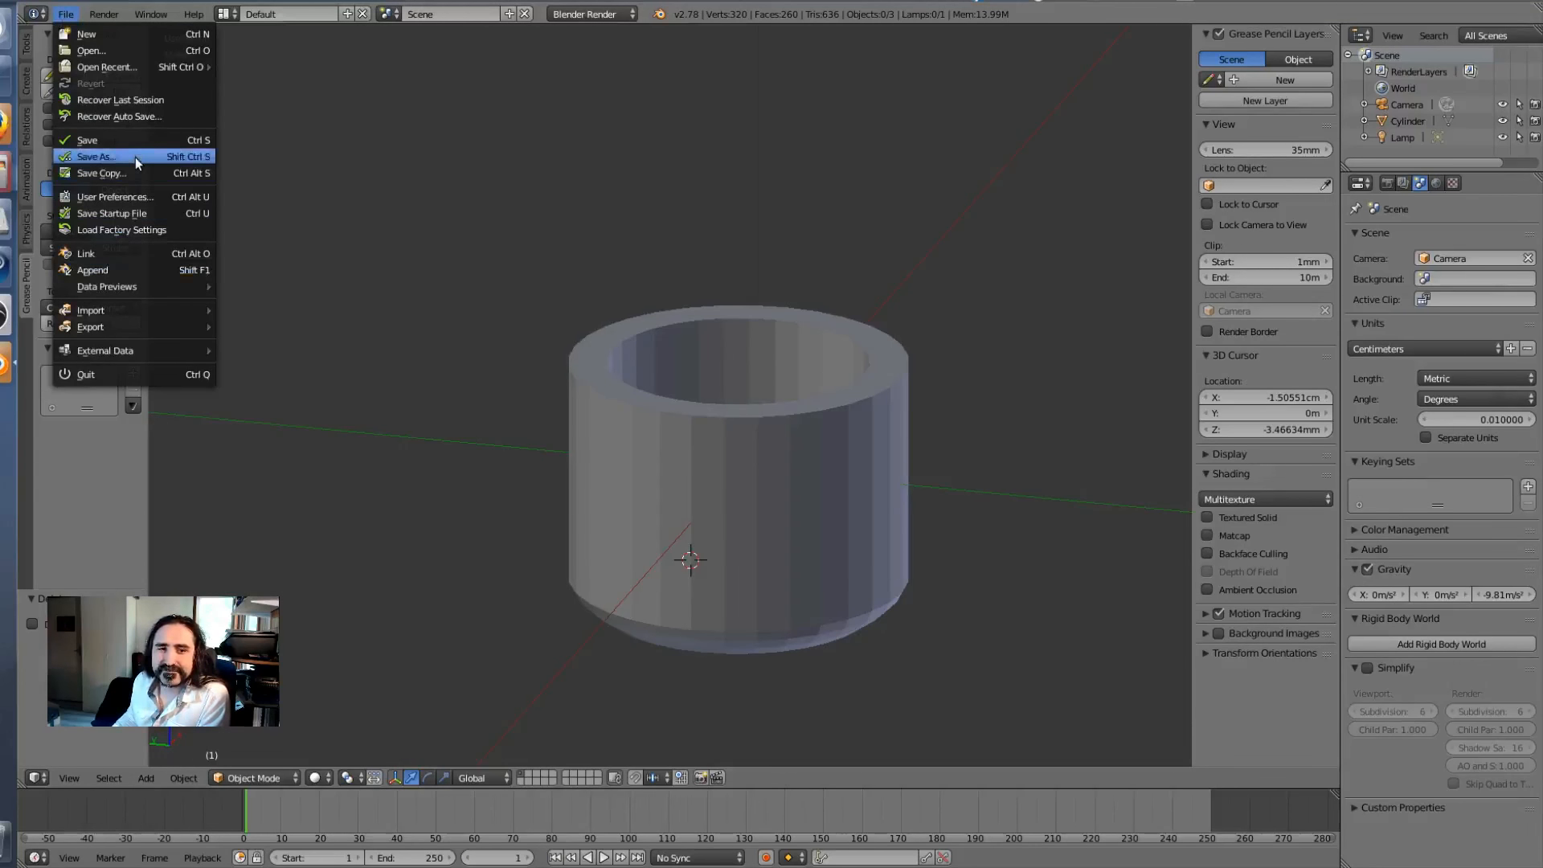
pyautogui.moveTo(139, 328)
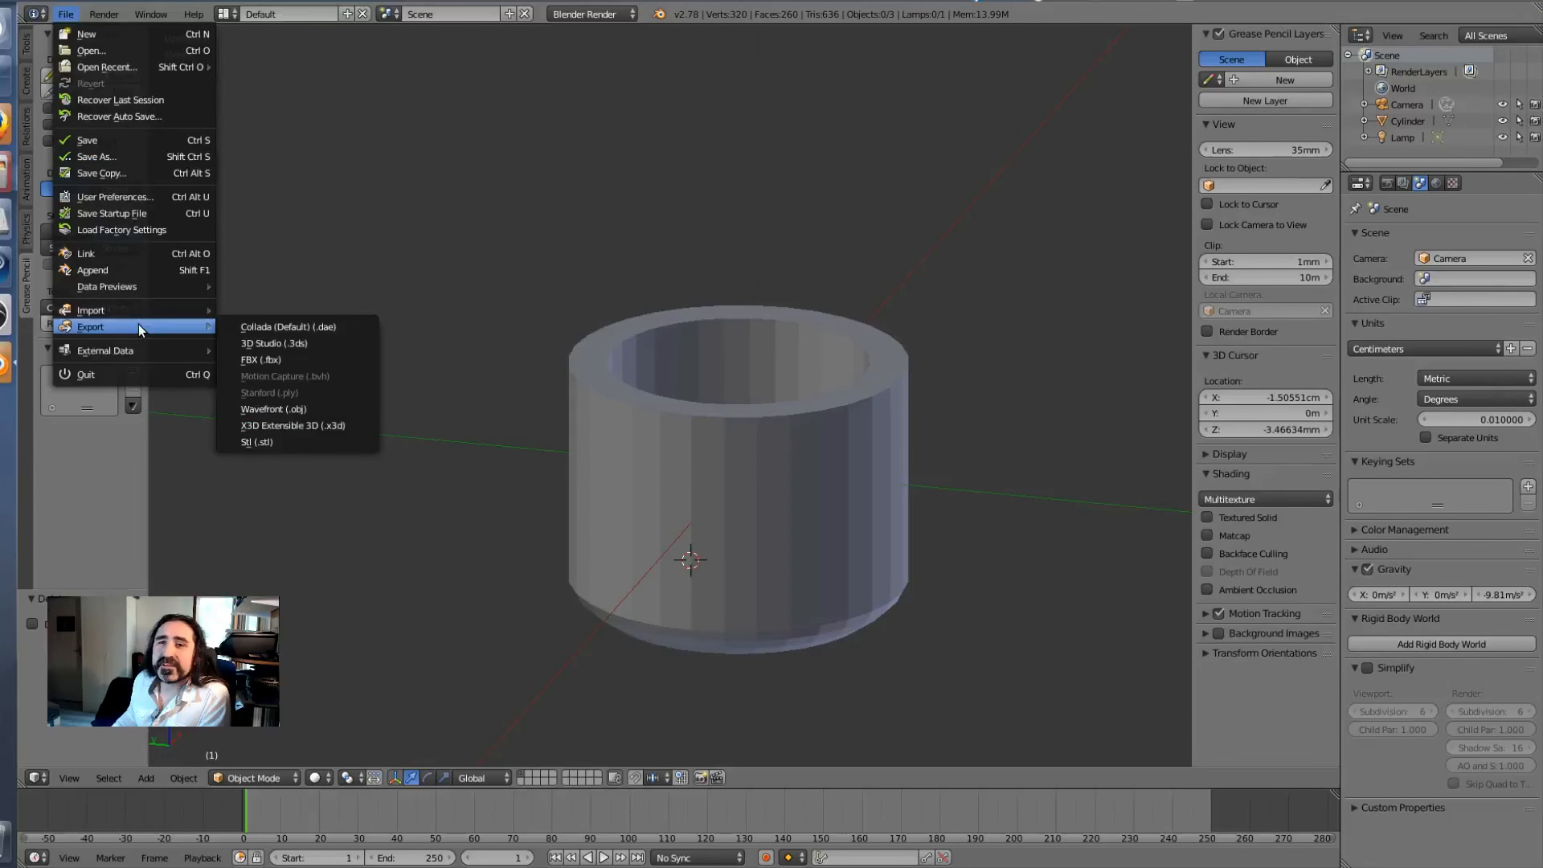
pyautogui.click(294, 442)
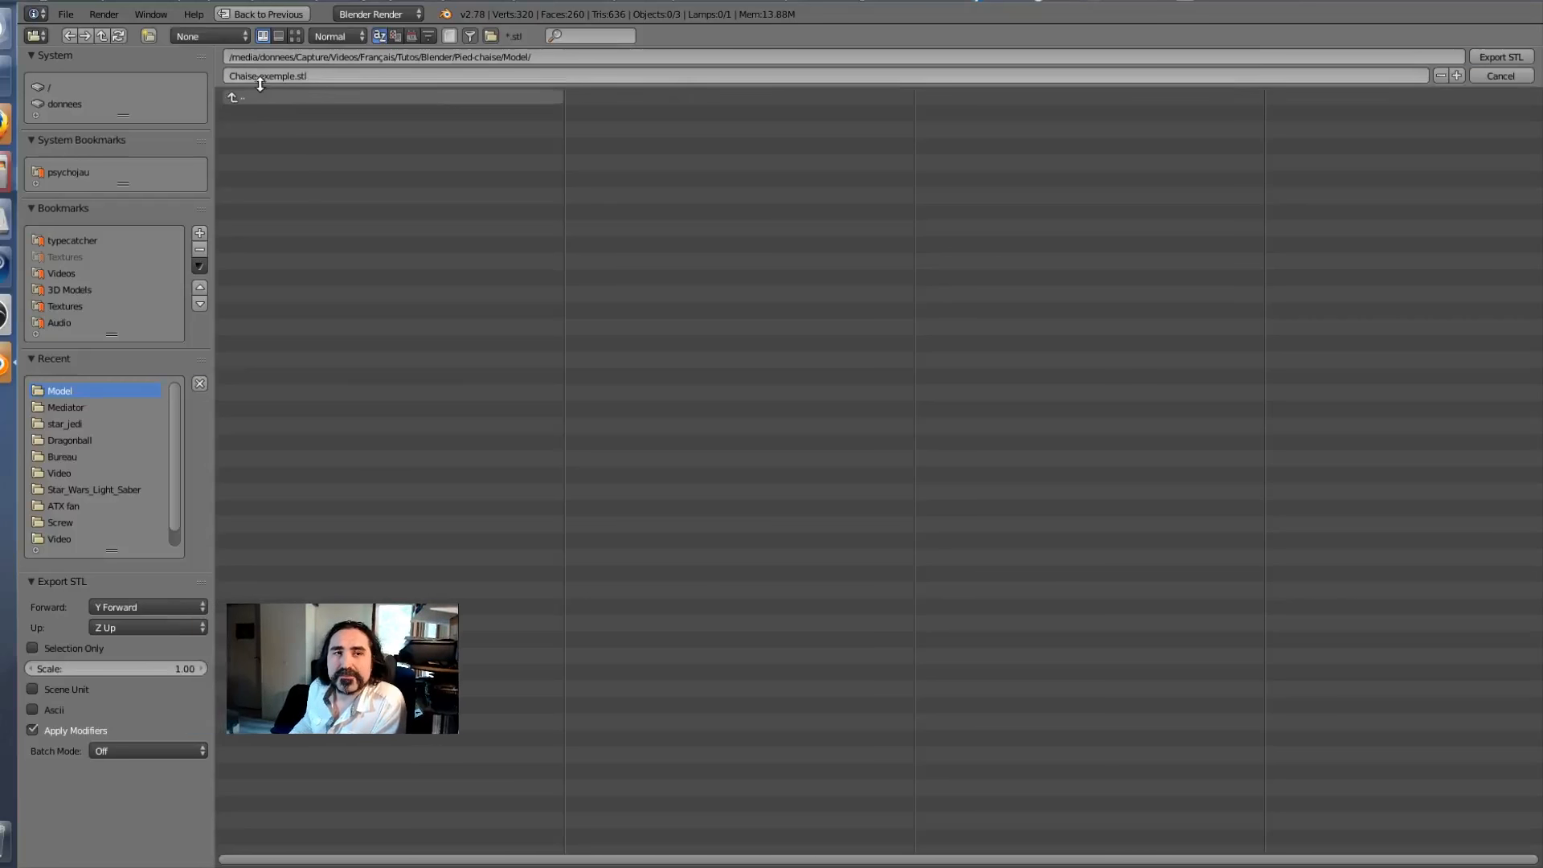
pyautogui.click(30, 649)
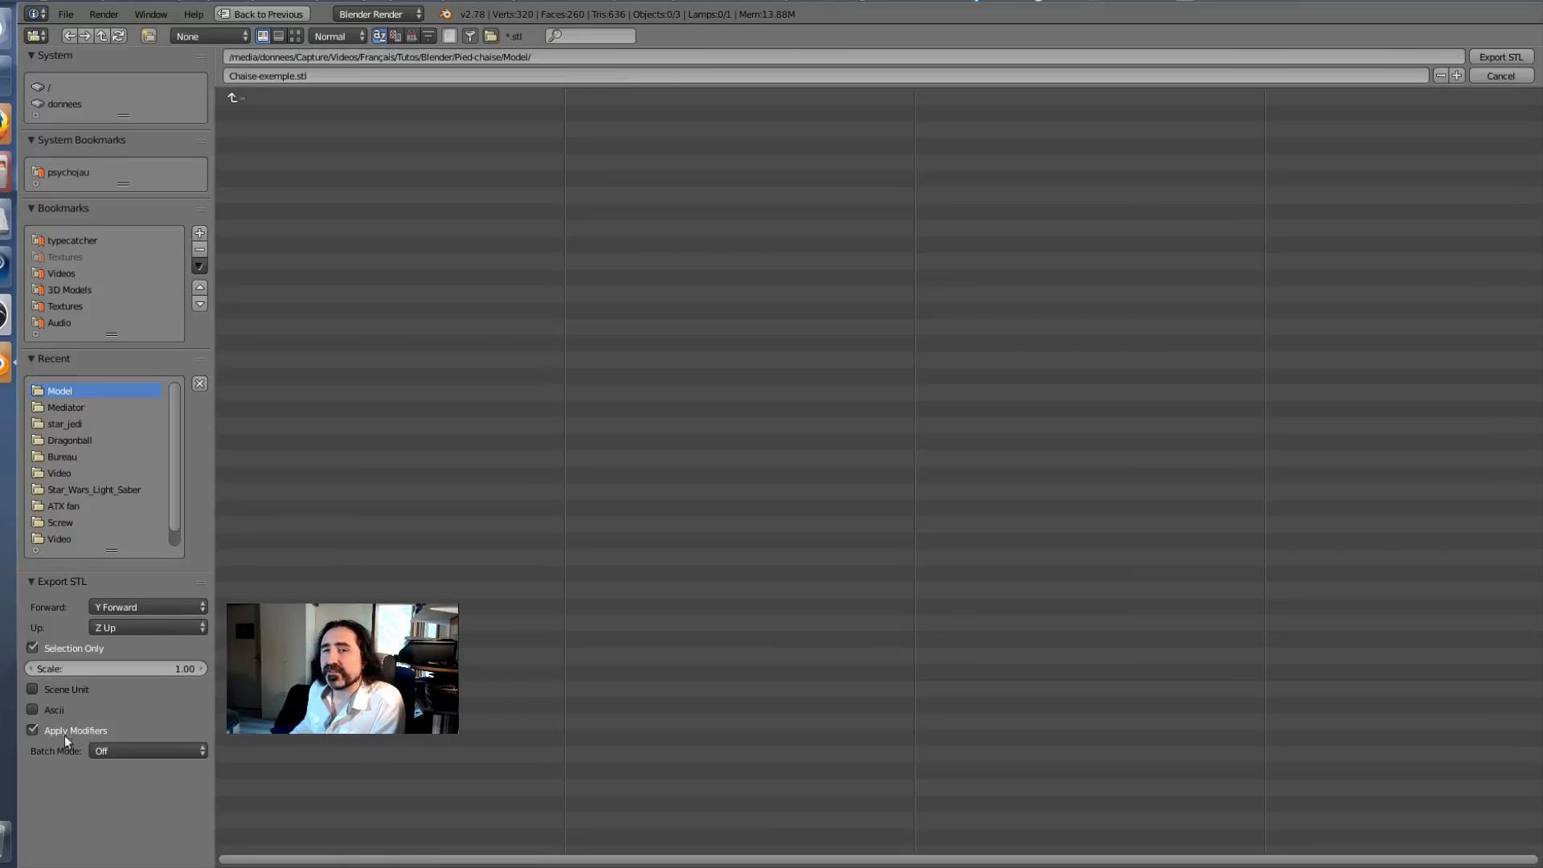
pyautogui.click(76, 686)
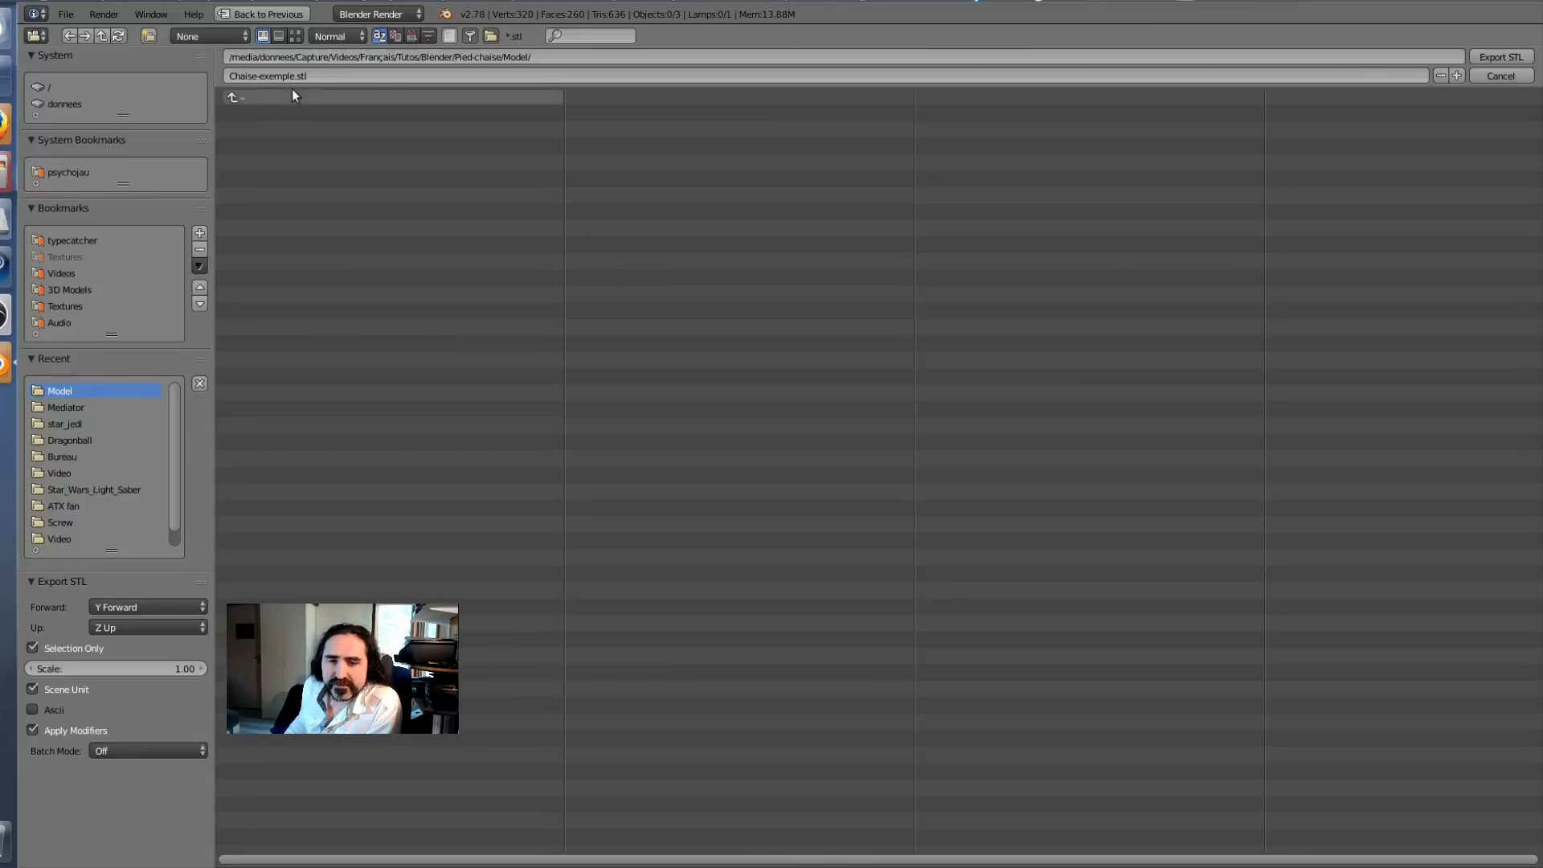
pyautogui.click(1503, 58)
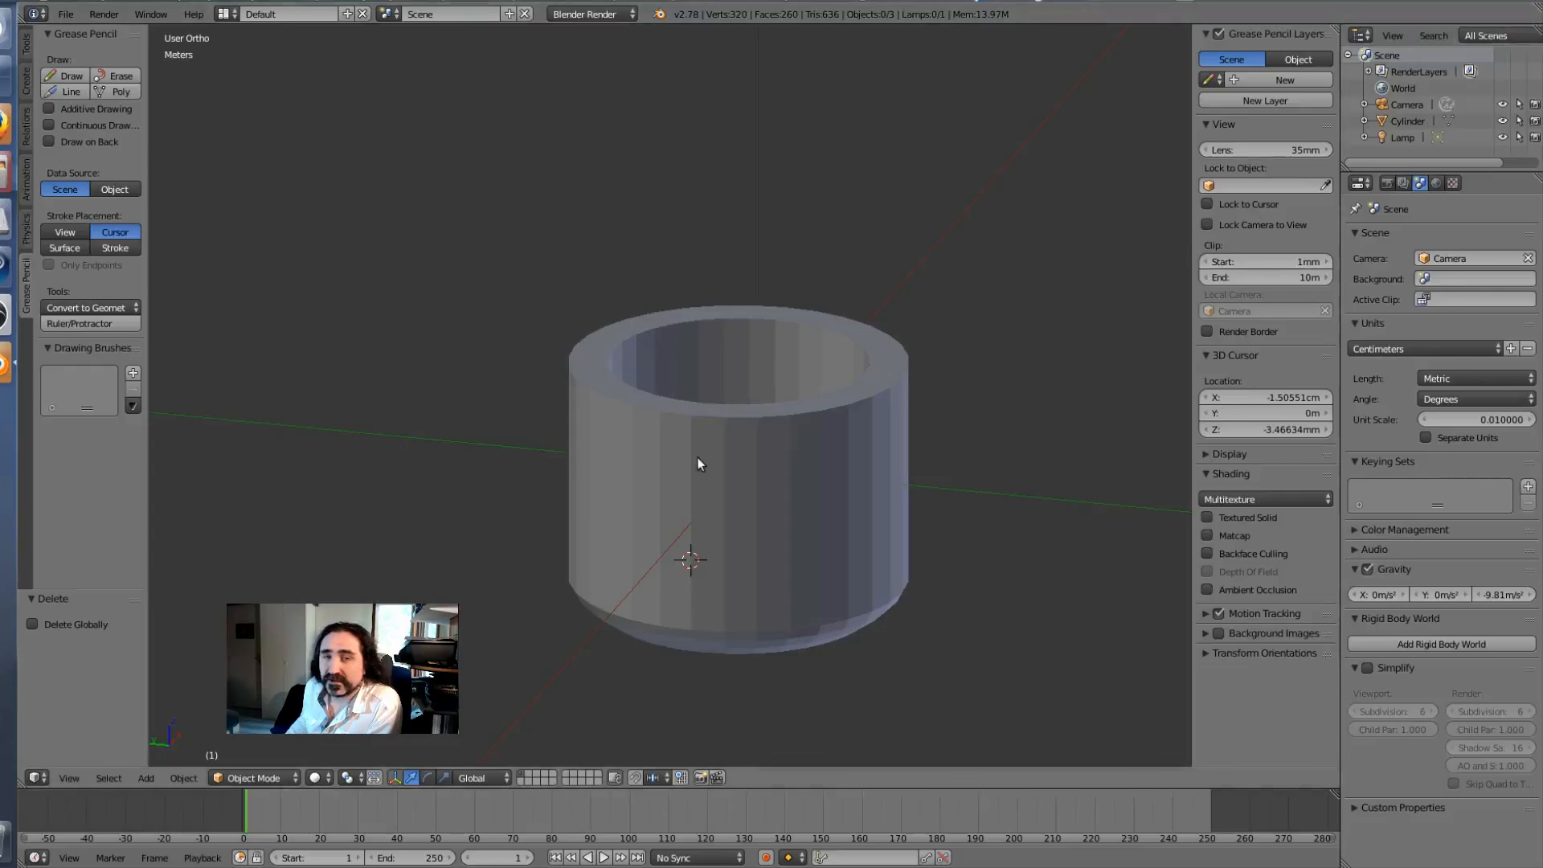
# Step: Launch Cura and load the exported STL cup onto the Witbox build plate
pyautogui.press('super')
pyautogui.write('cur')
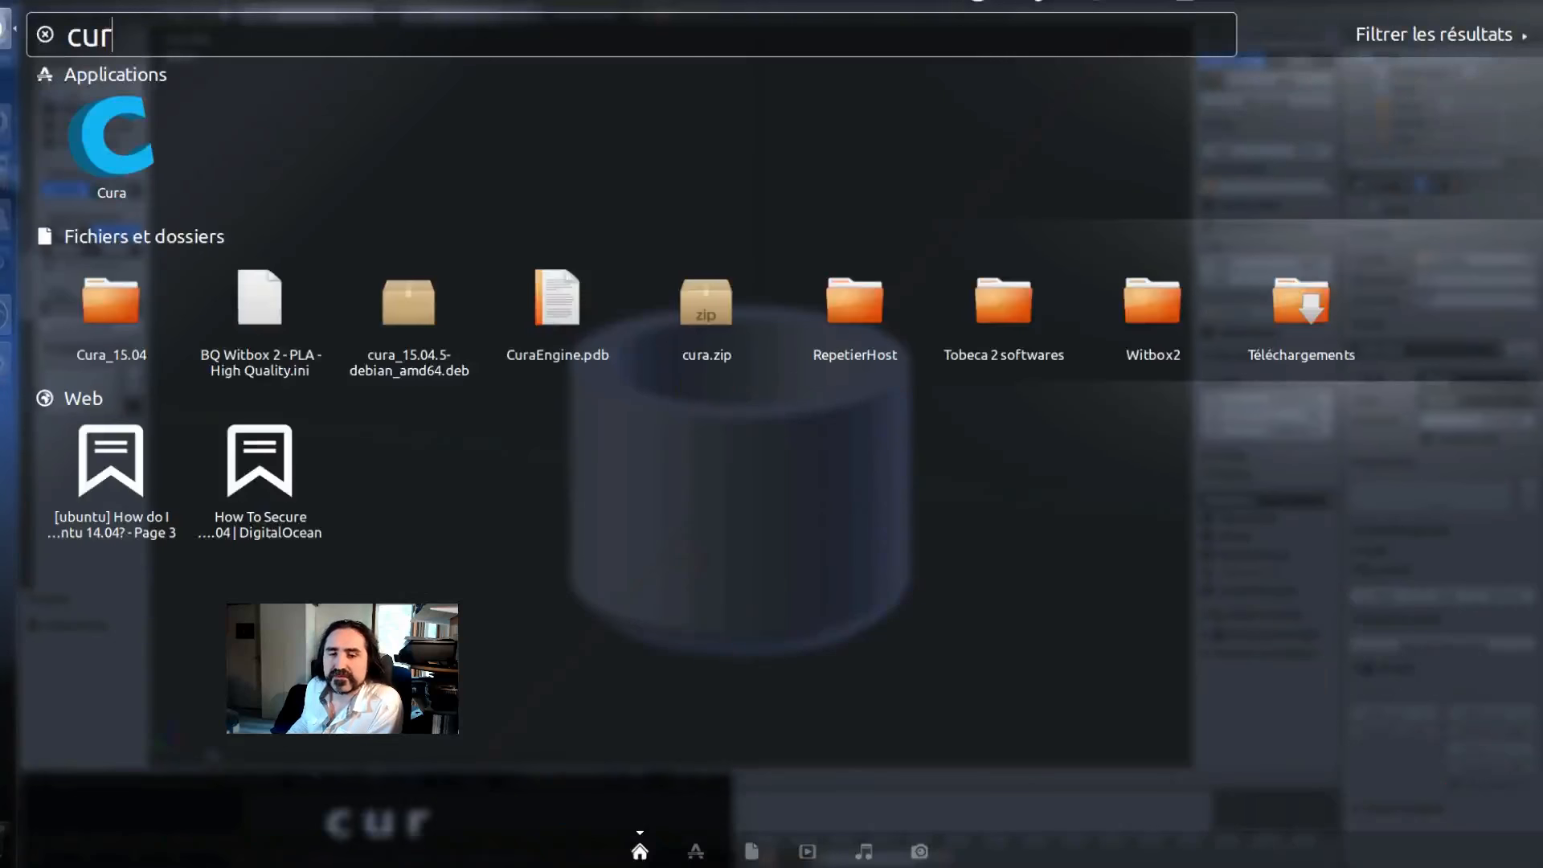
pyautogui.click(76, 119)
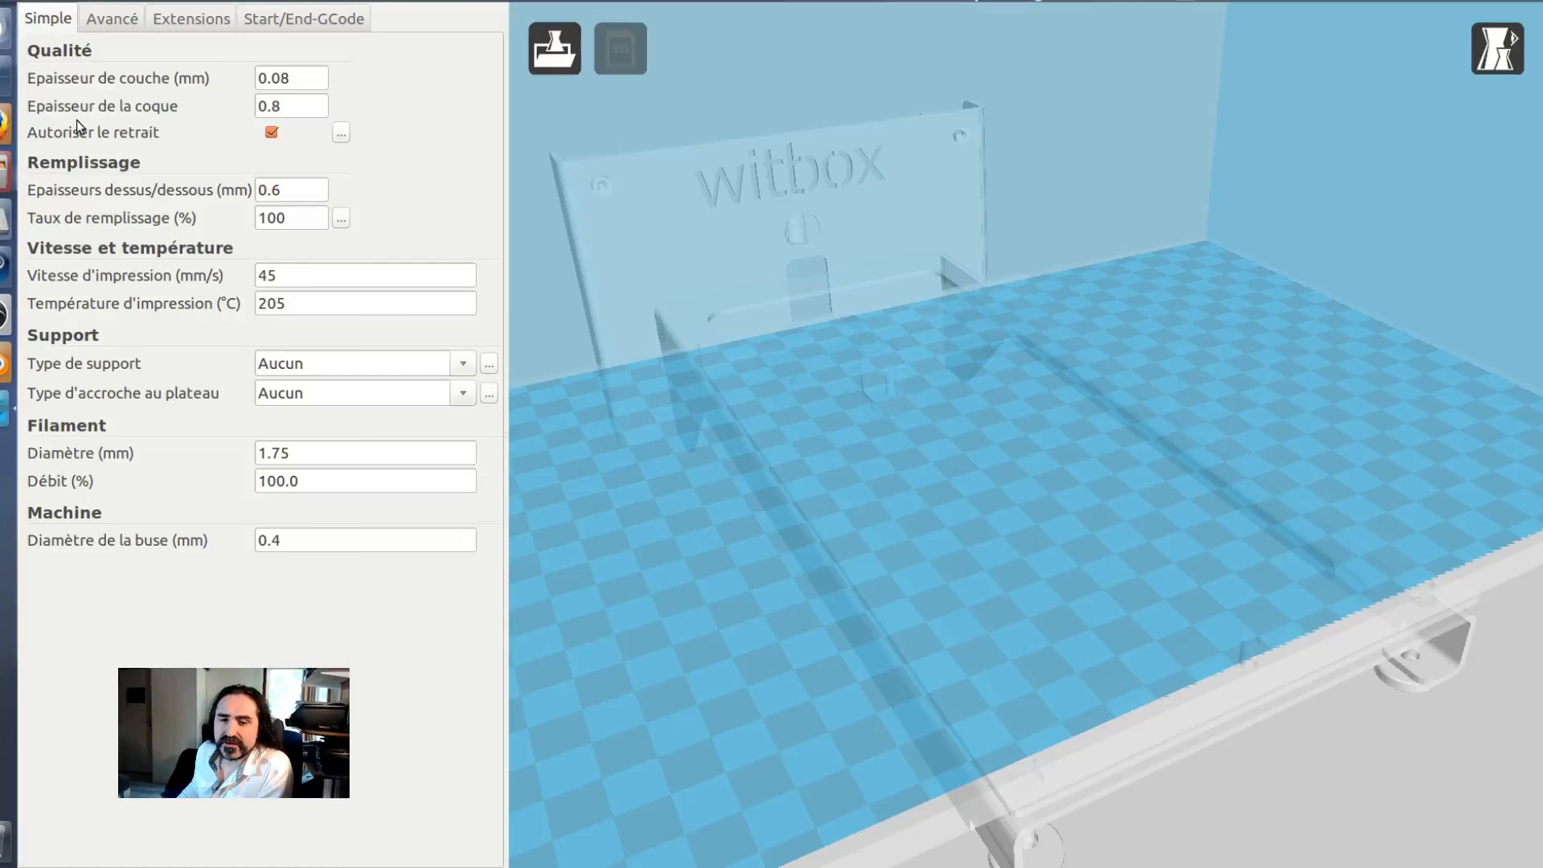
pyautogui.click(566, 51)
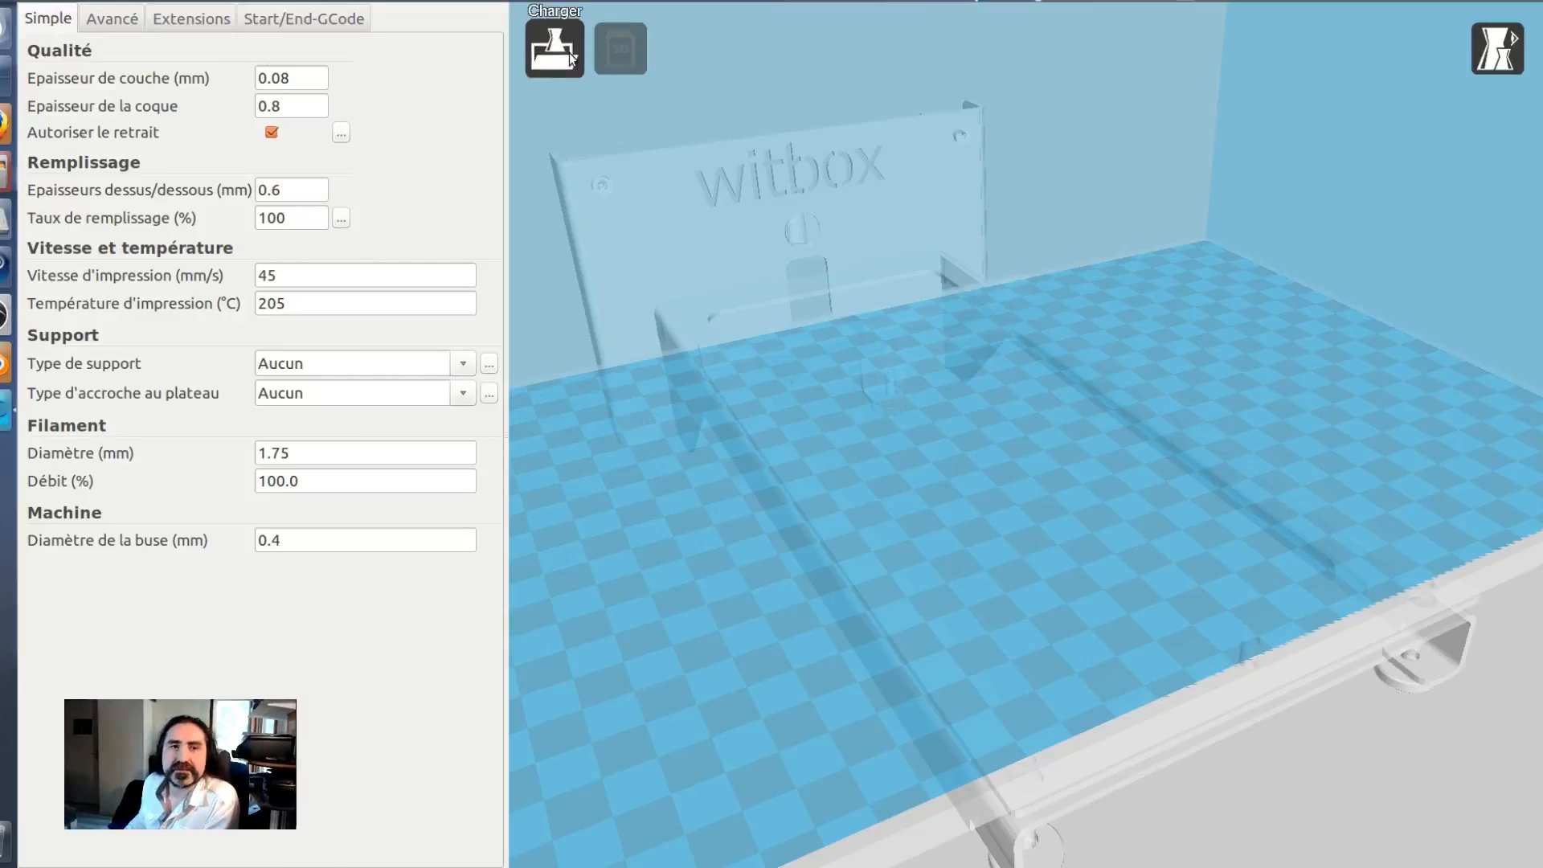
pyautogui.doubleClick(316, 123)
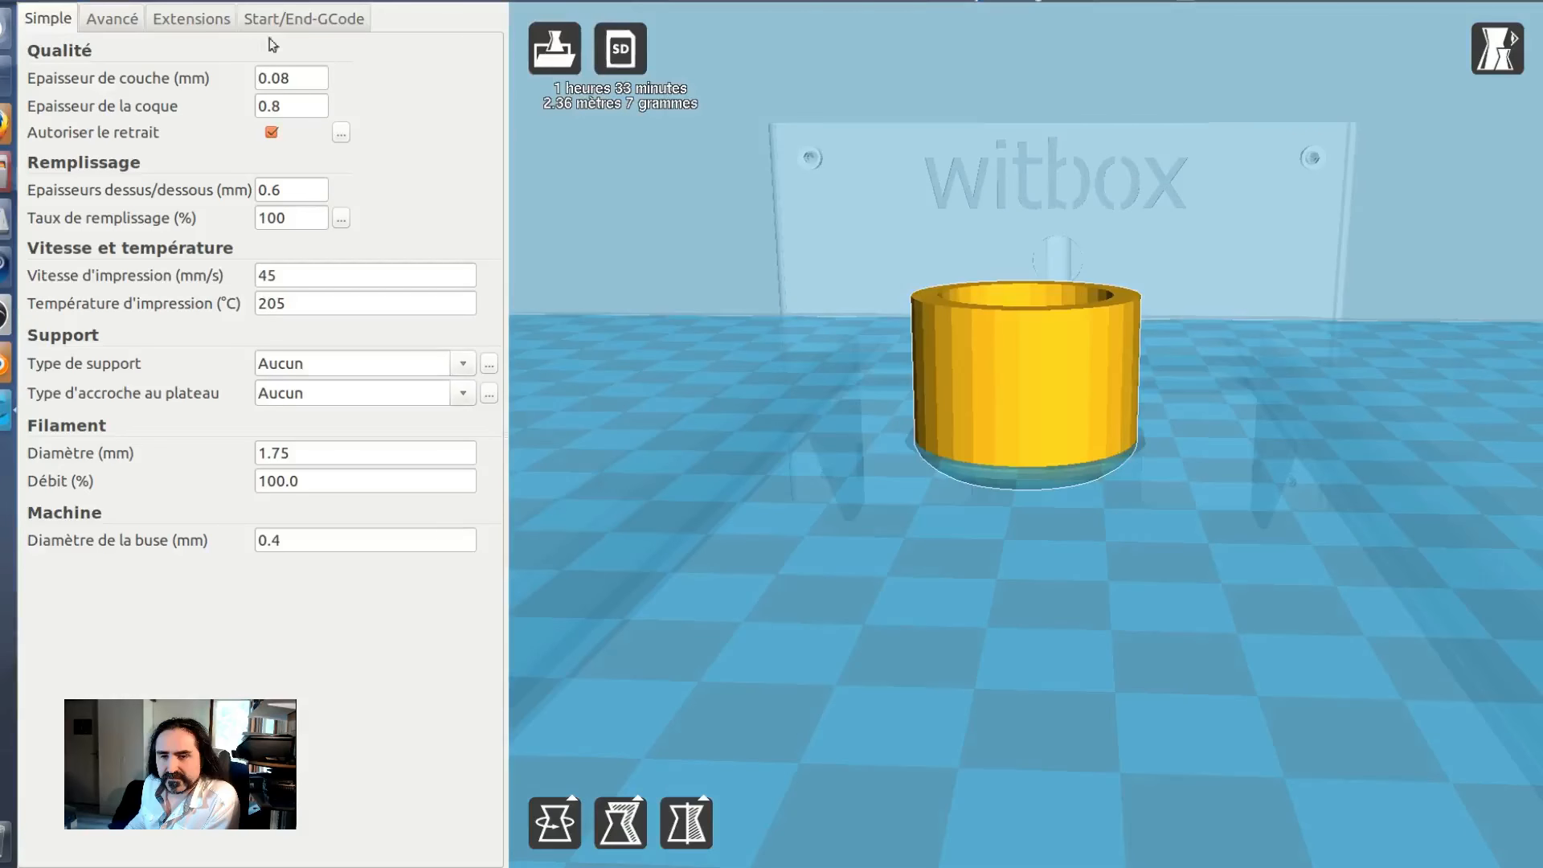
# Step: Load the print profile "BQ Witbox 2 - Filaflex.ini" from the Cura_15.04 folder
pyautogui.click(61, 2)
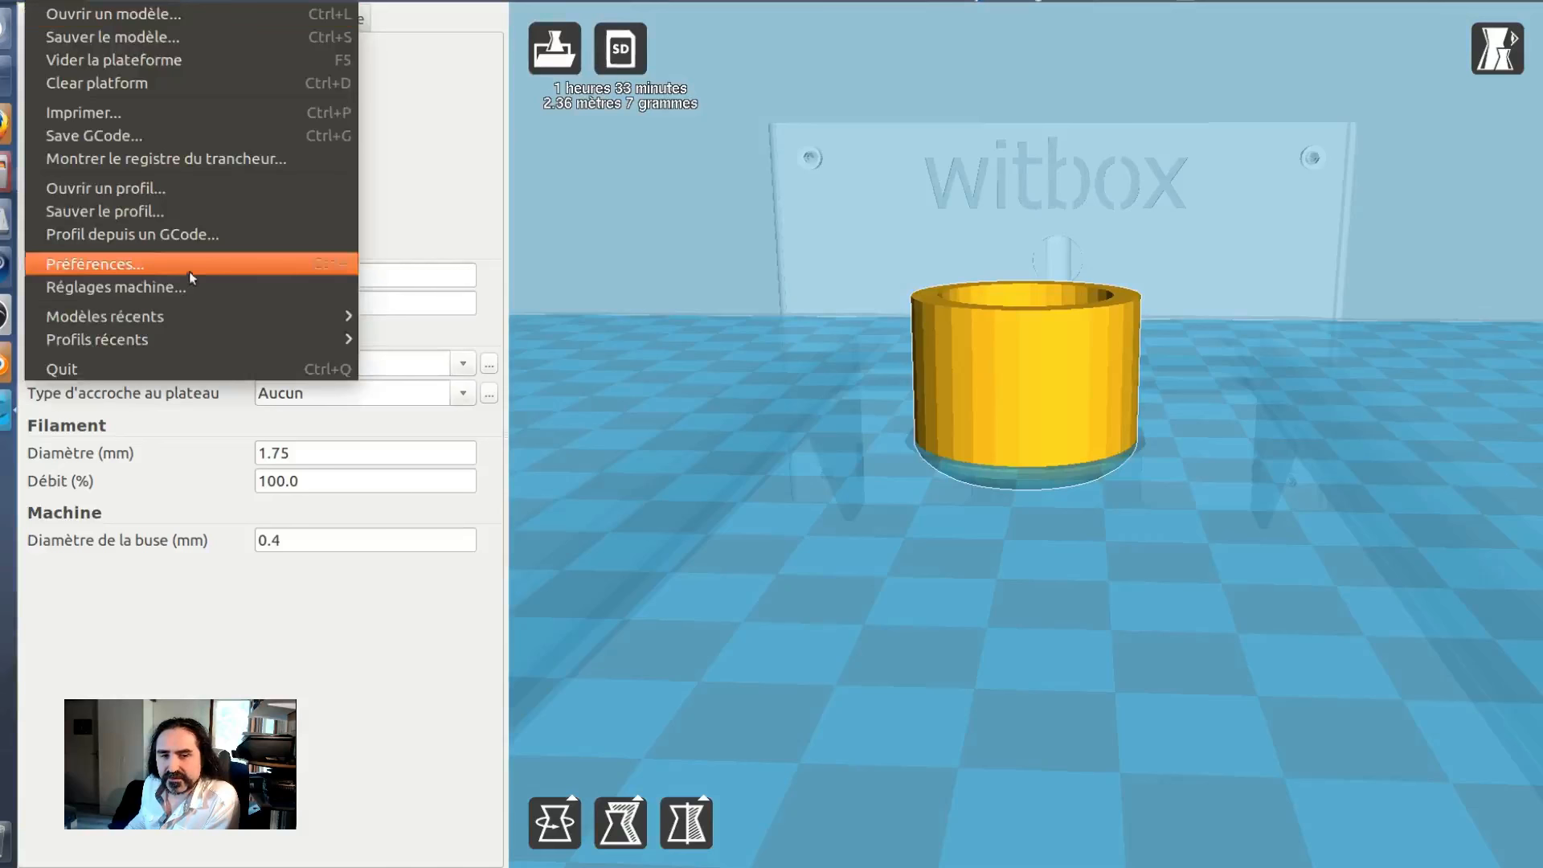
pyautogui.moveTo(225, 316)
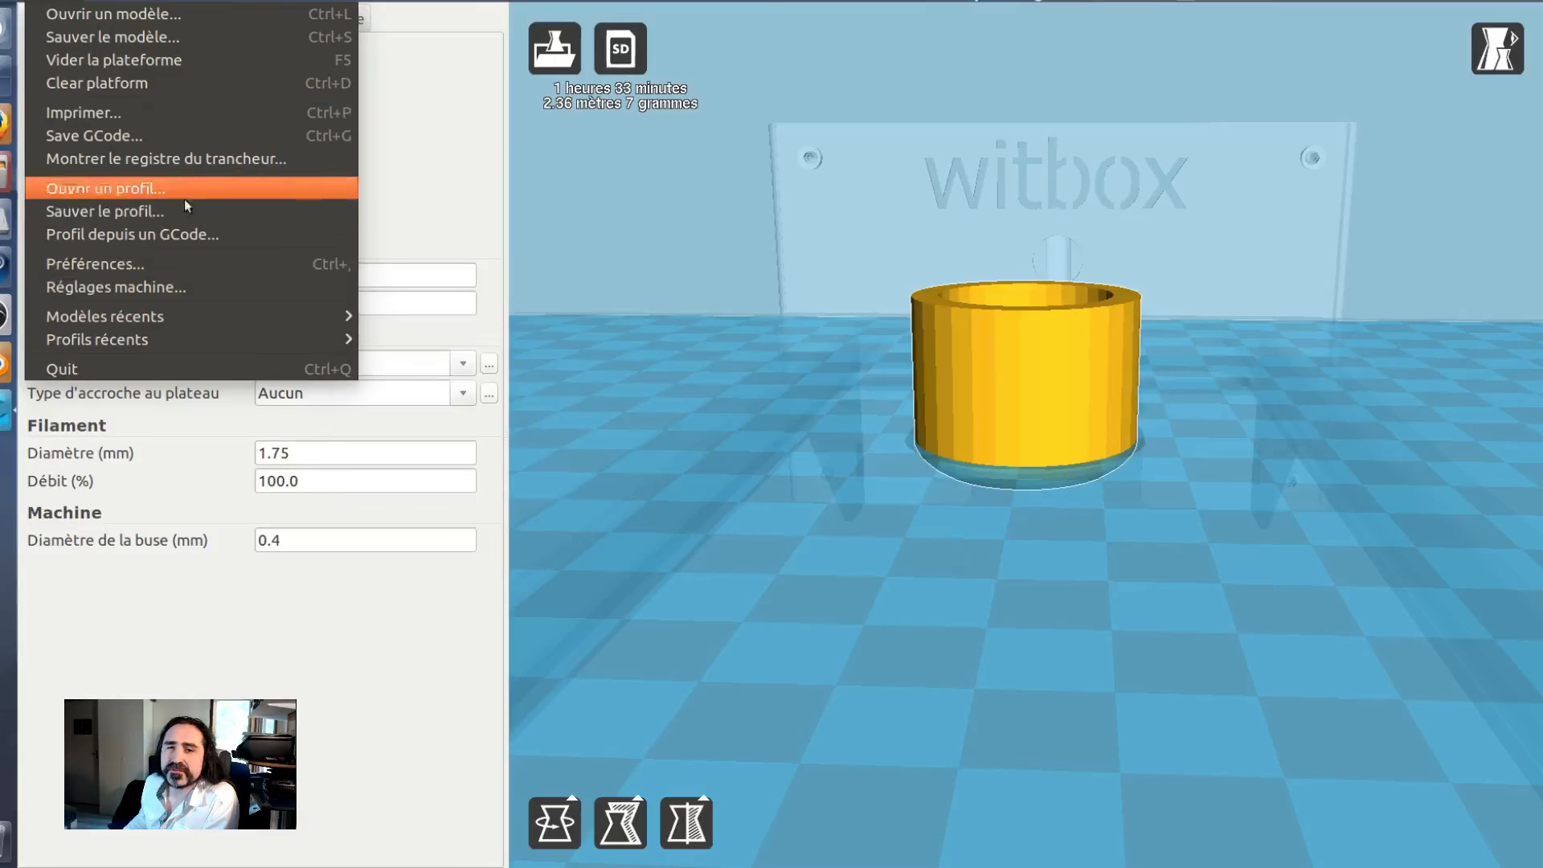
pyautogui.click(177, 188)
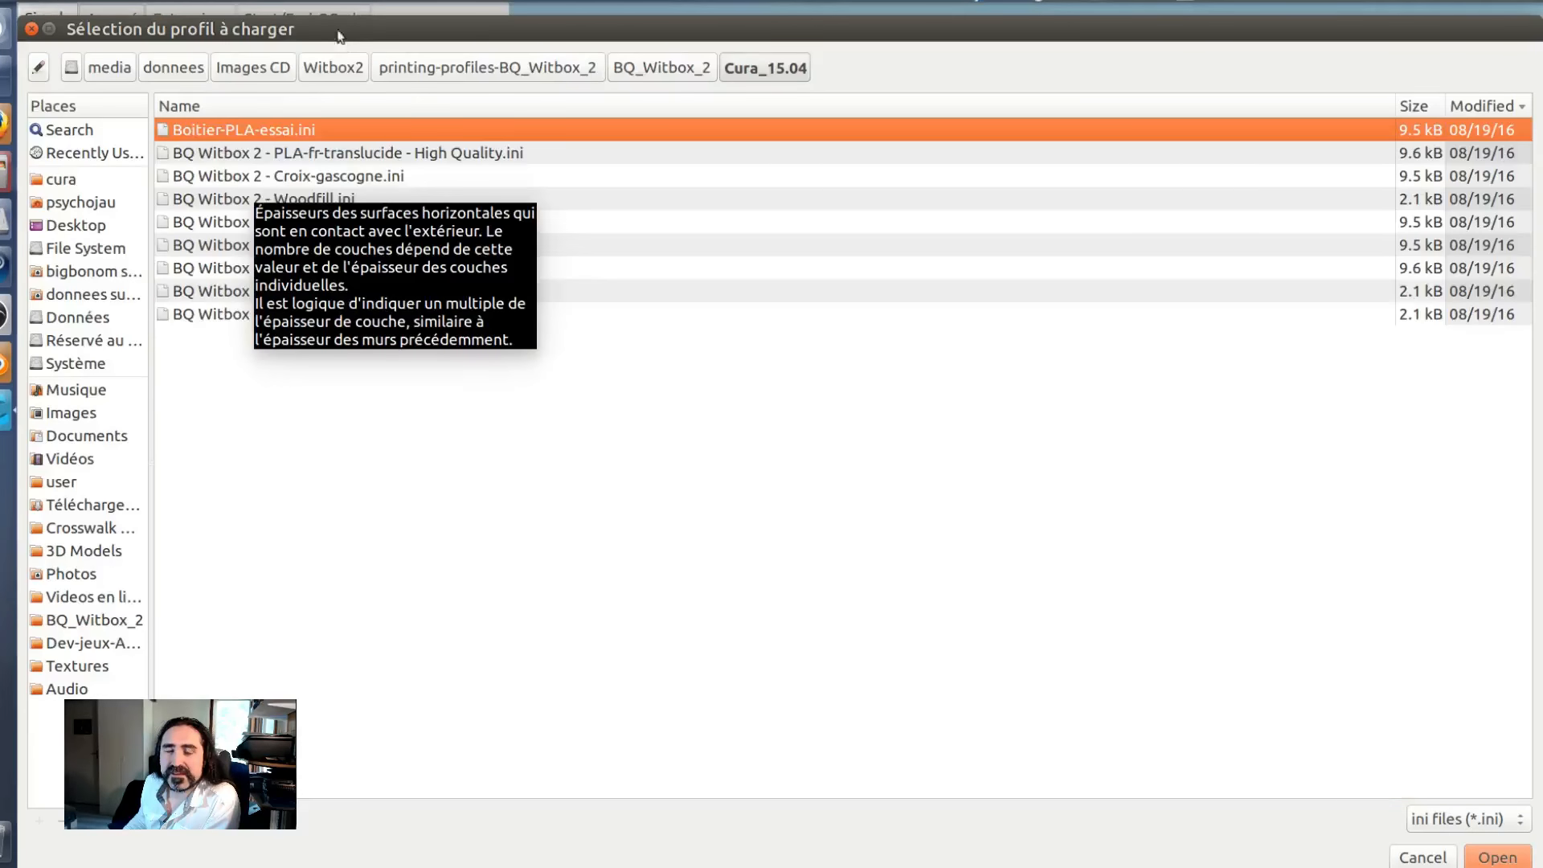
pyautogui.moveTo(338, 30); pyautogui.dragTo(778, 32)
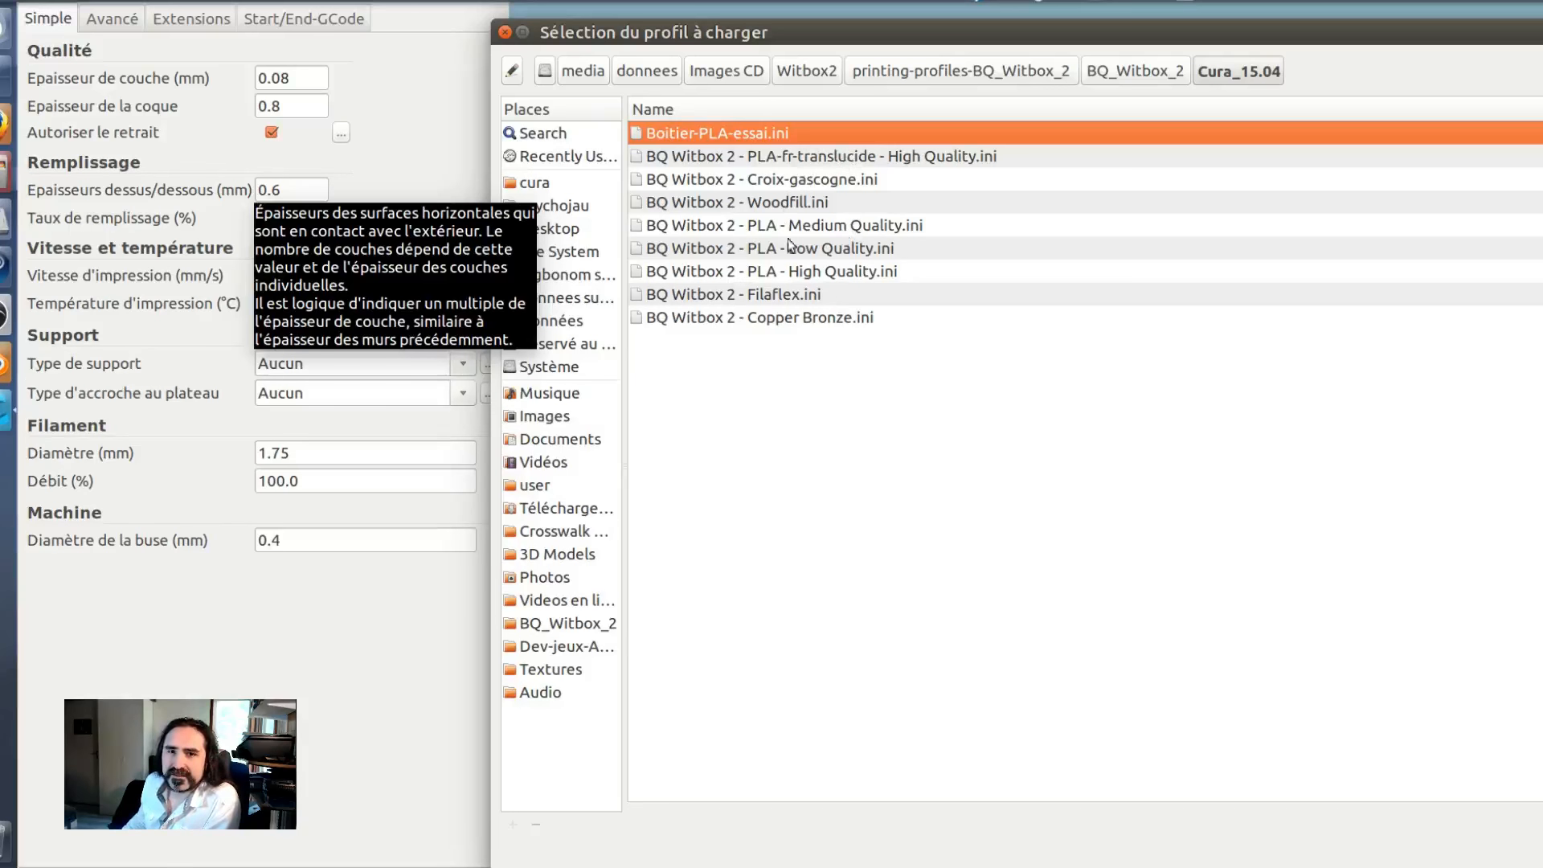
pyautogui.click(780, 294)
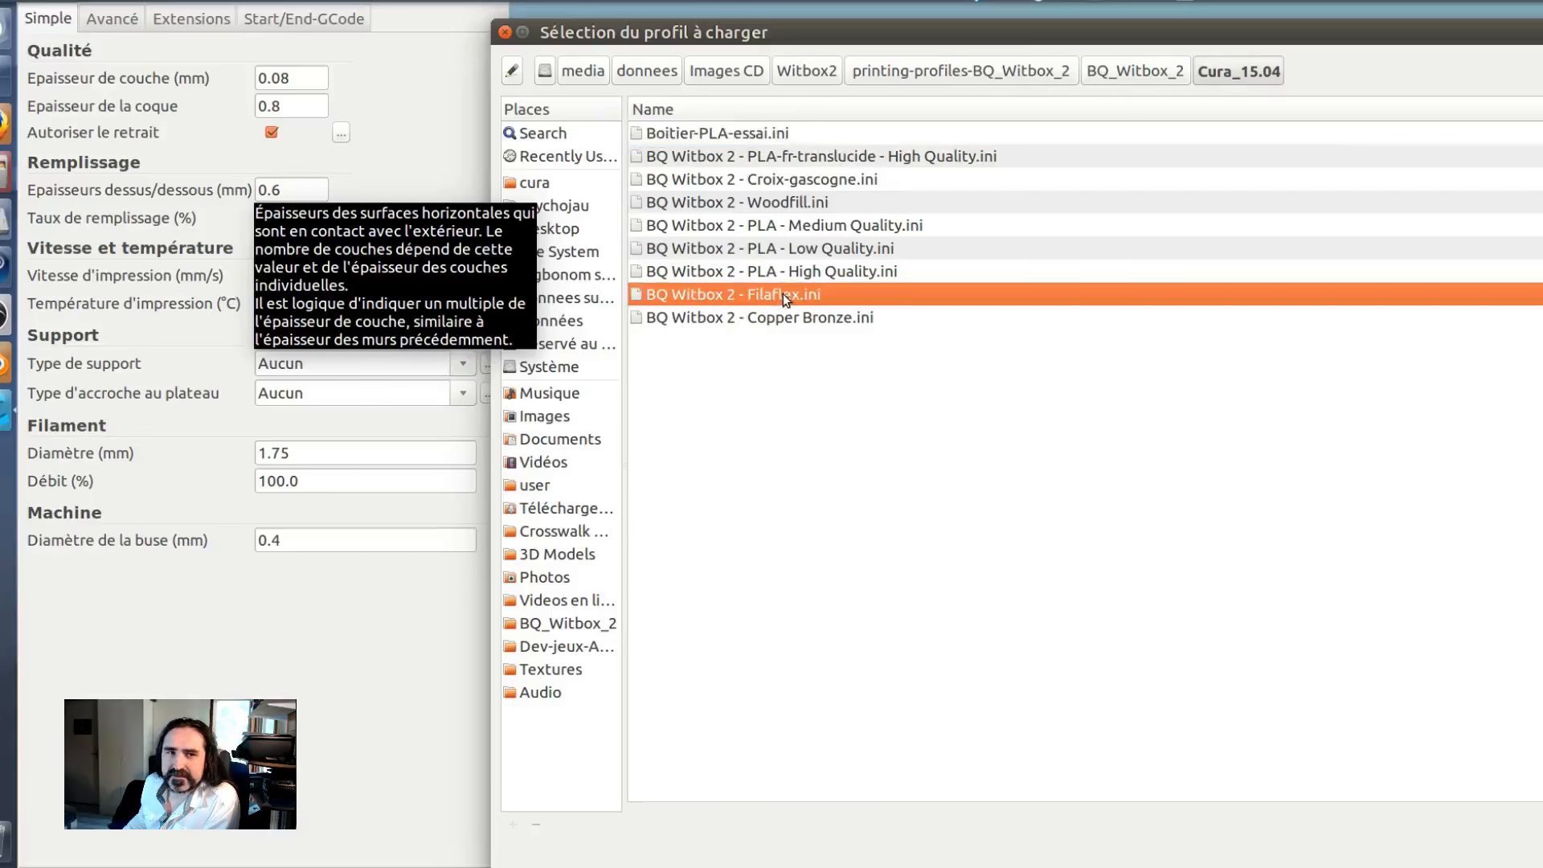
pyautogui.doubleClick(791, 296)
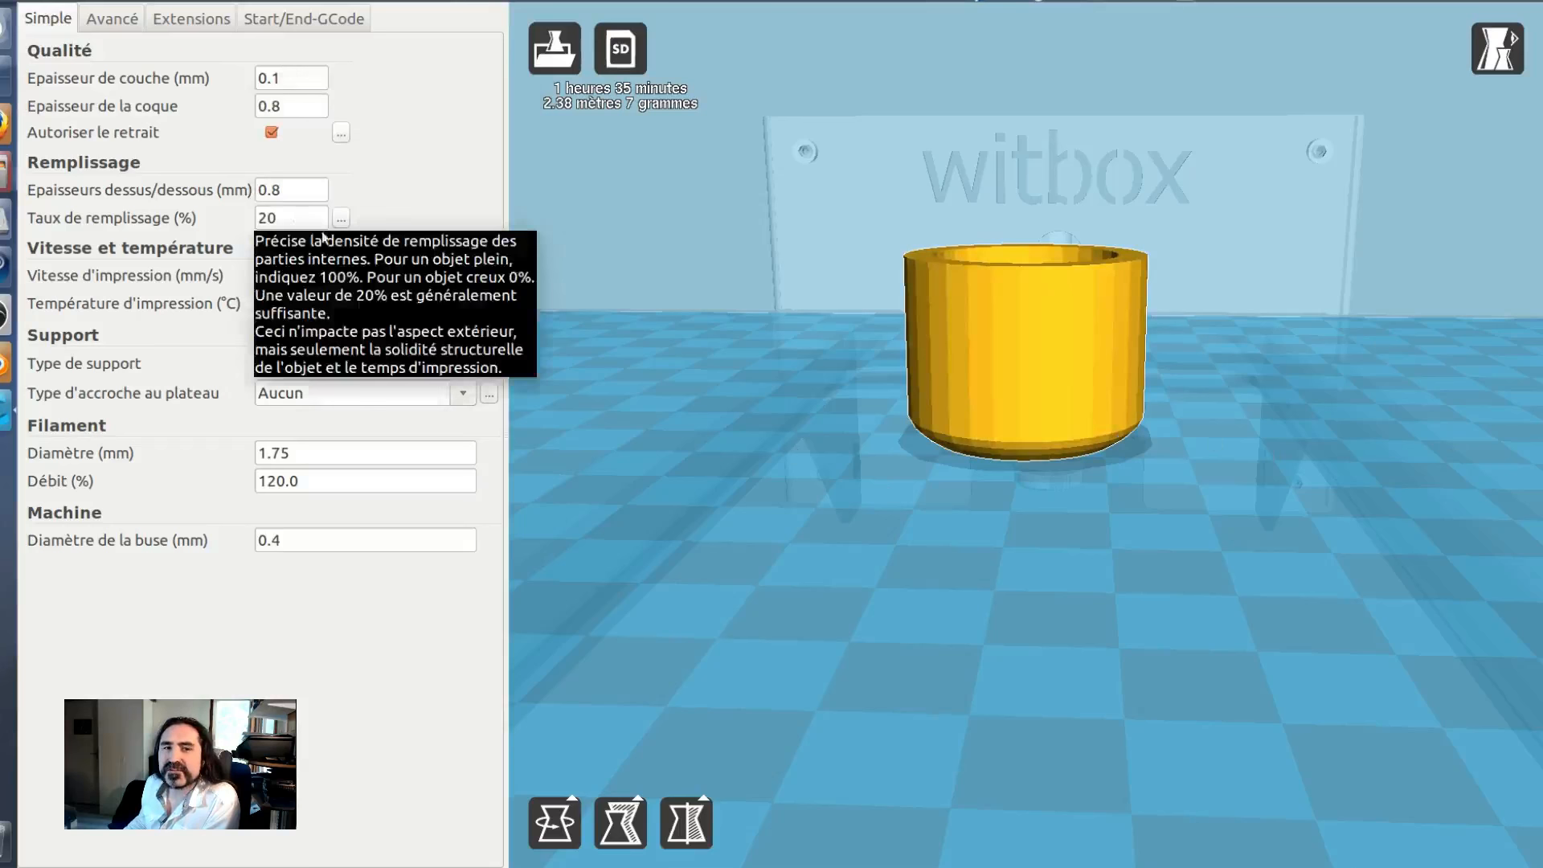
# Step: Set the infill rate (Taux de remplissage) to 100%
pyautogui.click(289, 218)
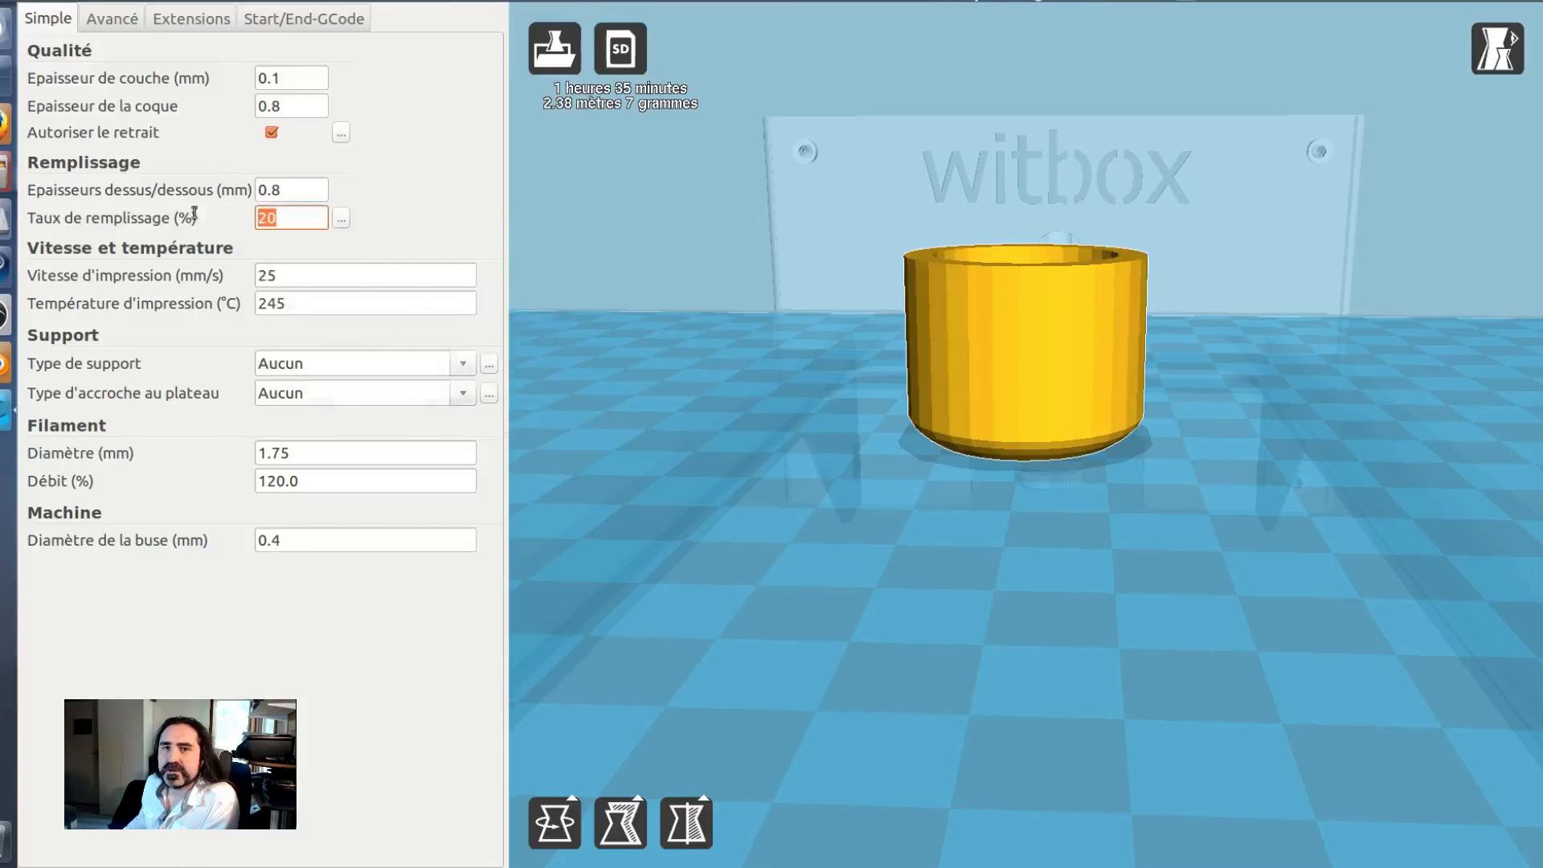
pyautogui.write('100')
pyautogui.press('KP_Enter')
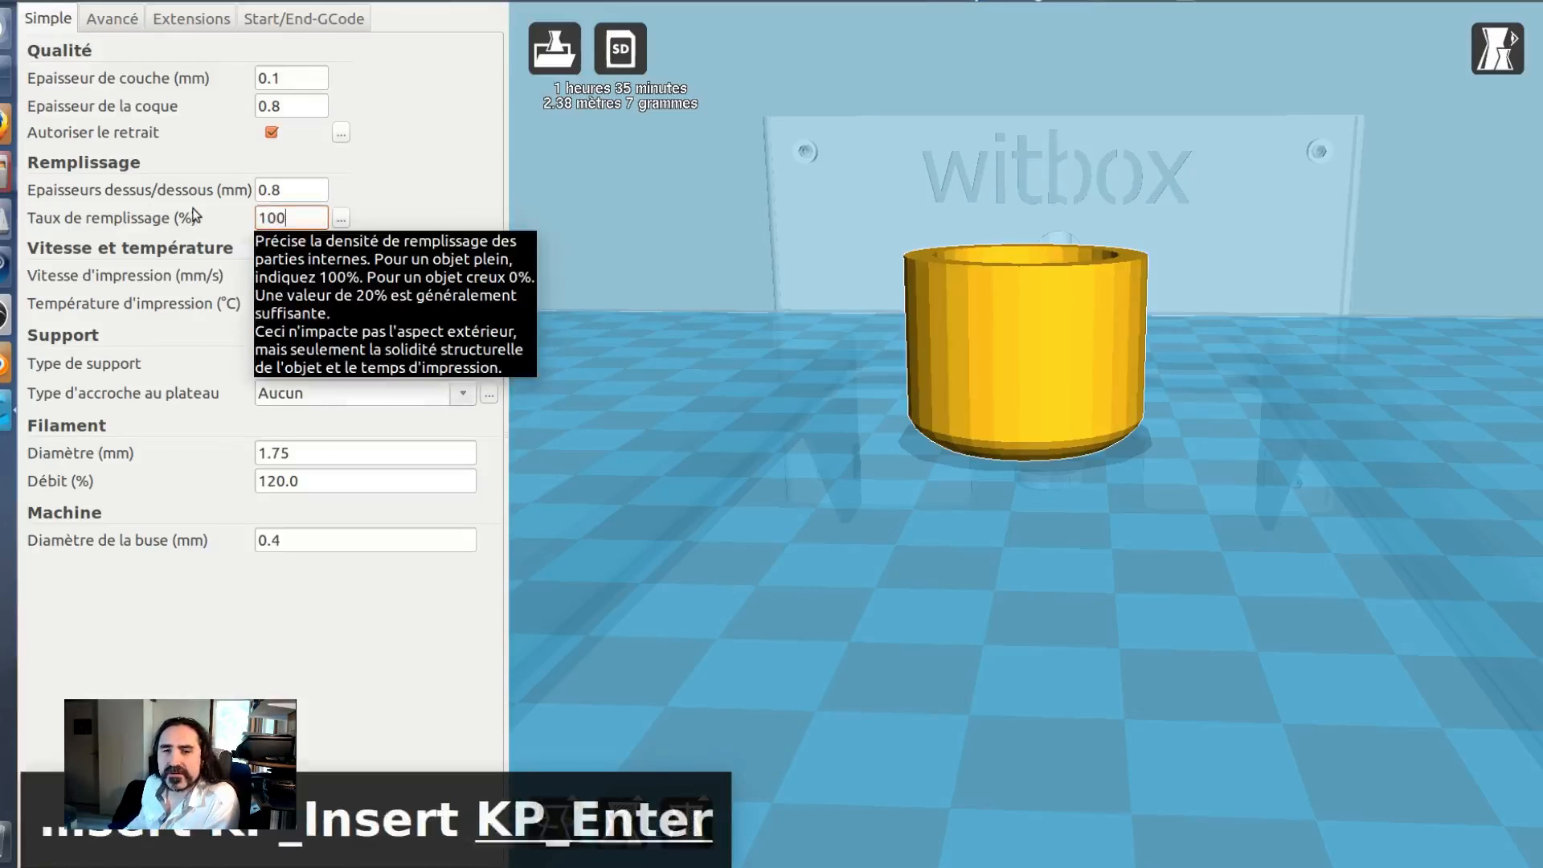
pyautogui.scroll(2, 1310, 335)
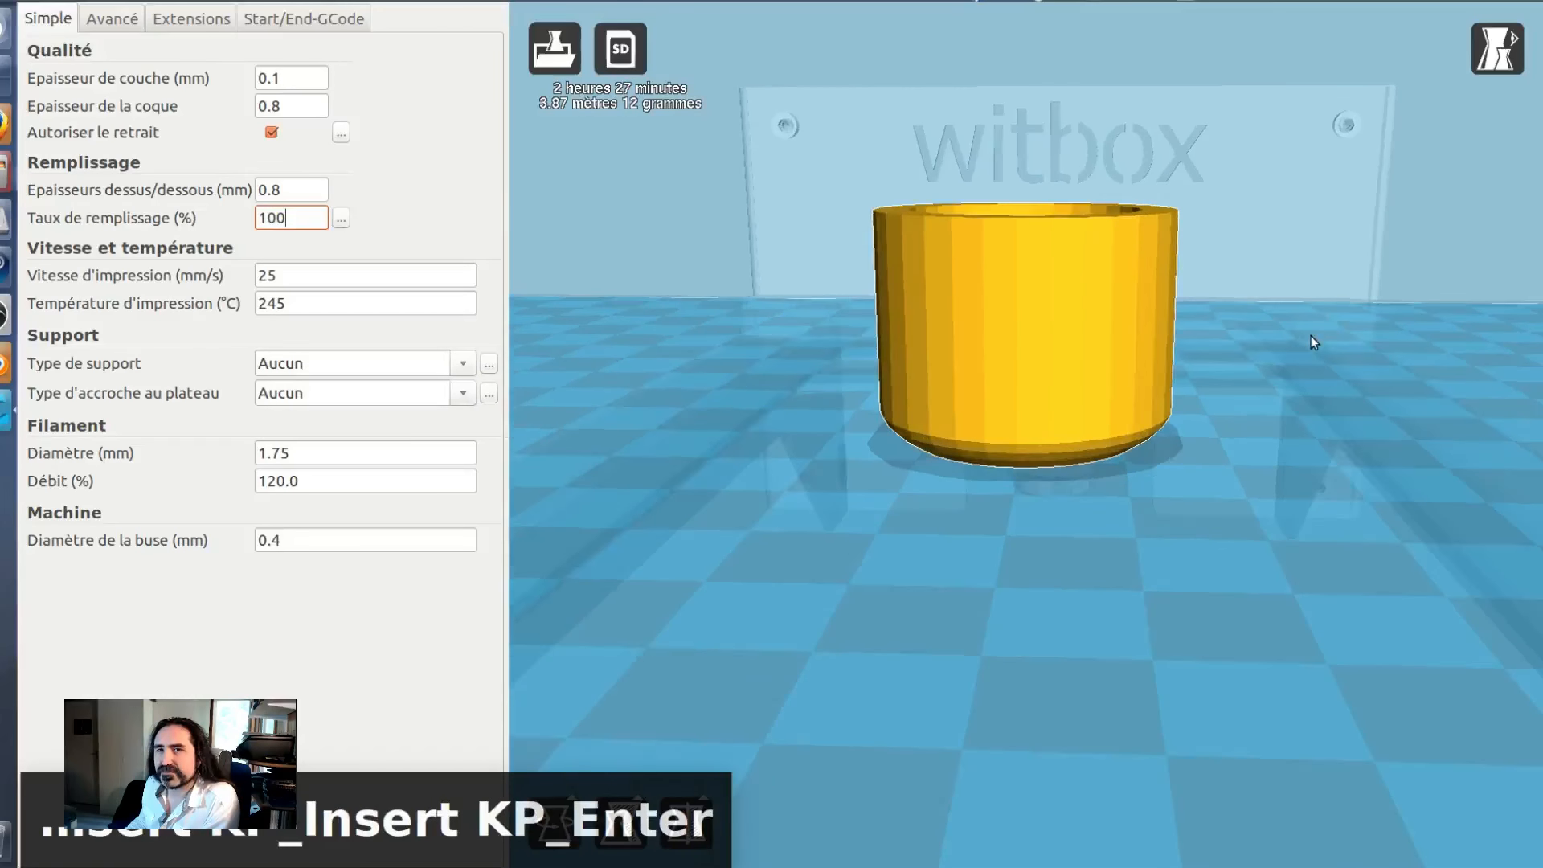
pyautogui.moveTo(288, 214)
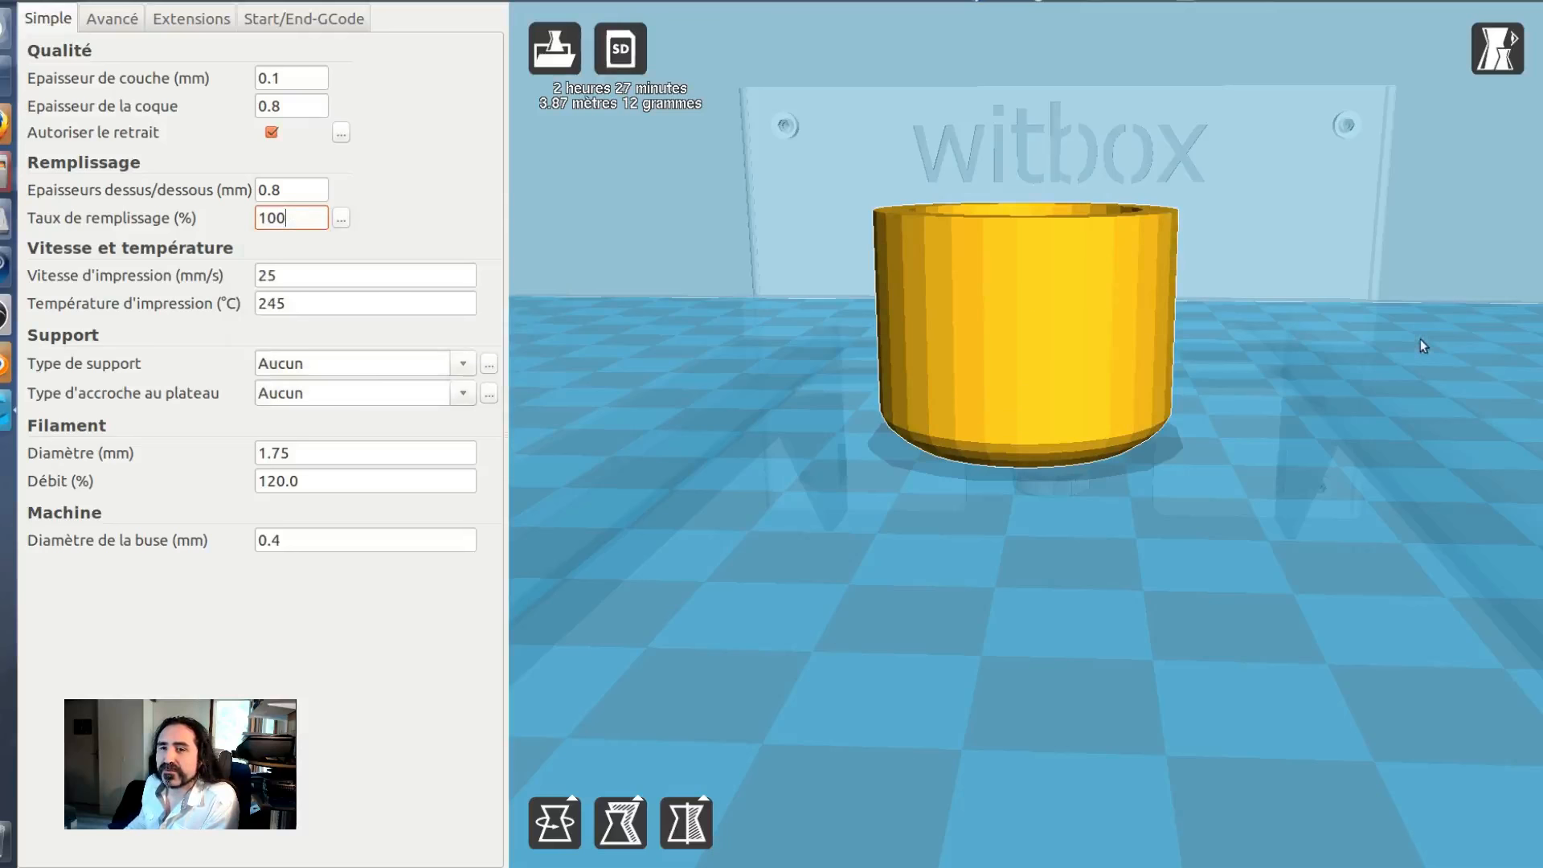
# Step: Inspect the cup's rounded base and set the support type to "En contact avec le plateau"
pyautogui.moveTo(1400, 263); pyautogui.dragTo(1371, 332, button='right')
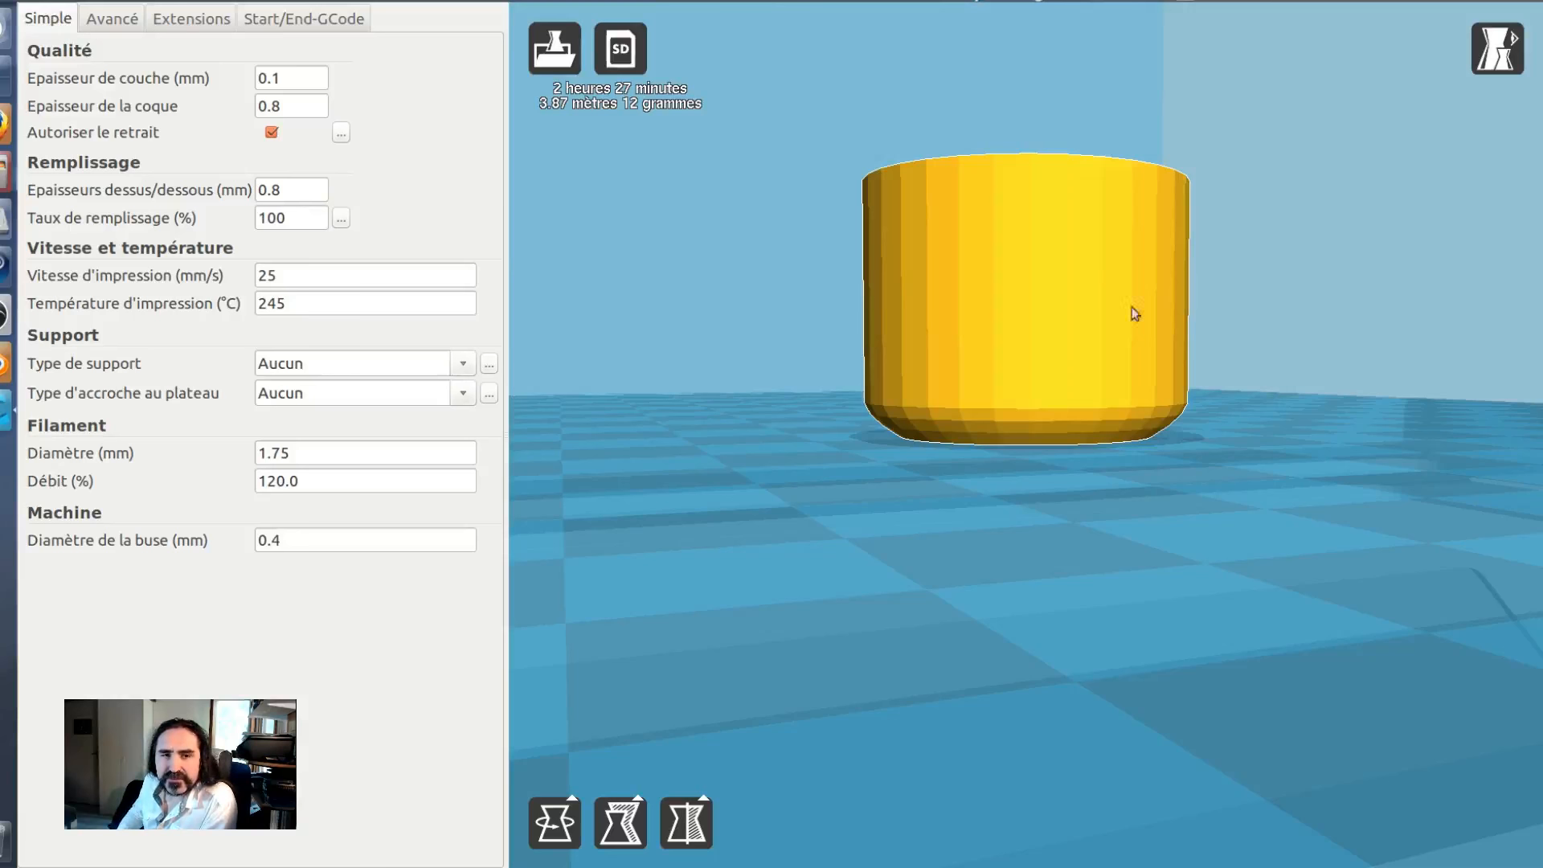
pyautogui.click(466, 363)
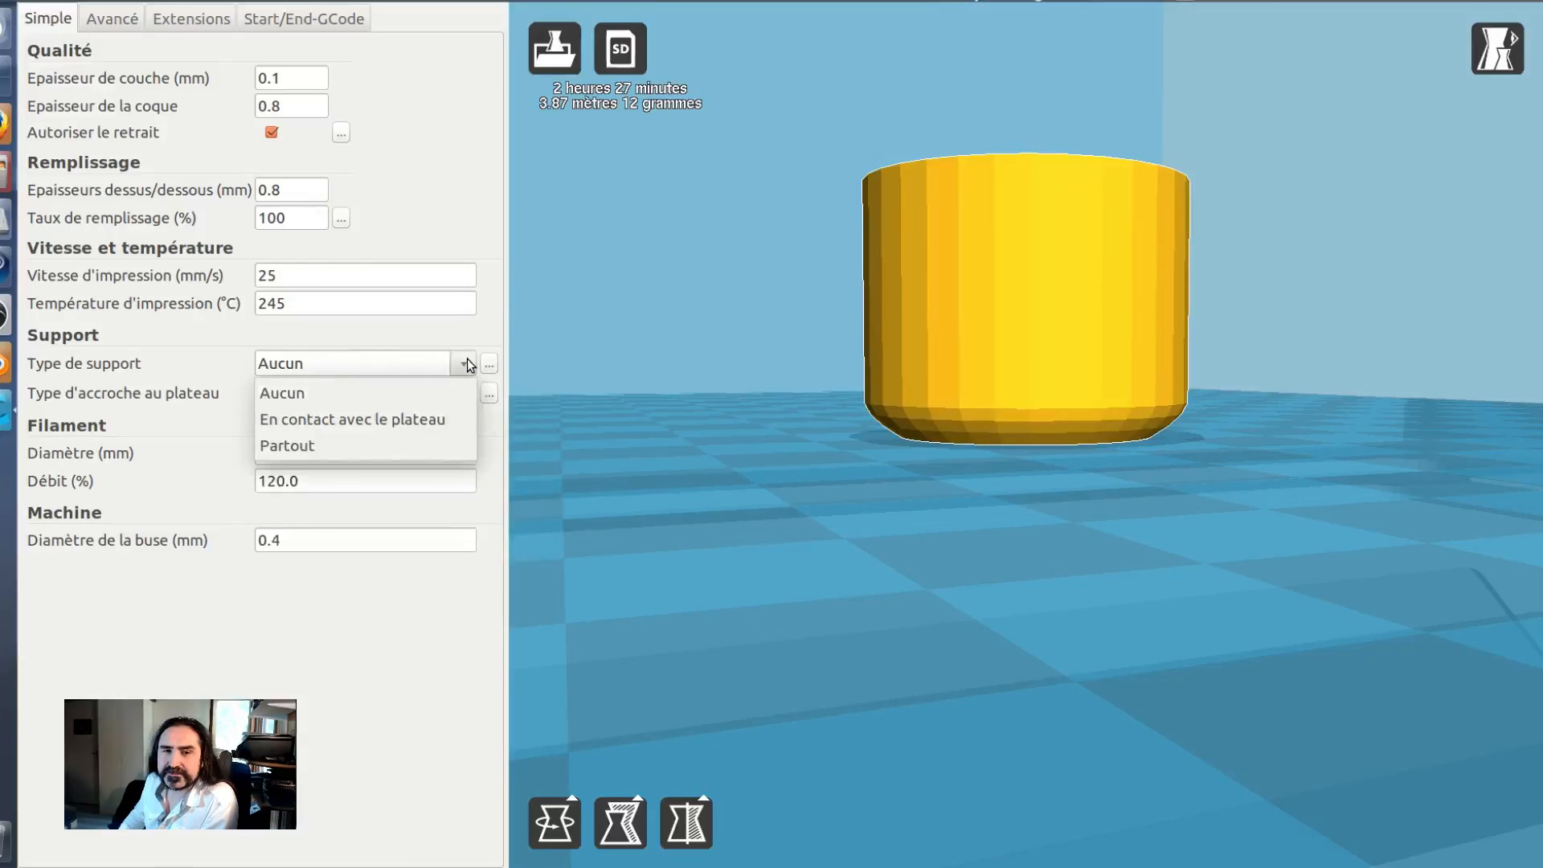
pyautogui.click(434, 418)
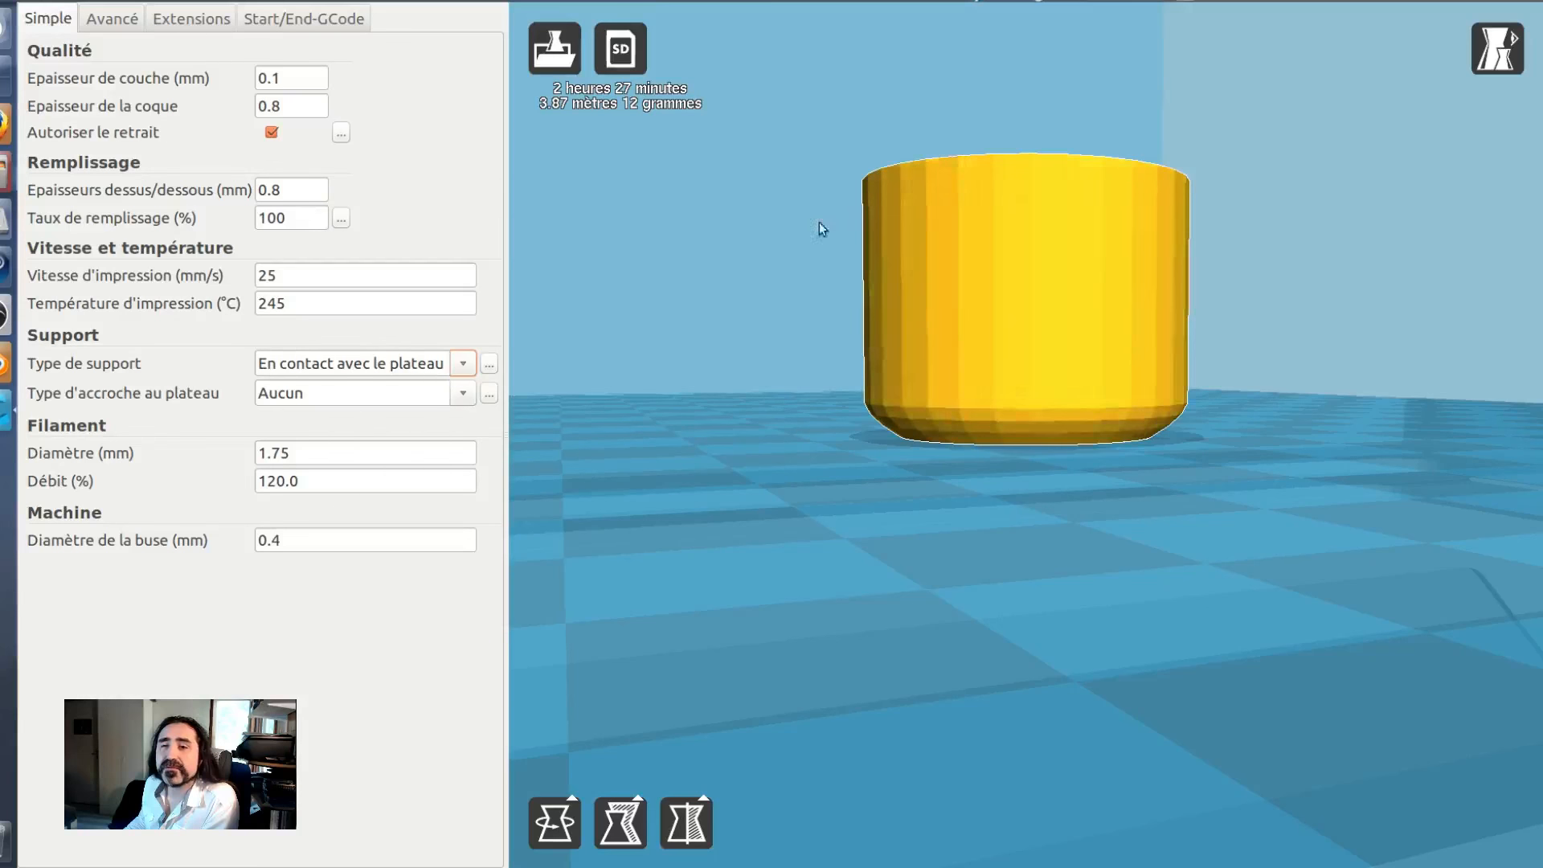
# Step: Rotate the cup upside down so its open rim rests on the build plate, and inspect it from below and above
pyautogui.click(562, 828)
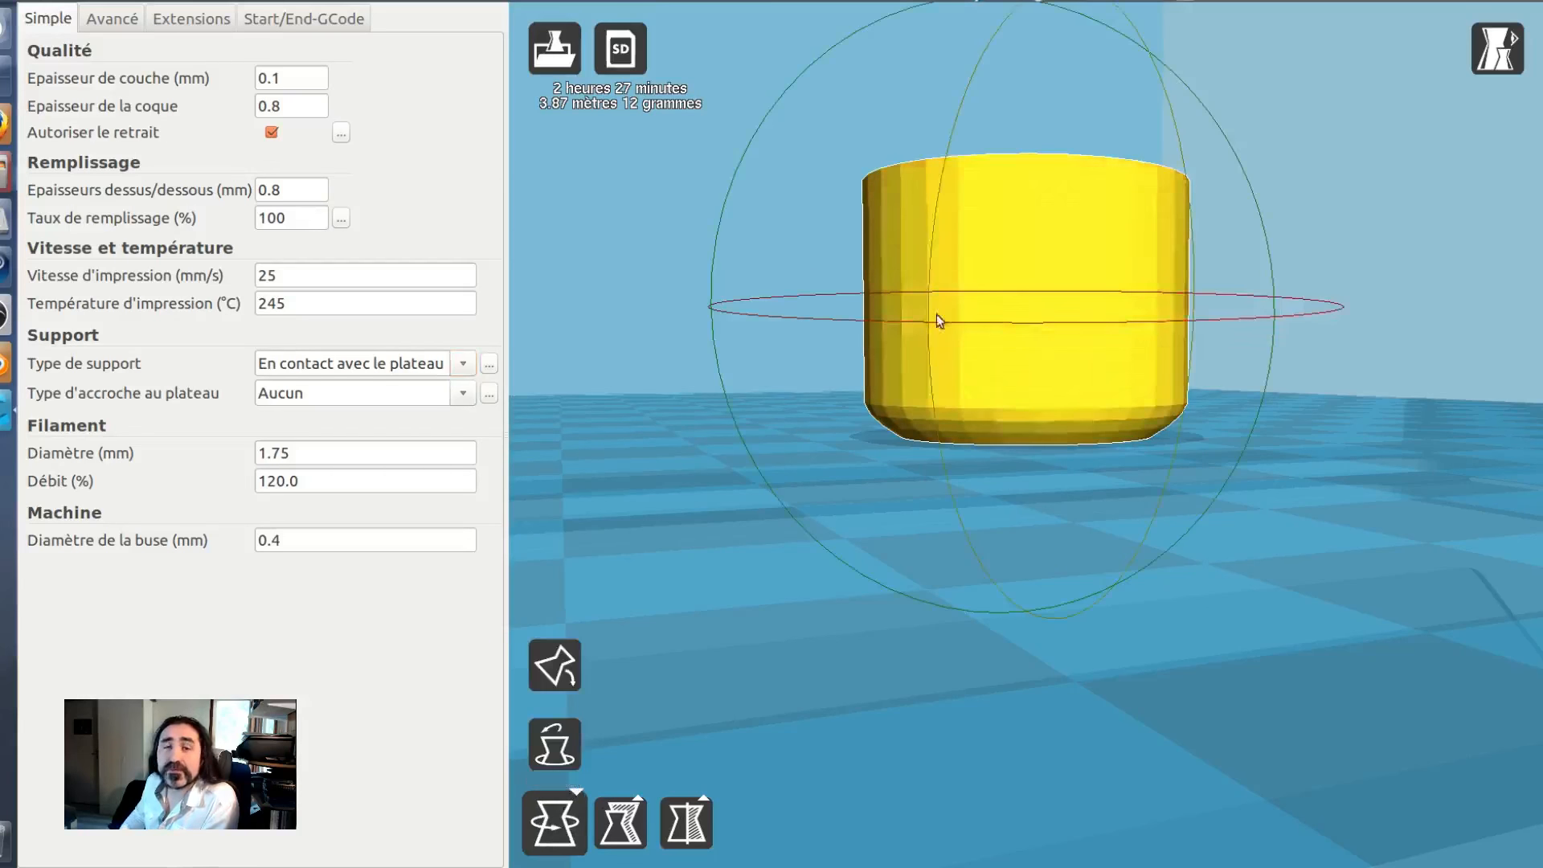
pyautogui.moveTo(791, 116); pyautogui.dragTo(1149, 427)
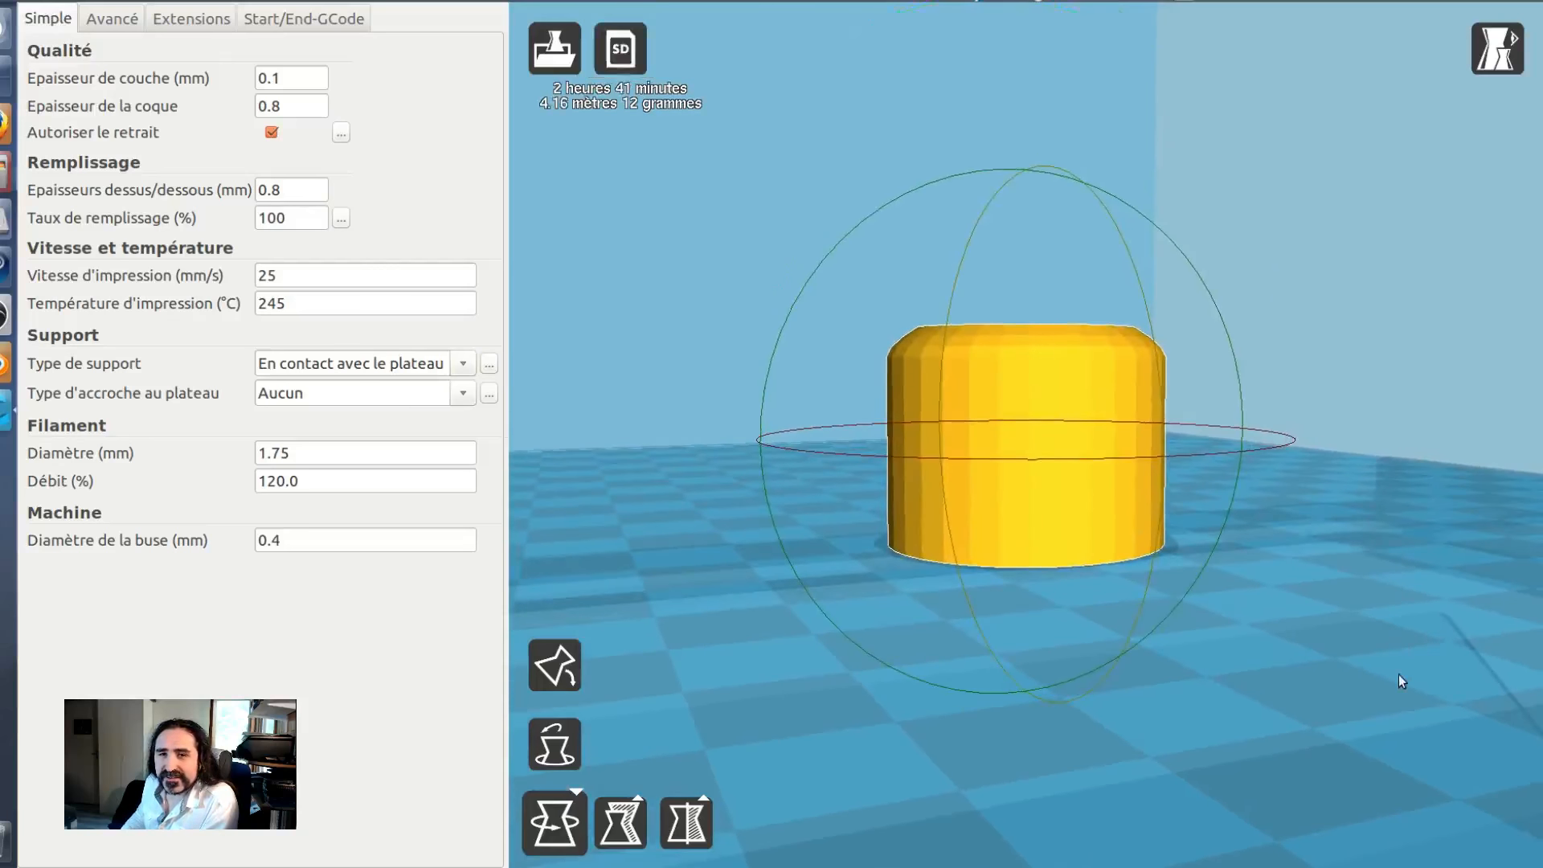
pyautogui.moveTo(1398, 673); pyautogui.dragTo(1397, 562, button='right')
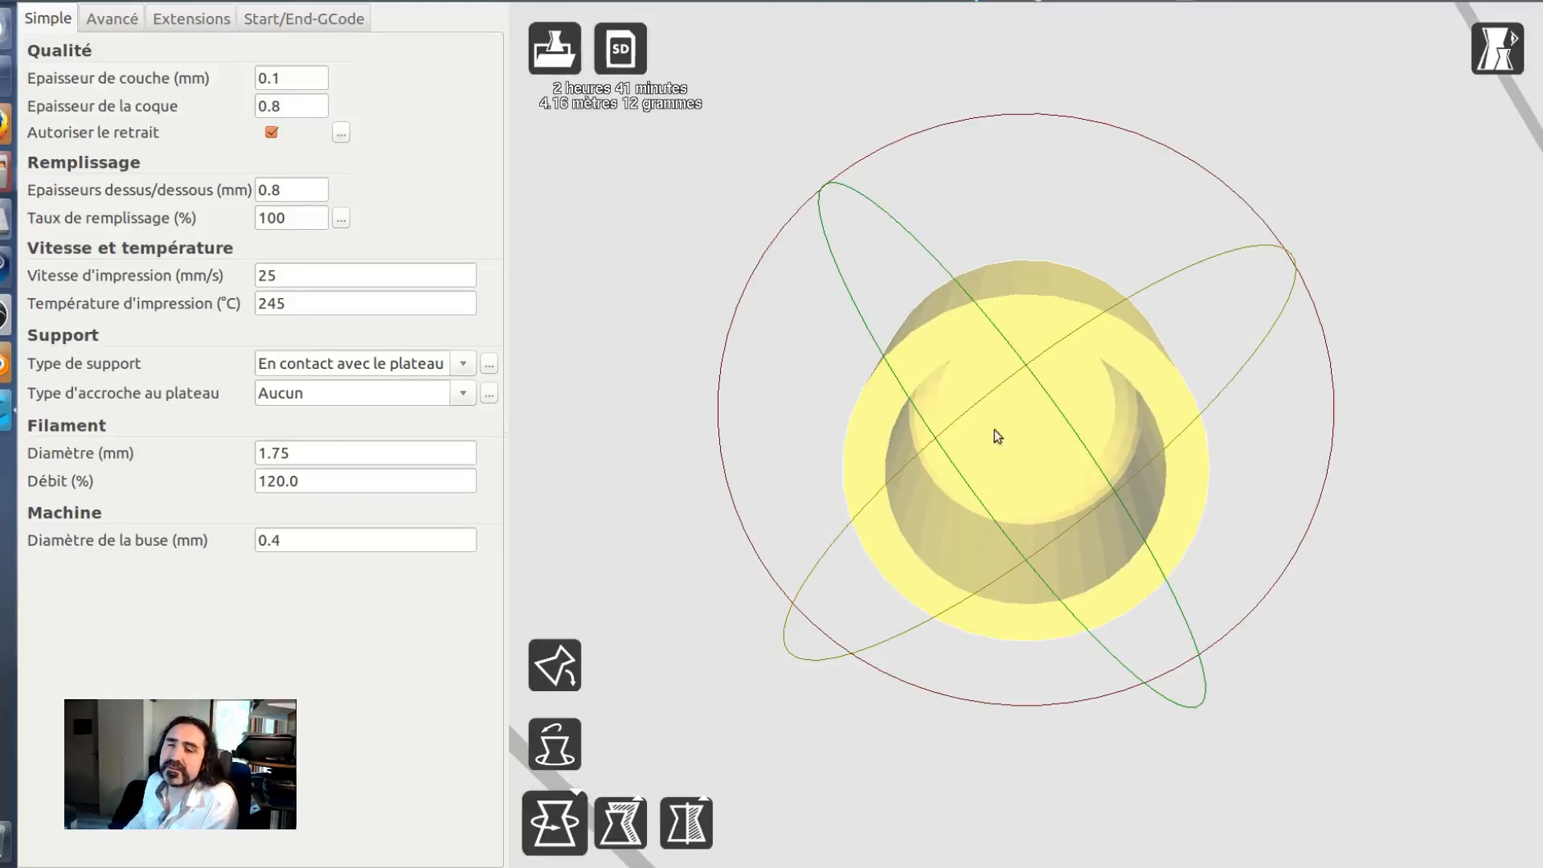
pyautogui.moveTo(1267, 267)
pyautogui.mouseDown()
pyautogui.moveTo(1267, 300)
pyautogui.moveTo(1267, 269)
pyautogui.mouseUp()
pyautogui.moveTo(1447, 229); pyautogui.dragTo(1374, 275, button='right')
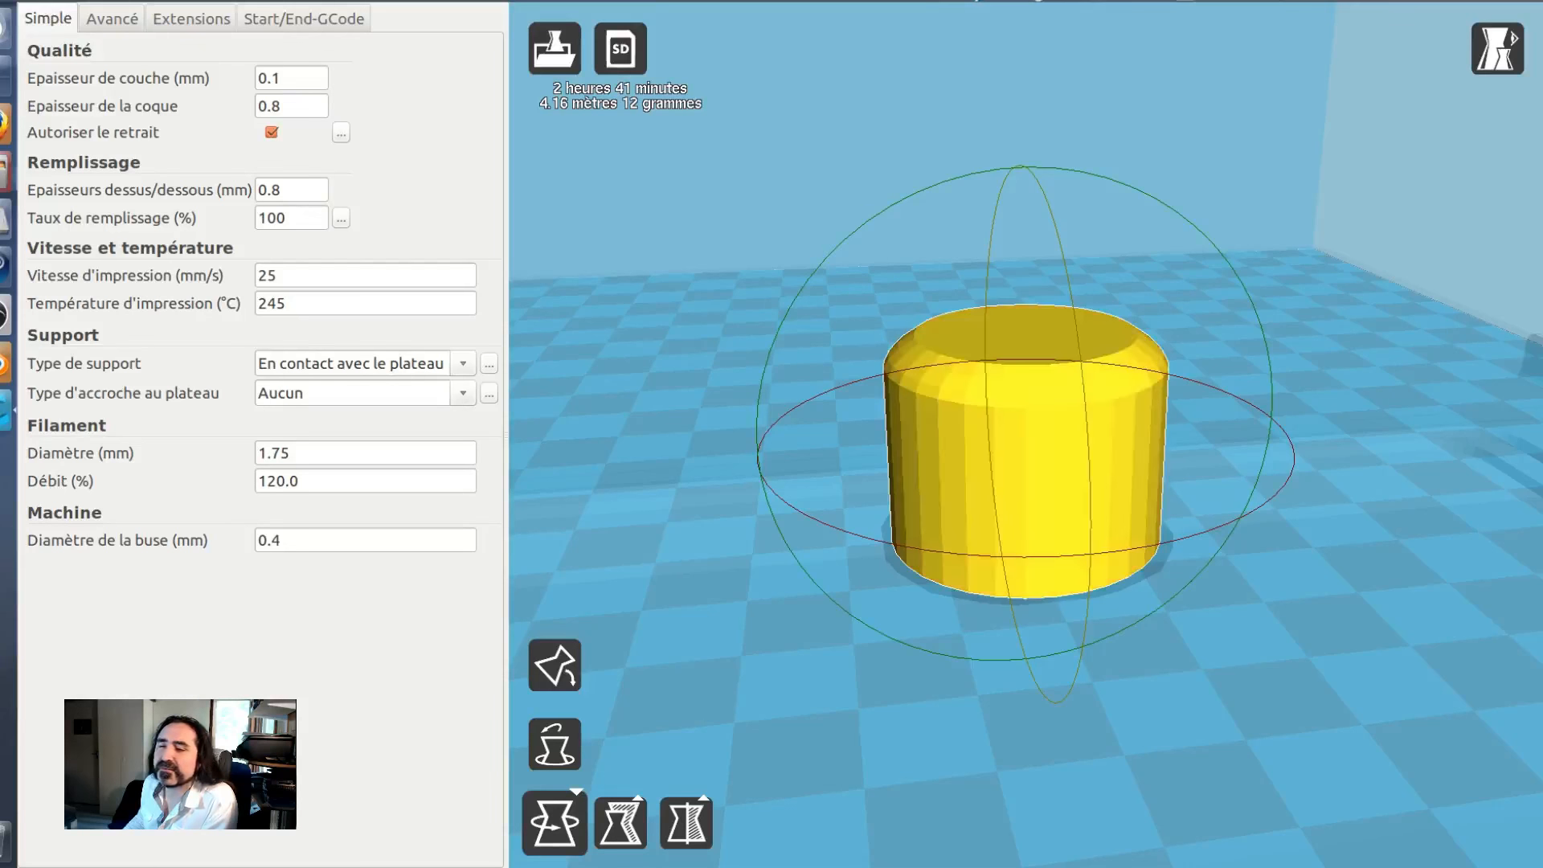
pyautogui.click(42, 1)
pyautogui.click(42, 0)
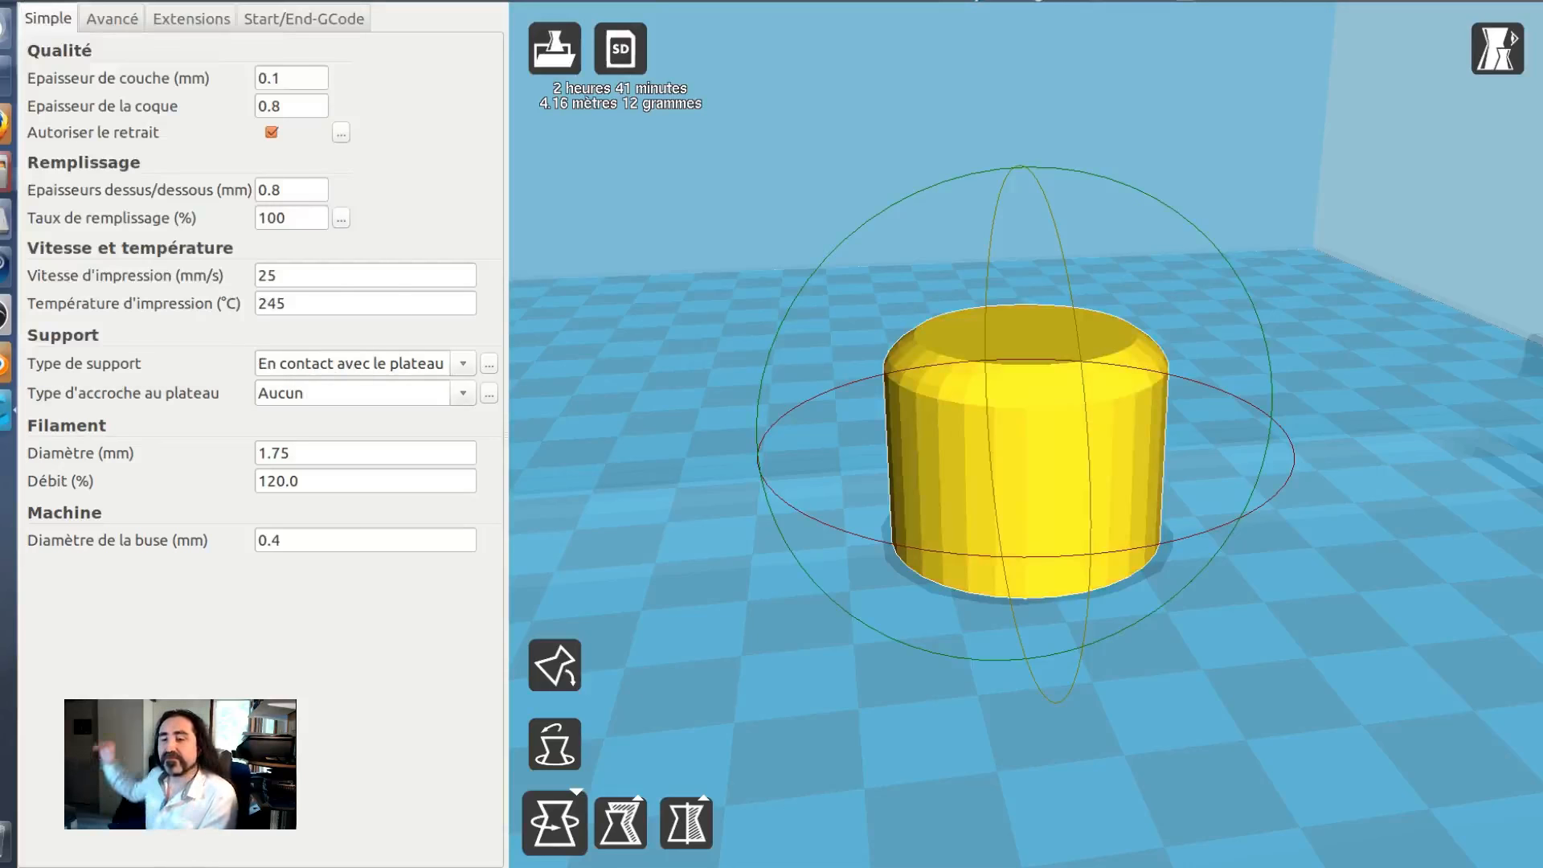
pyautogui.click(4, 314)
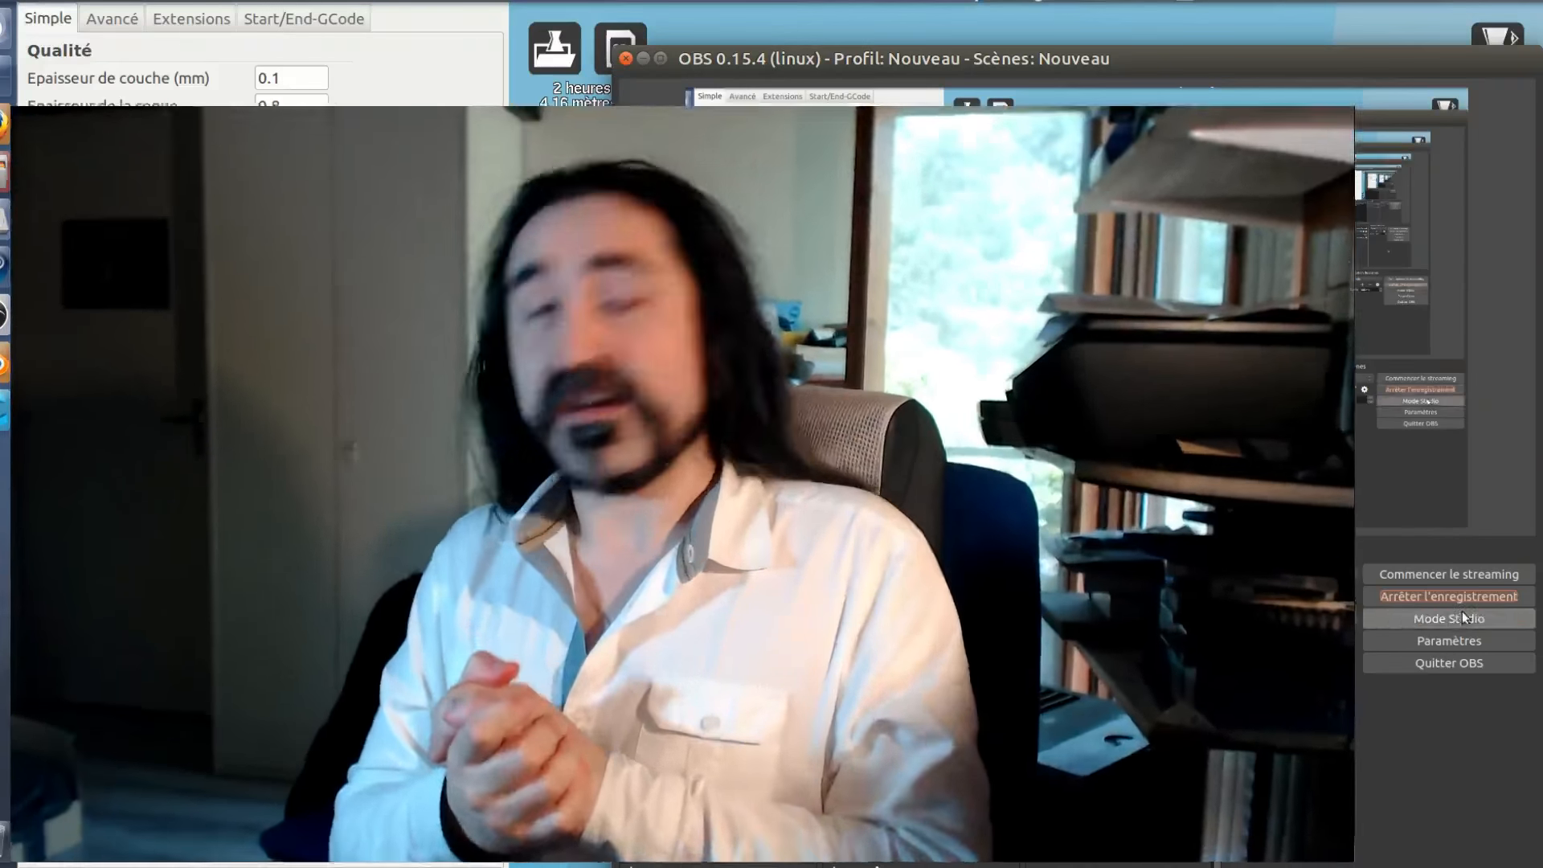